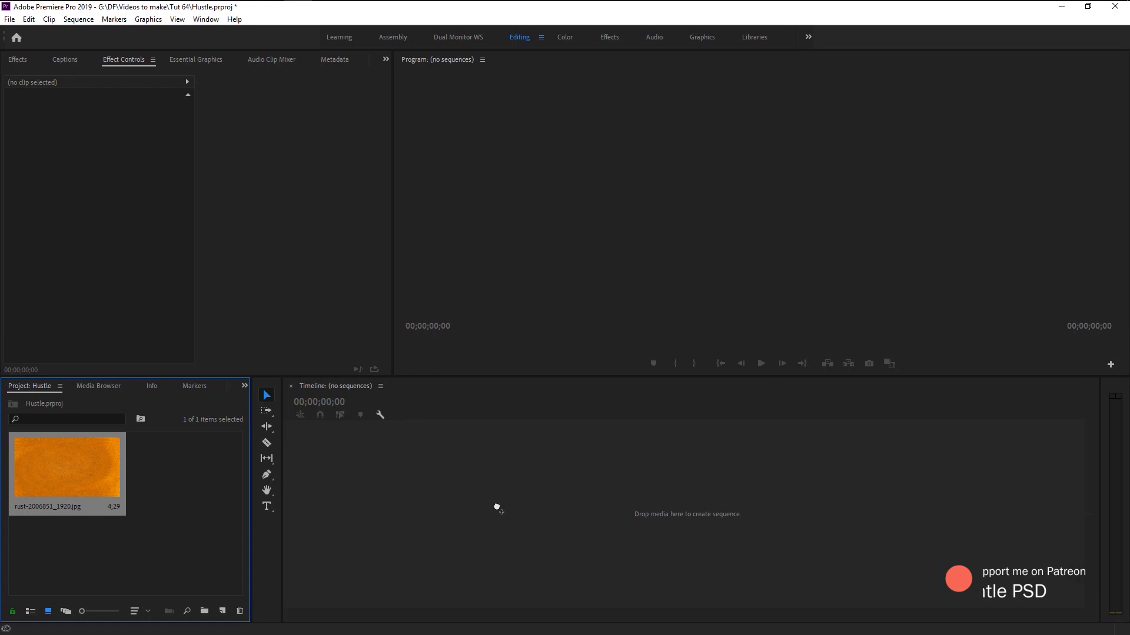
Create a sequence from the rust-2006851_1920.jpg image and move its clip up to track V2.
{"action": "left_click", "coordinate": [496, 506]}
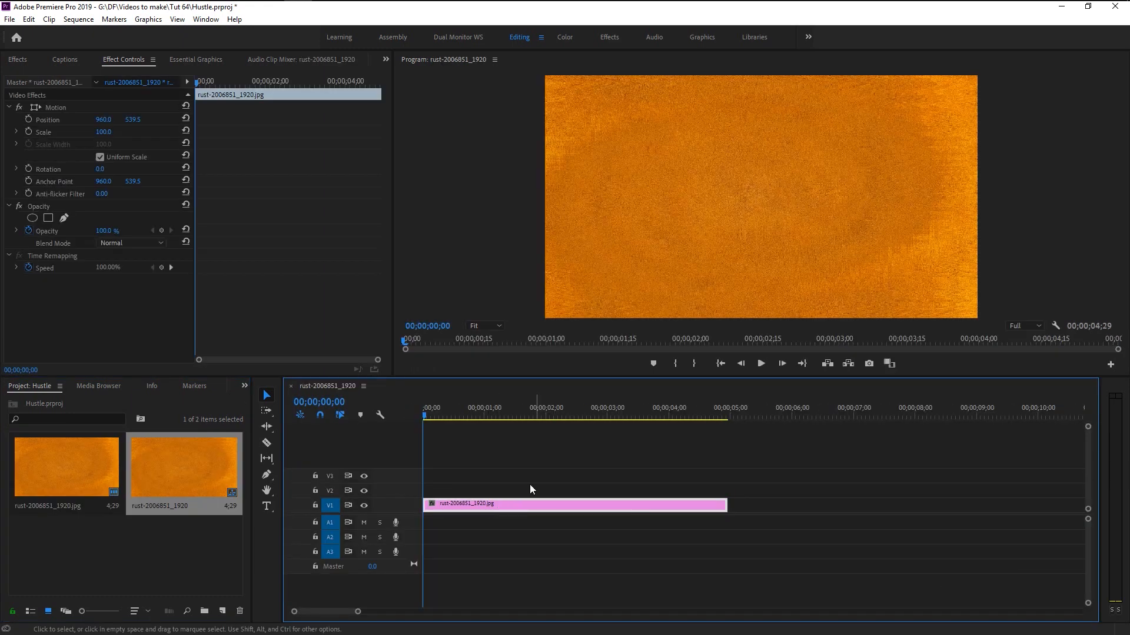
{"action": "left_click_drag", "start_coordinate": [430, 412], "coordinate": [439, 435]}
{"action": "left_click_drag", "start_coordinate": [483, 505], "coordinate": [484, 496]}
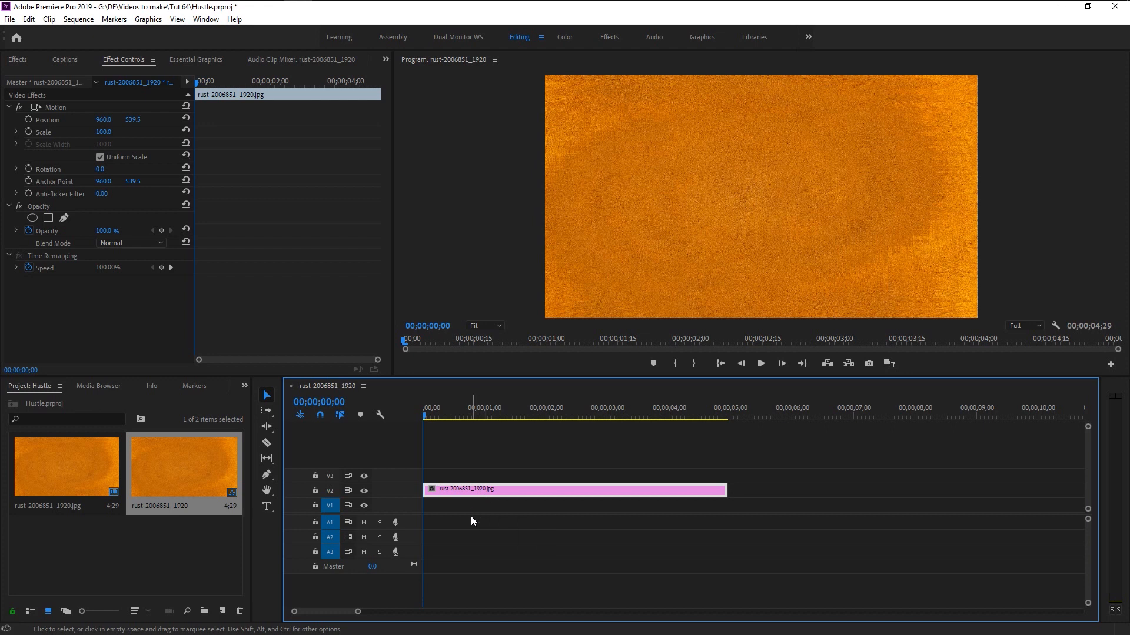
{"action": "left_click", "coordinate": [471, 507]}
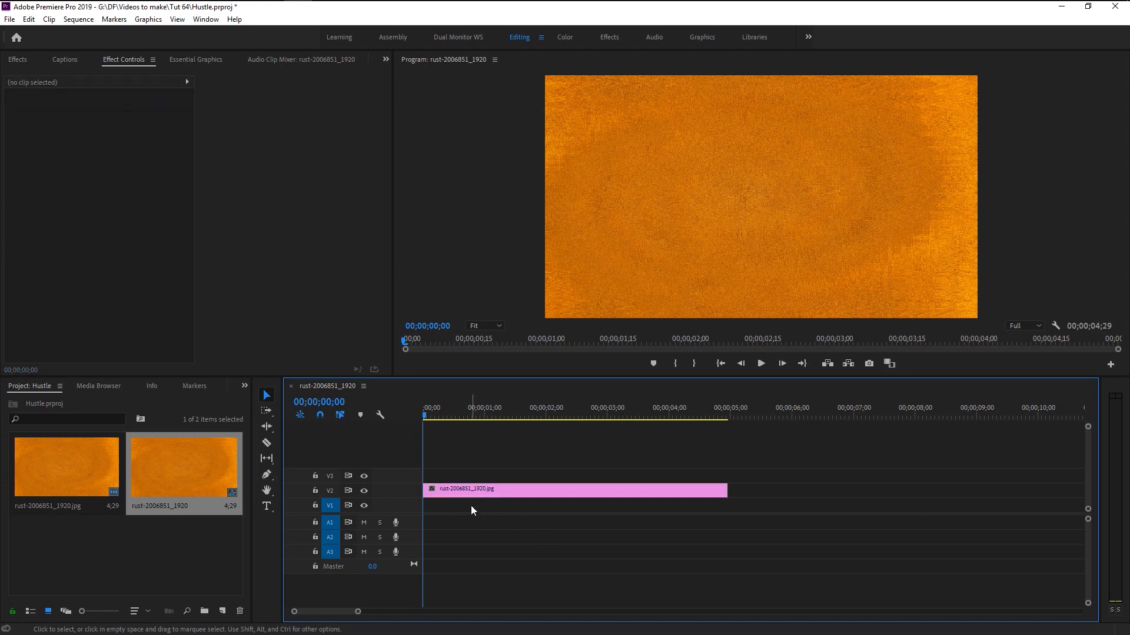
Create a color matte named "gold matte" with hex color e4ac2d and place it on V1 beneath the rust image clip.
{"action": "left_click", "coordinate": [223, 612]}
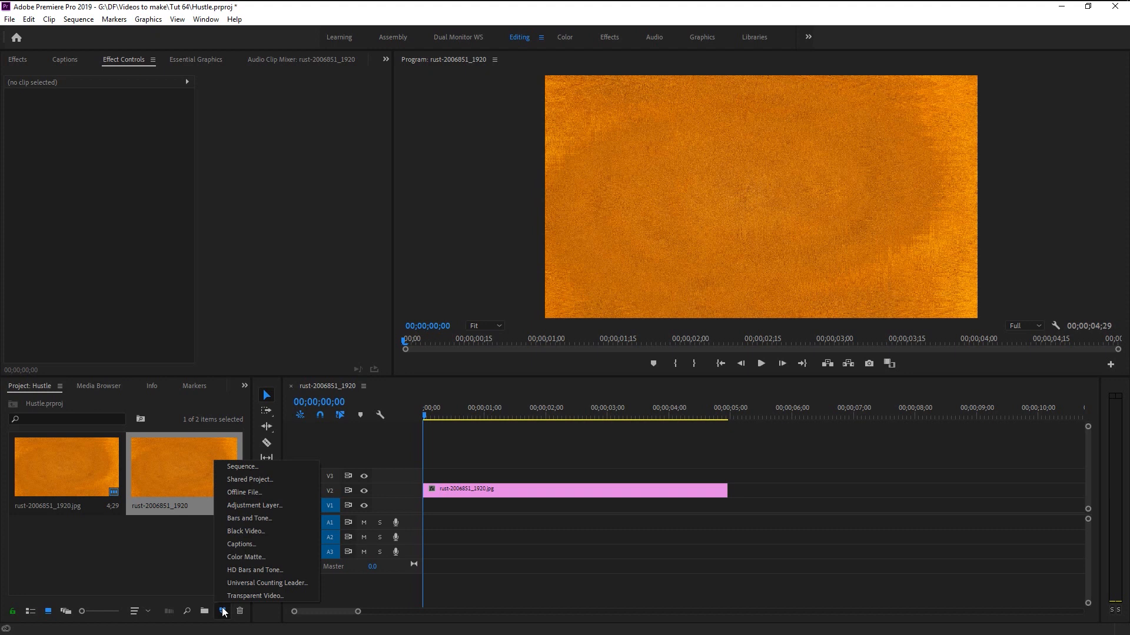
{"action": "left_click", "coordinate": [235, 560]}
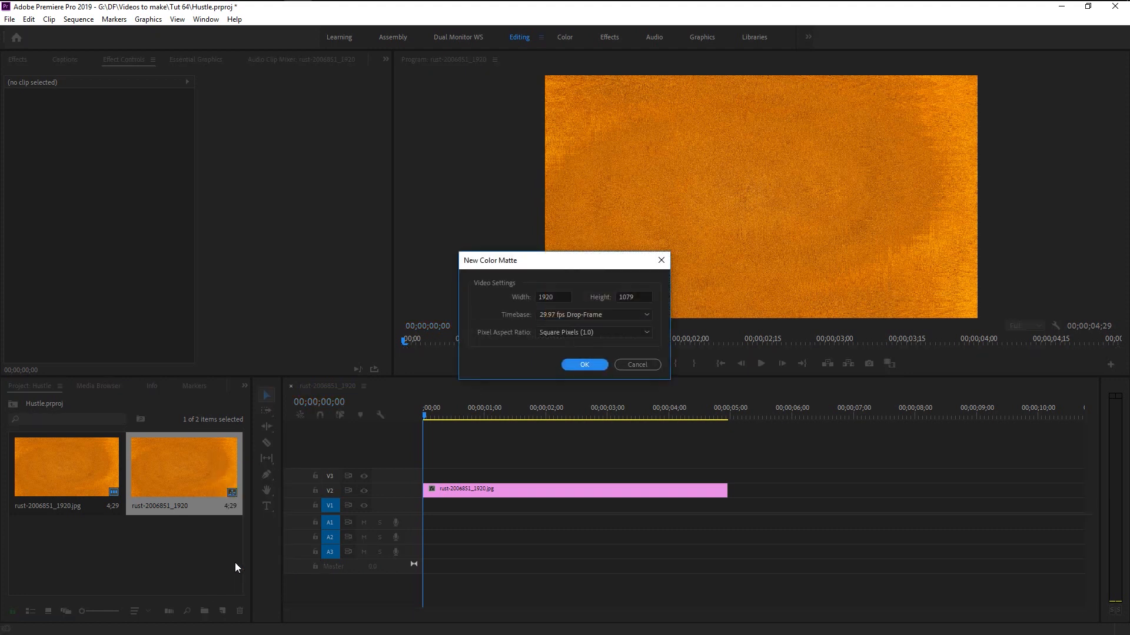
{"action": "left_click", "coordinate": [593, 365]}
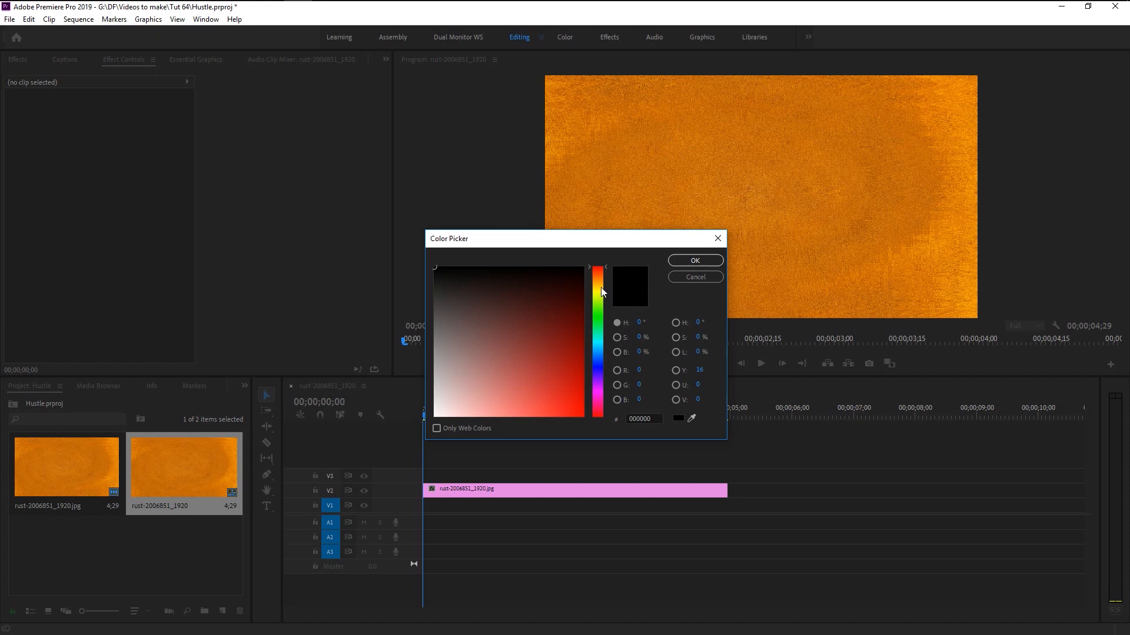
{"action": "left_click", "coordinate": [597, 284]}
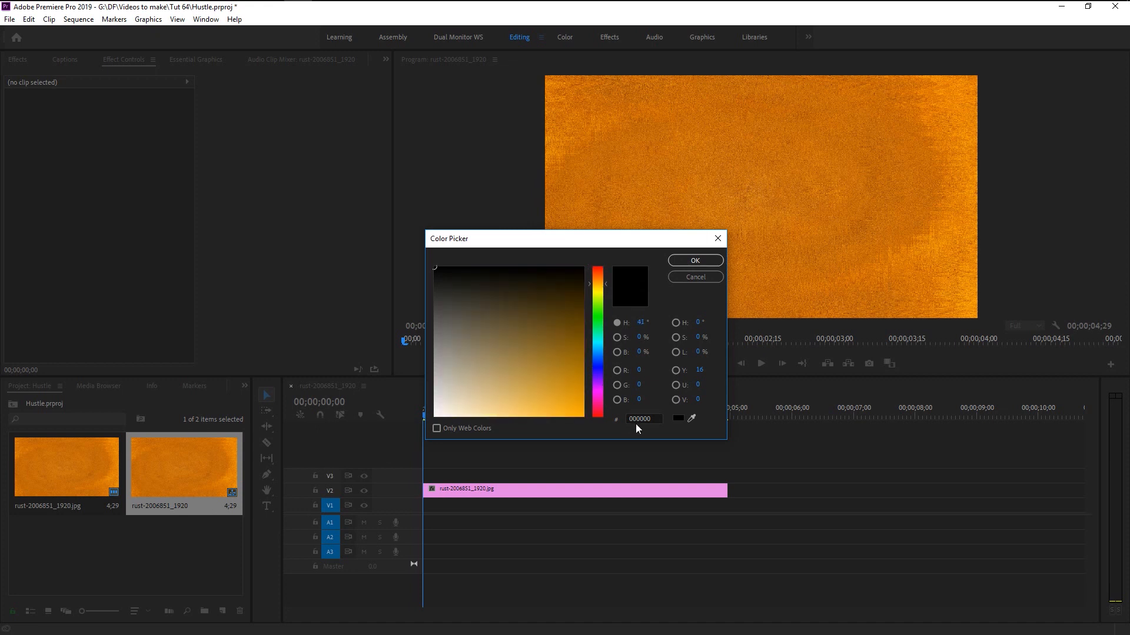
{"action": "left_click", "coordinate": [655, 420]}
{"action": "type", "text": "e"}
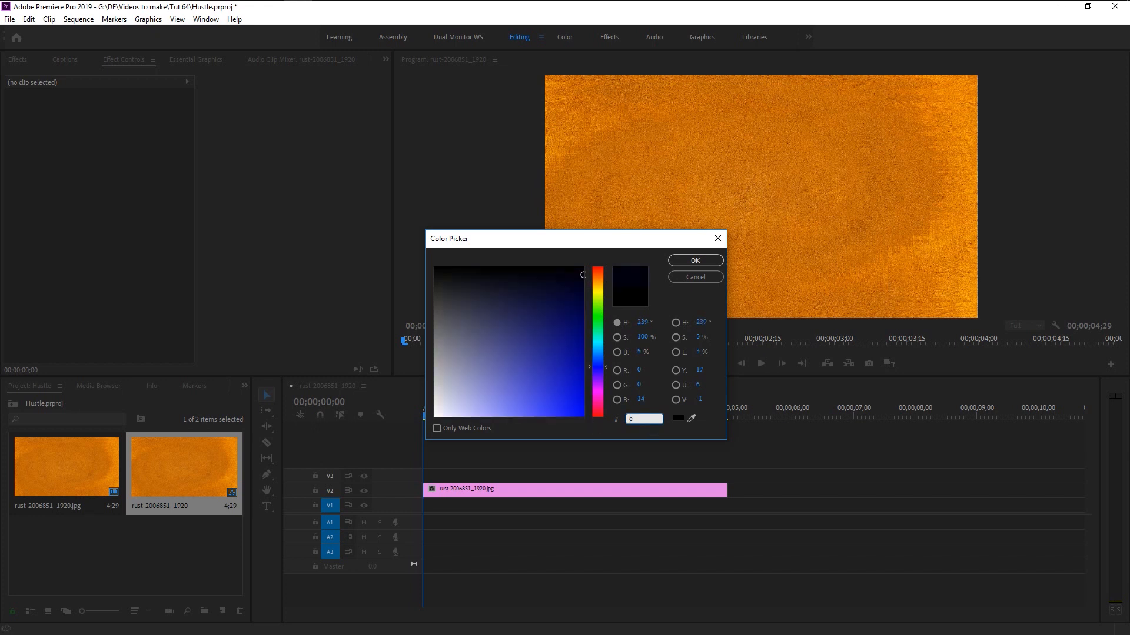
{"action": "type", "text": "4ac"}
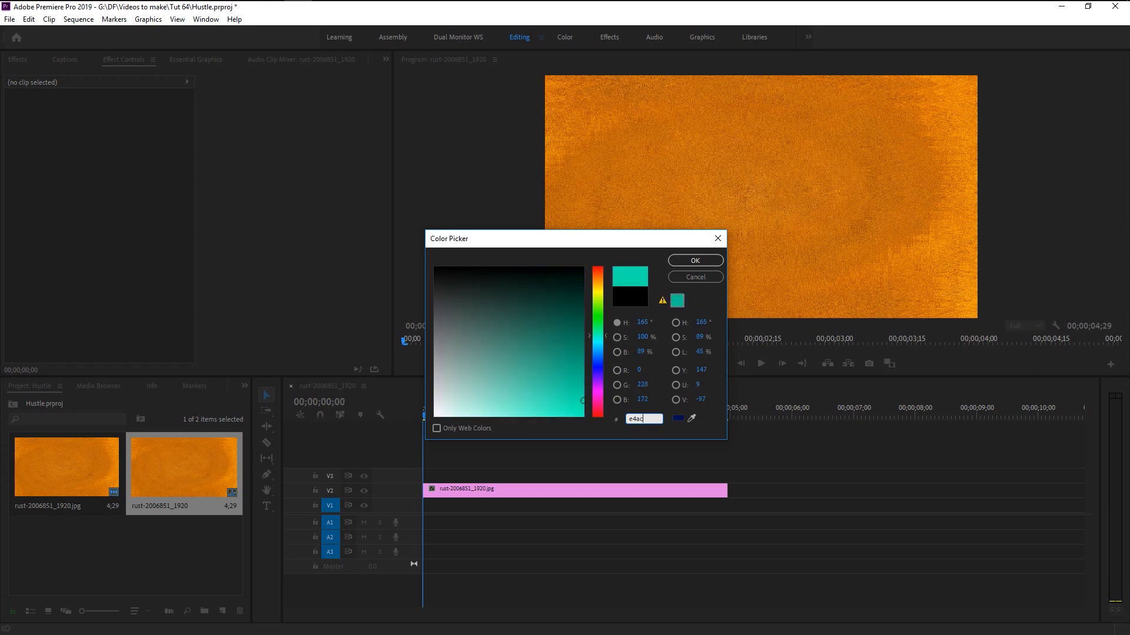
{"action": "type", "text": "2d"}
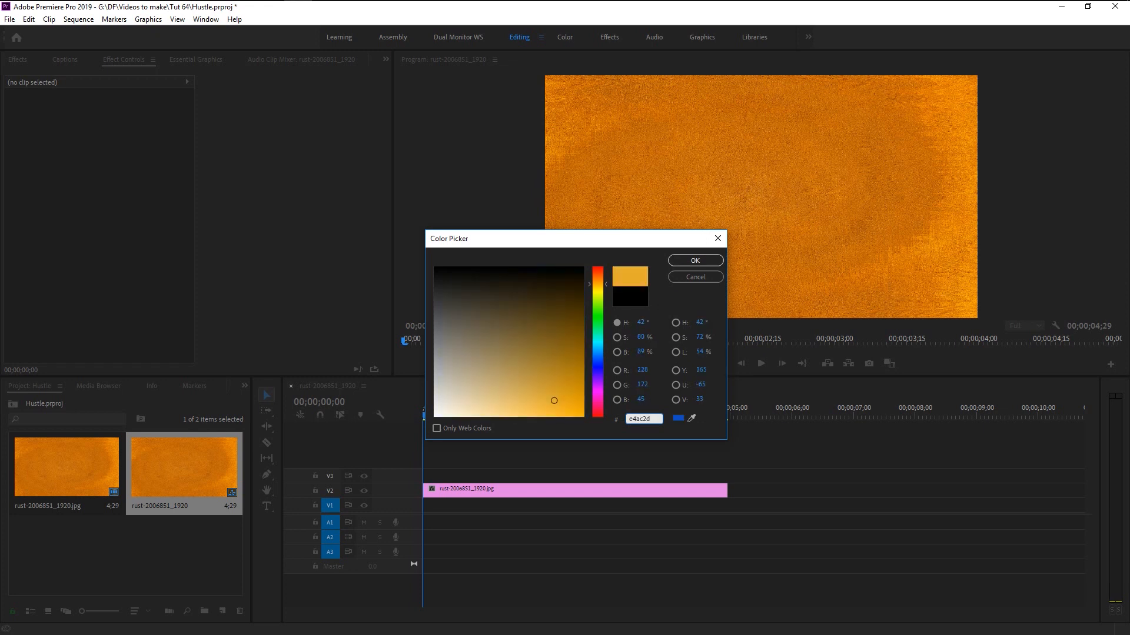
{"action": "left_click", "coordinate": [686, 263]}
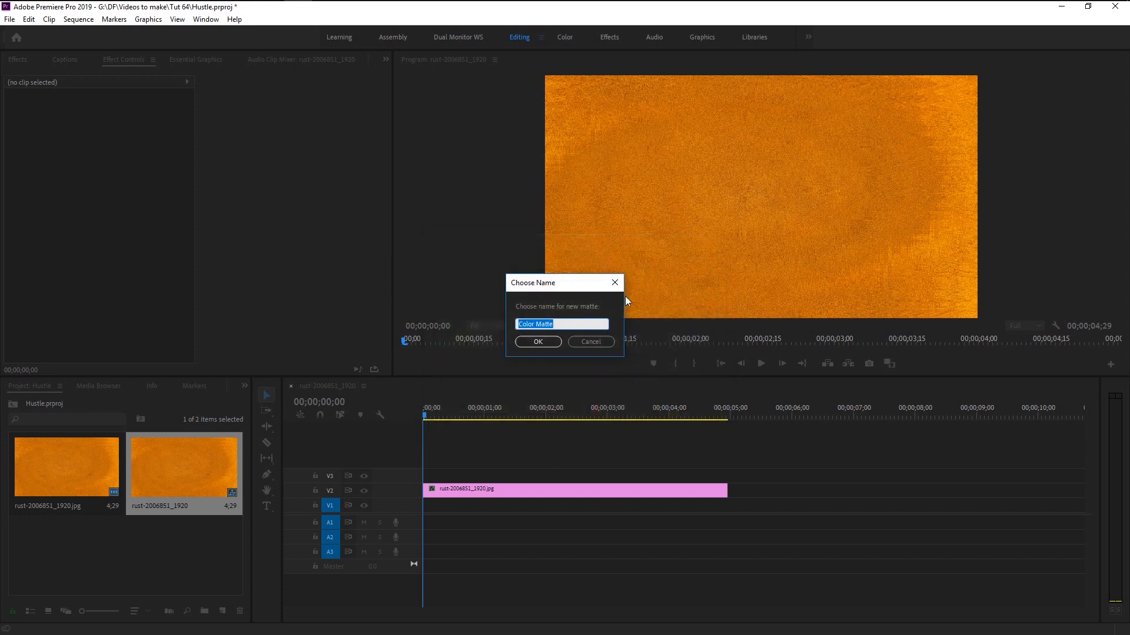
{"action": "type", "text": "gold matte"}
{"action": "key", "text": "Return"}
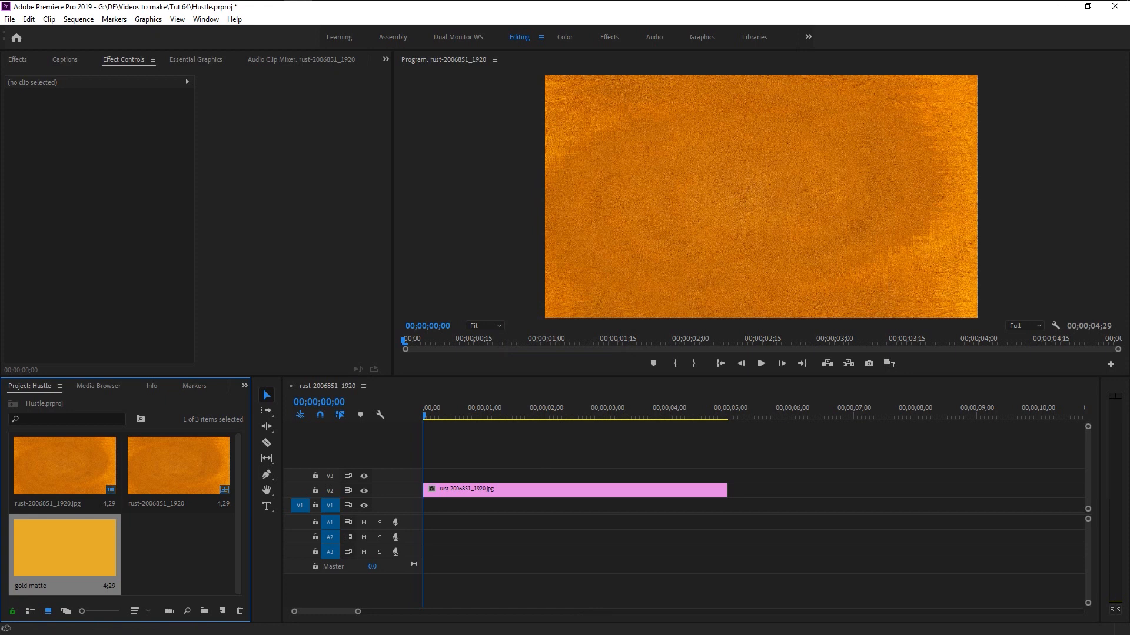
{"action": "left_click_drag", "start_coordinate": [101, 571], "coordinate": [440, 507]}
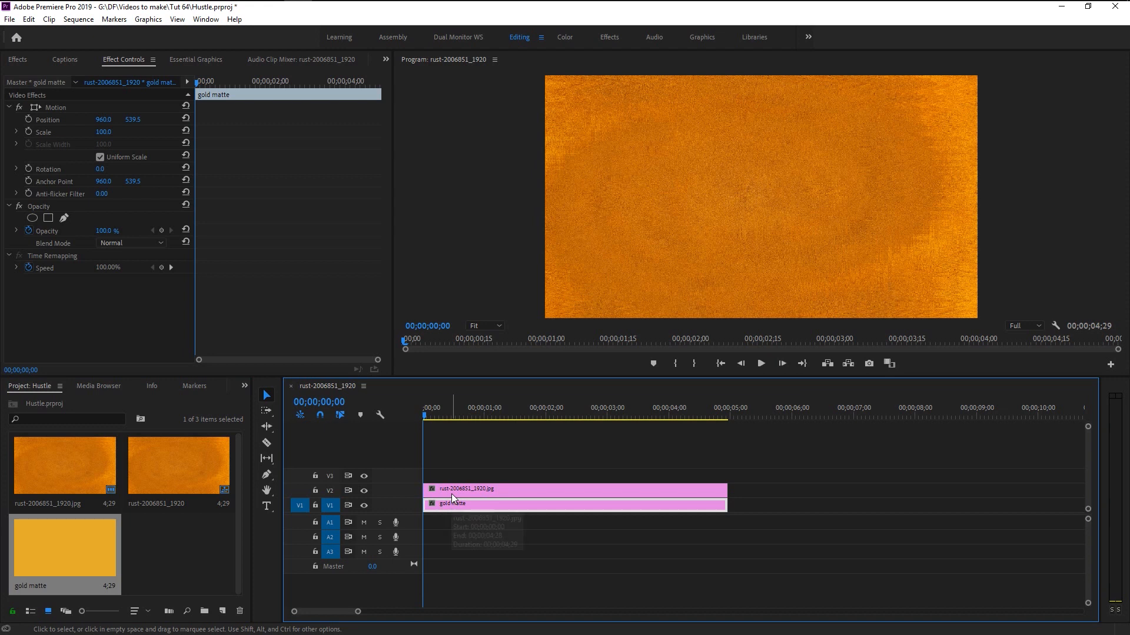
Set the rust image clip's blend mode to Soft Light and its opacity to 46% with opacity keyframing turned off.
{"action": "left_click", "coordinate": [451, 493]}
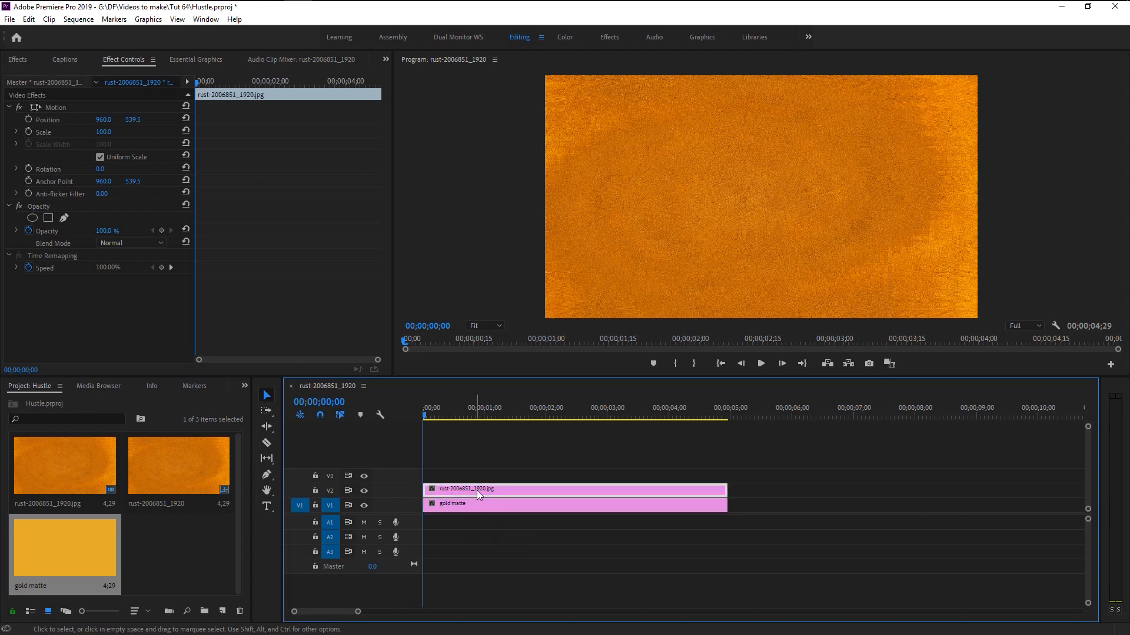
{"action": "left_click", "coordinate": [157, 245]}
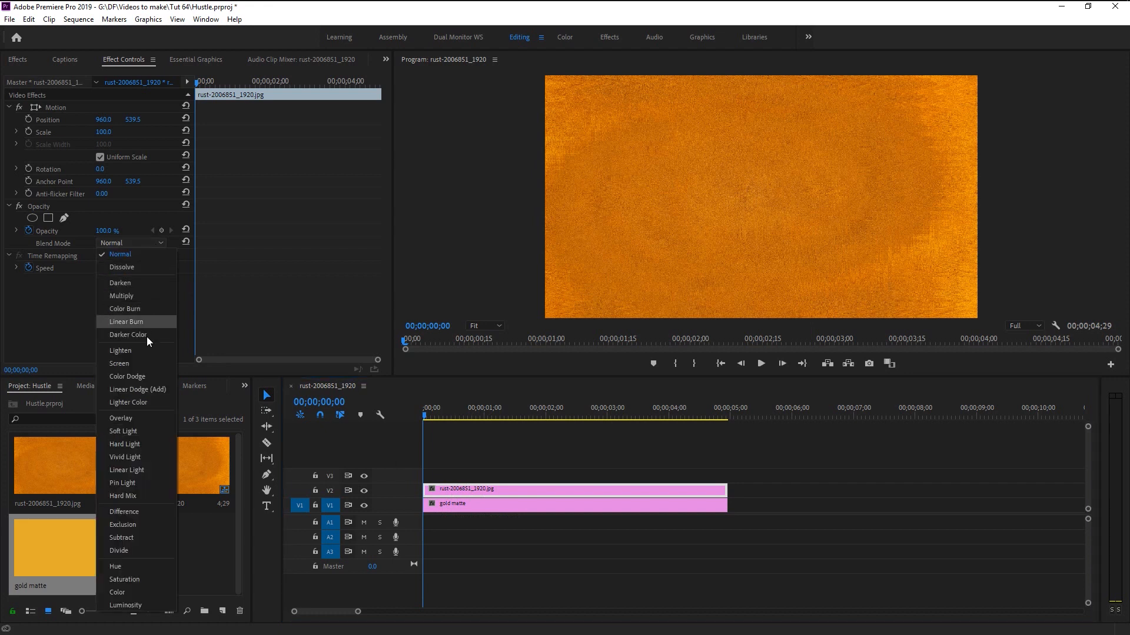
{"action": "left_click", "coordinate": [142, 428]}
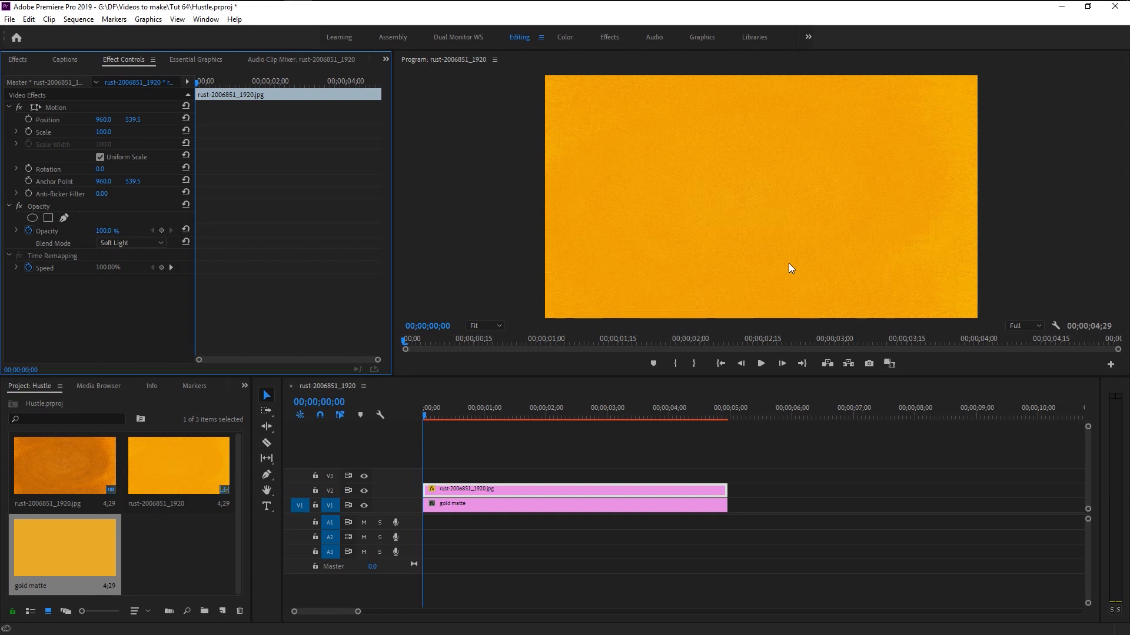
{"action": "left_click", "coordinate": [29, 231]}
{"action": "left_click", "coordinate": [112, 230]}
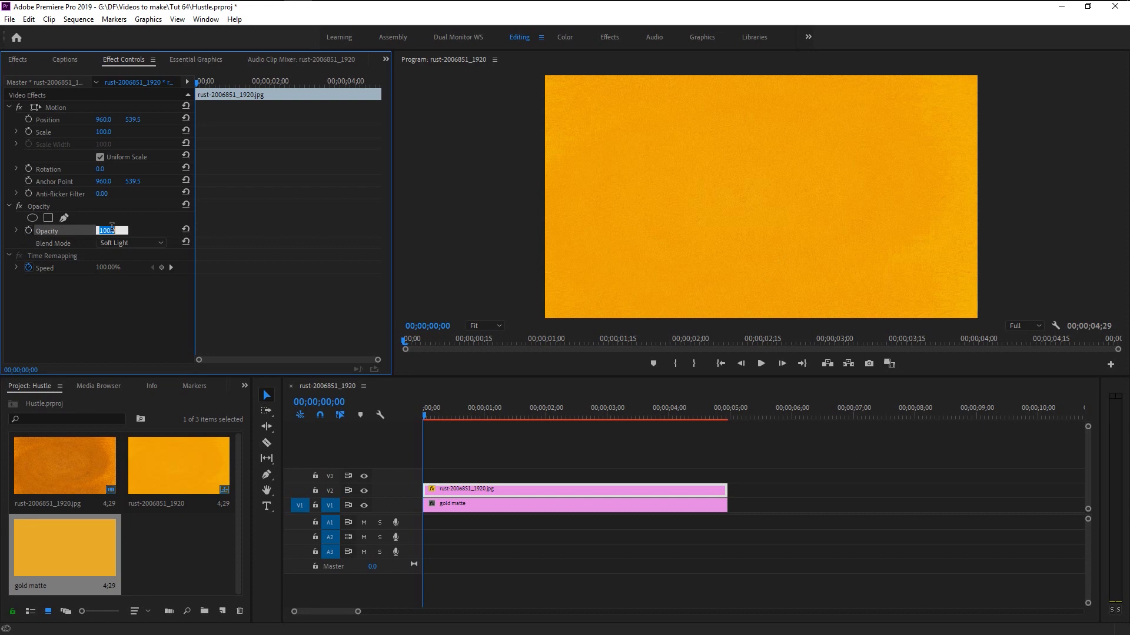
{"action": "type", "text": "35"}
{"action": "key", "text": "Return"}
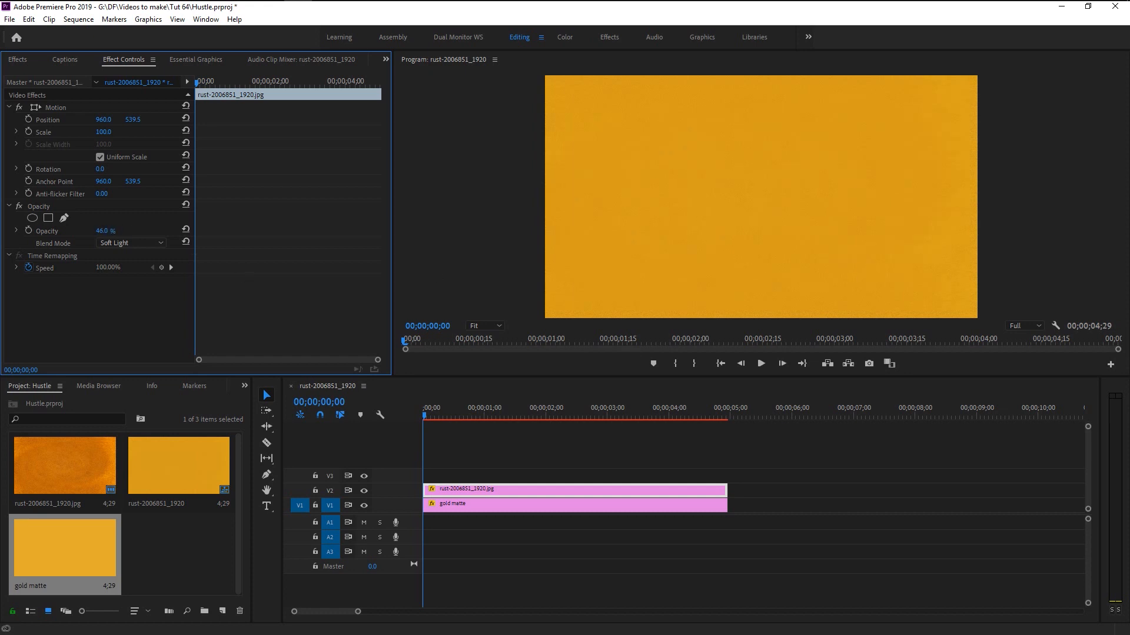
Enlarge the video track area and add video tracks V4 through V8 after Video 3.
{"action": "left_click_drag", "start_coordinate": [584, 376], "coordinate": [585, 411]}
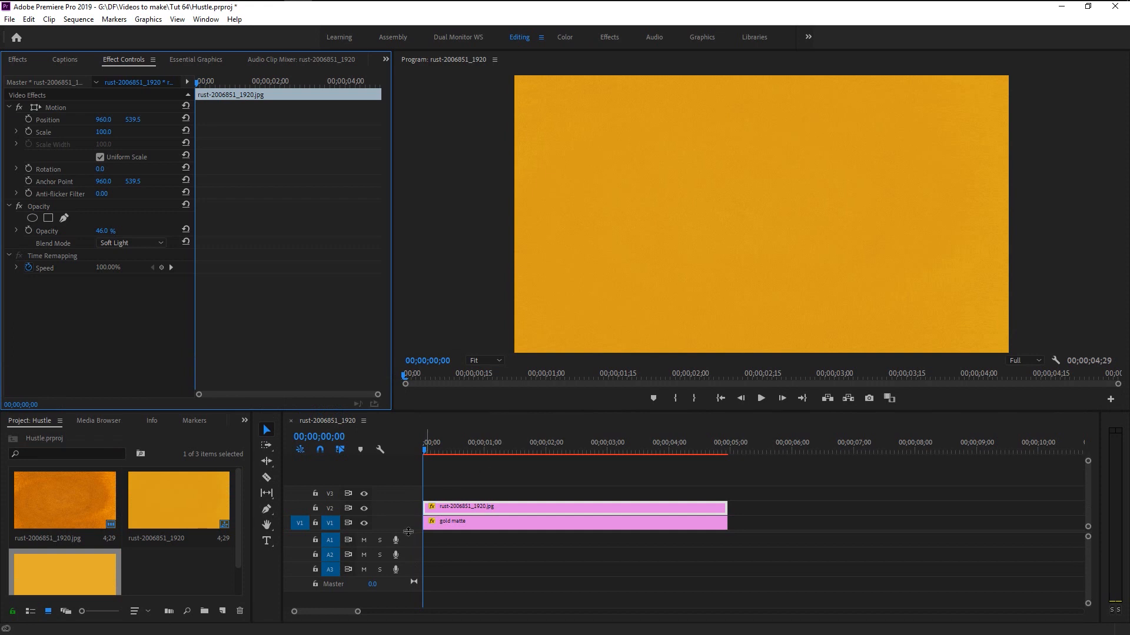
{"action": "left_click_drag", "start_coordinate": [407, 532], "coordinate": [408, 584]}
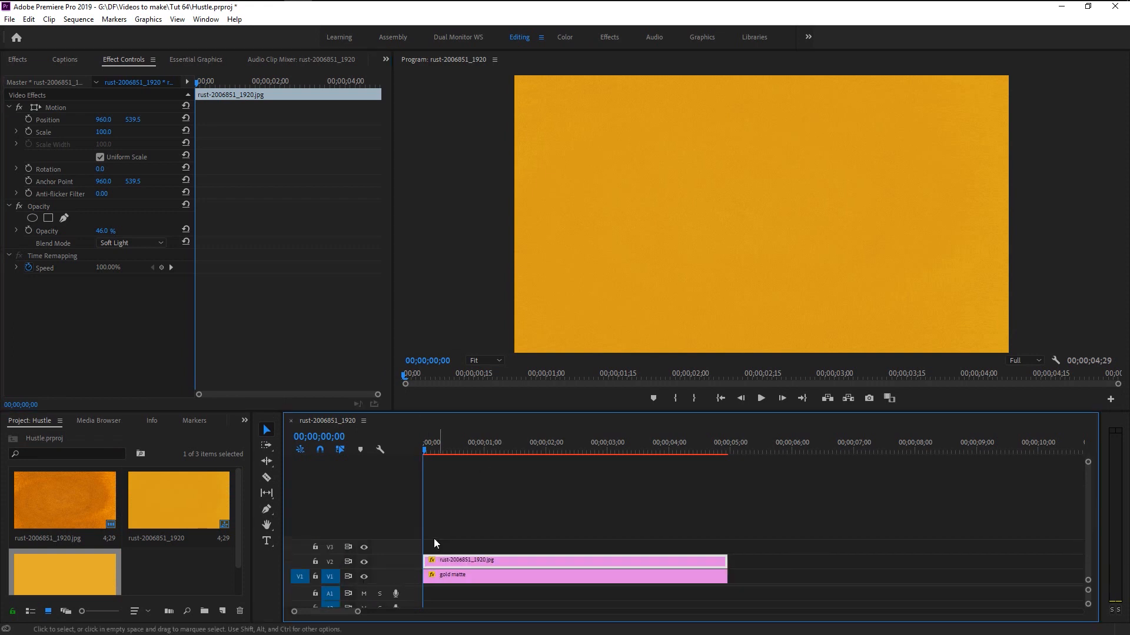
{"action": "right_click", "coordinate": [398, 563]}
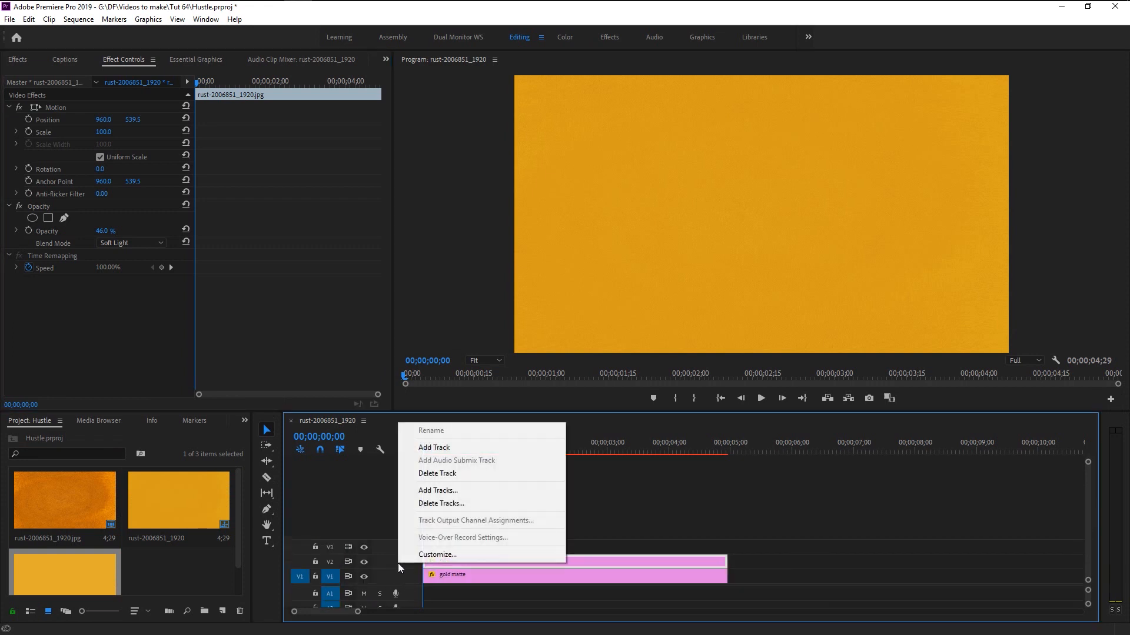
{"action": "left_click", "coordinate": [514, 492]}
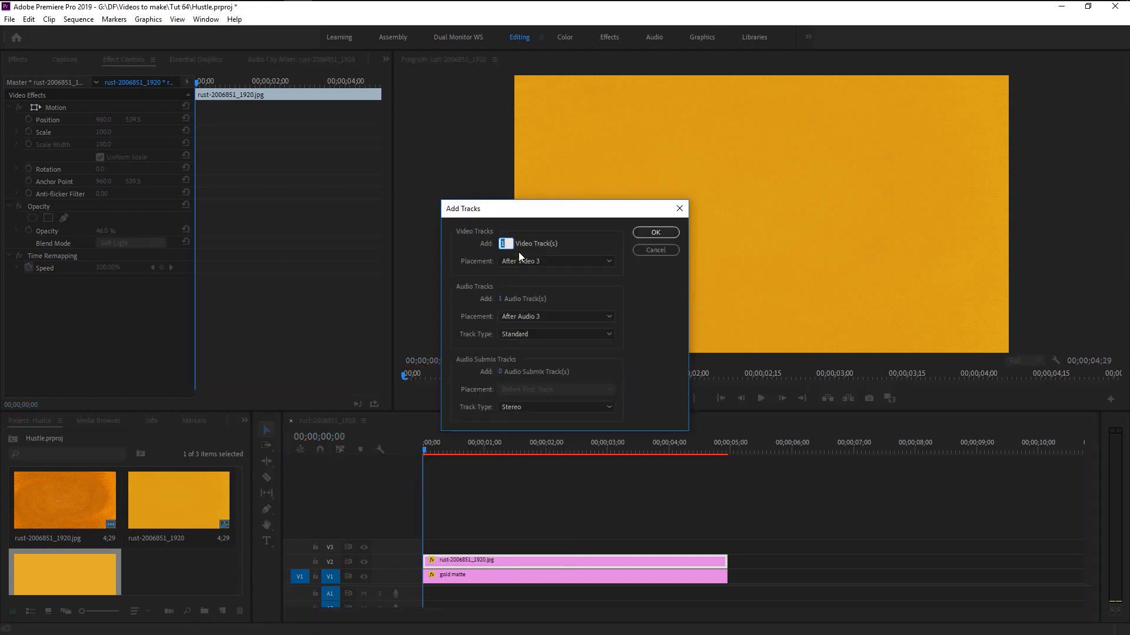
{"action": "left_click", "coordinate": [652, 233]}
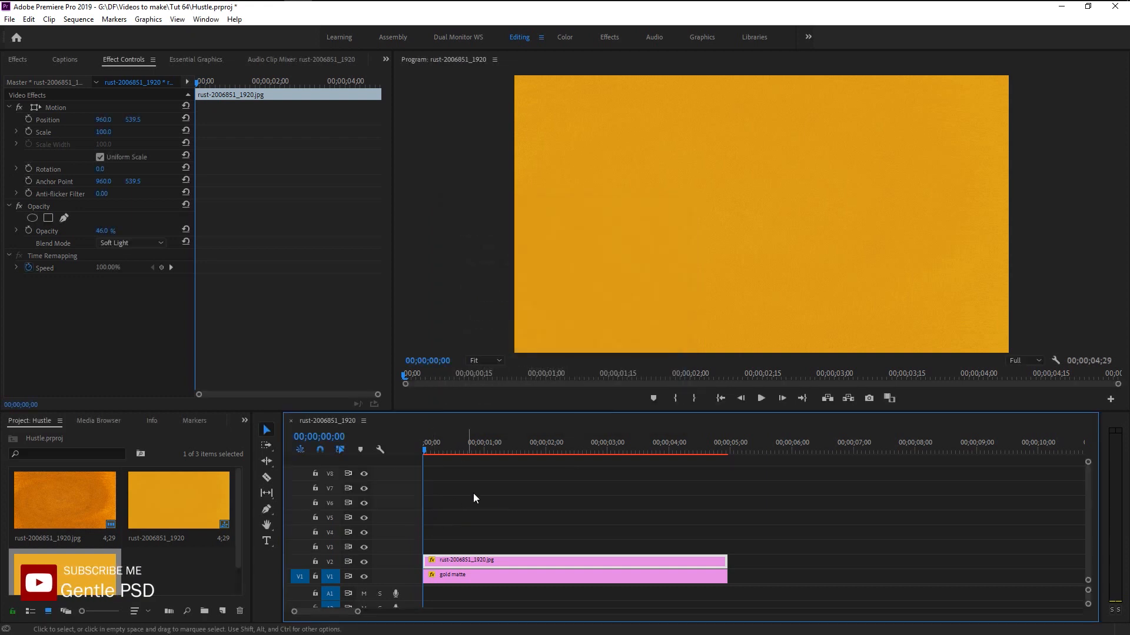
Nest the rust image and gold matte clips together into a sequence named "BG".
{"action": "left_click", "coordinate": [457, 573]}
{"action": "left_click", "coordinate": [456, 566]}
{"action": "left_click", "coordinate": [457, 574], "text": "shift"}
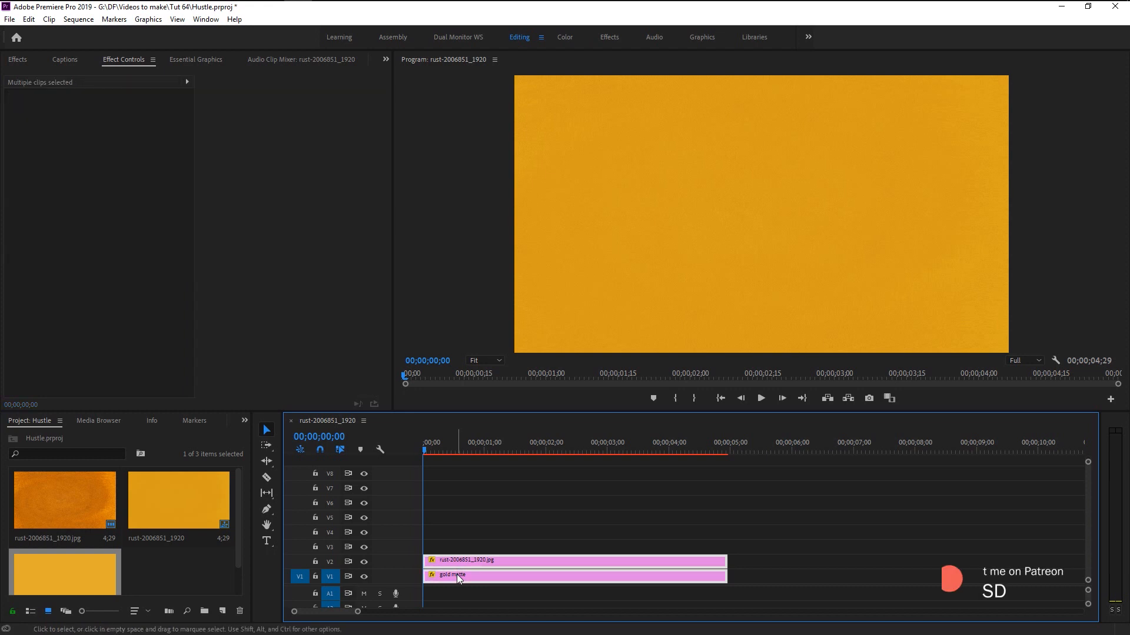
{"action": "right_click", "coordinate": [456, 574]}
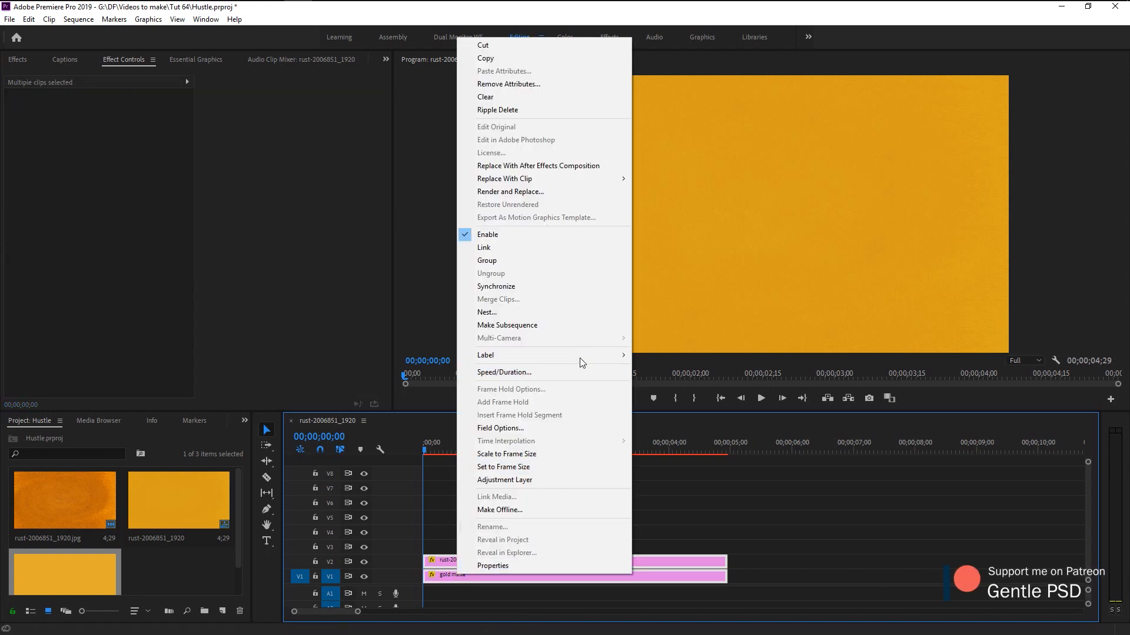
{"action": "left_click", "coordinate": [576, 312]}
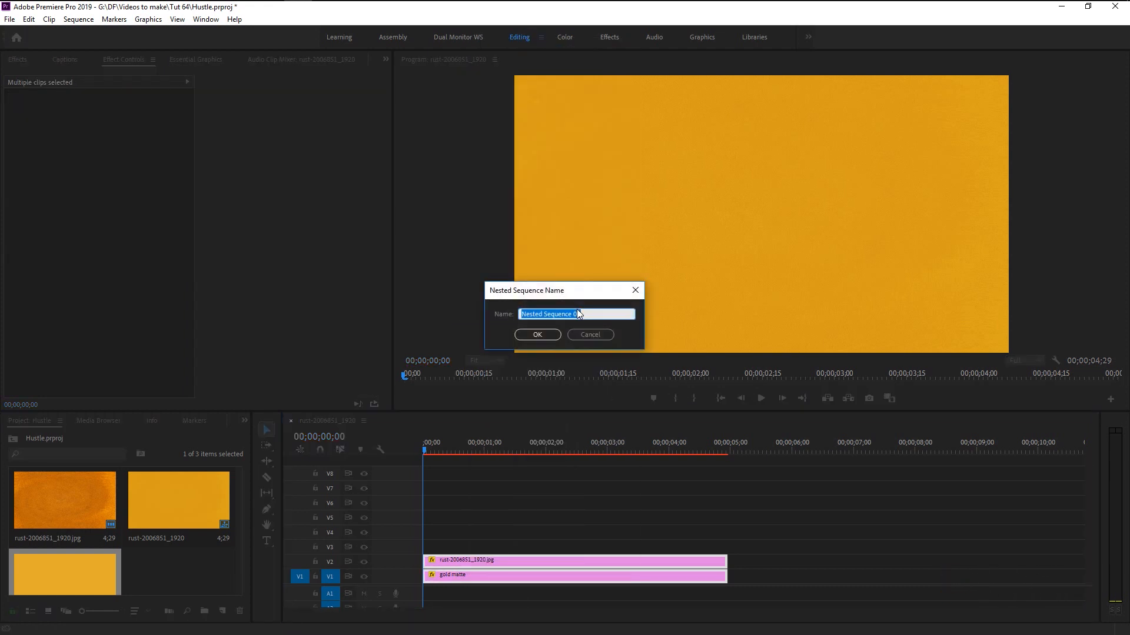
{"action": "key", "text": "BackSpace"}
{"action": "type", "text": "BG"}
{"action": "key", "text": "Return"}
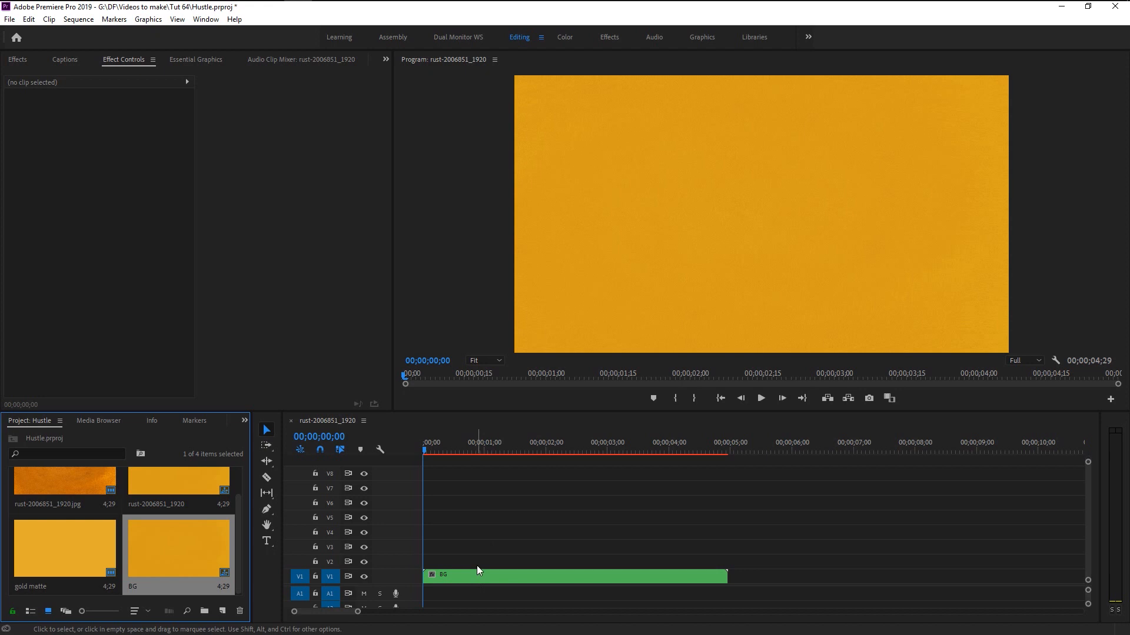
Create a black (000000) color matte named "black matte" and place it at the start of V2 above BG.
{"action": "left_click", "coordinate": [223, 612]}
{"action": "left_click", "coordinate": [244, 554]}
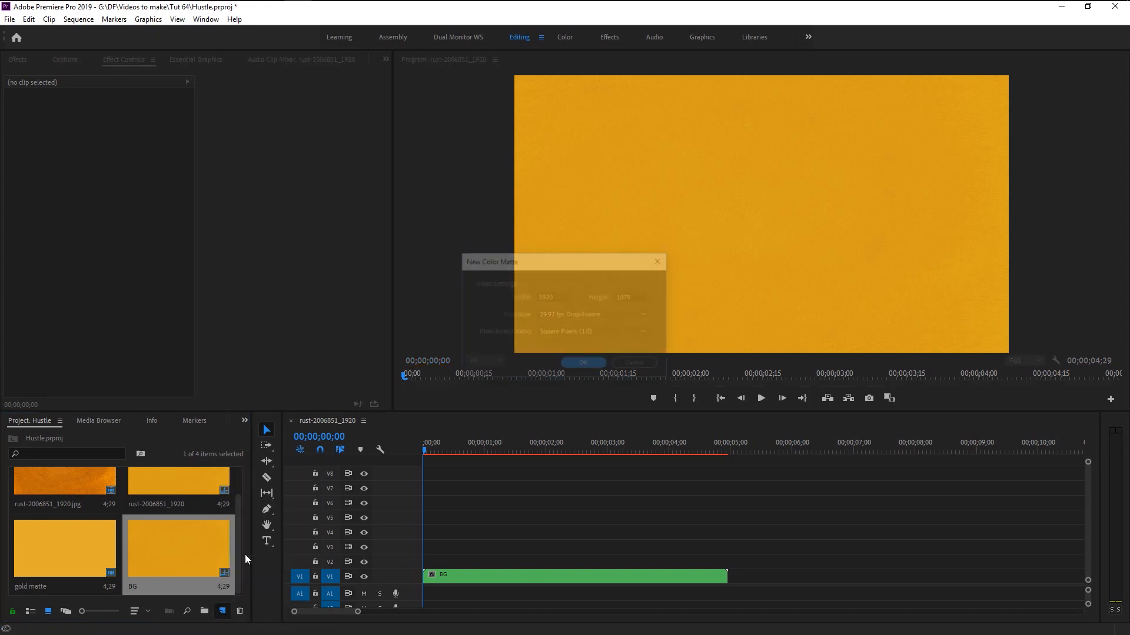
{"action": "left_click", "coordinate": [584, 365]}
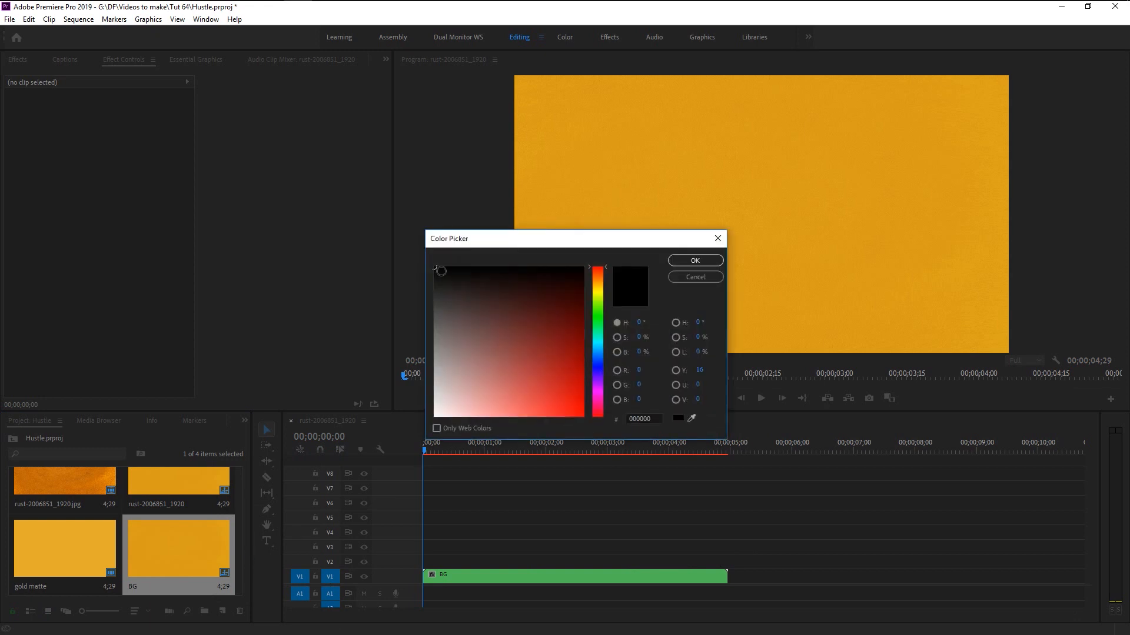
{"action": "left_click", "coordinate": [694, 261]}
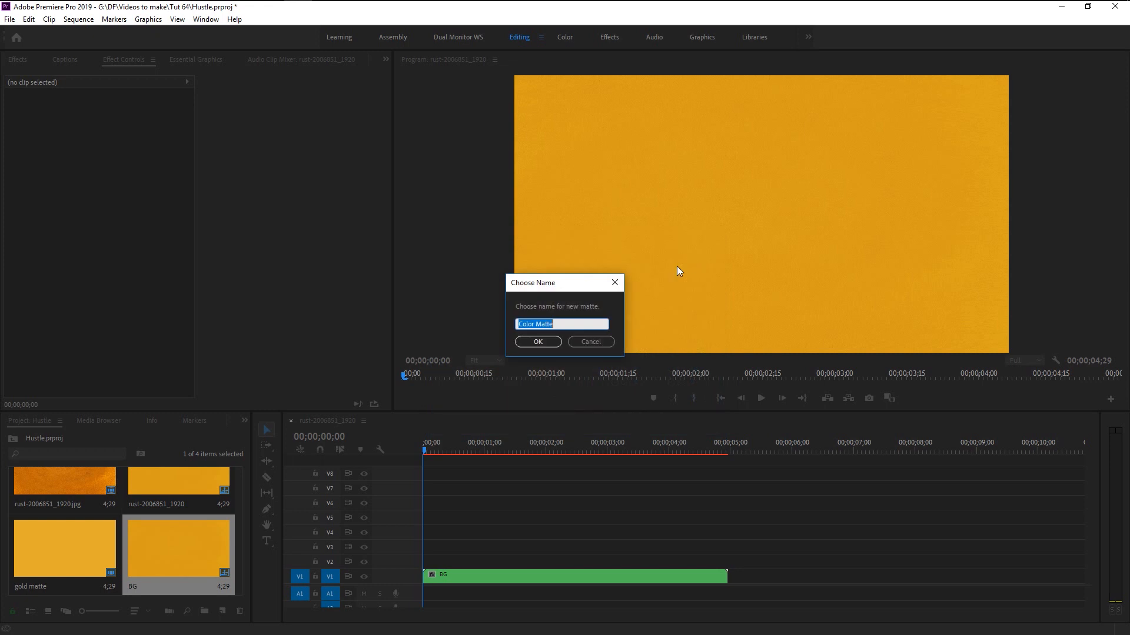
{"action": "type", "text": "black matte"}
{"action": "key", "text": "Return"}
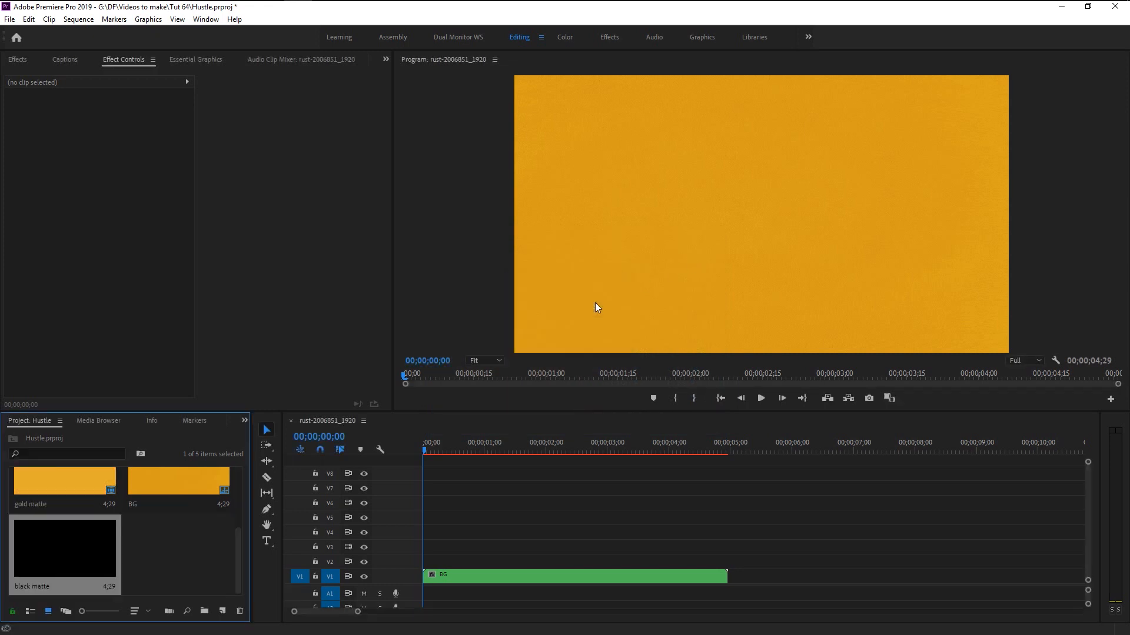
{"action": "left_click_drag", "start_coordinate": [55, 548], "coordinate": [422, 568]}
{"action": "left_click", "coordinate": [471, 558]}
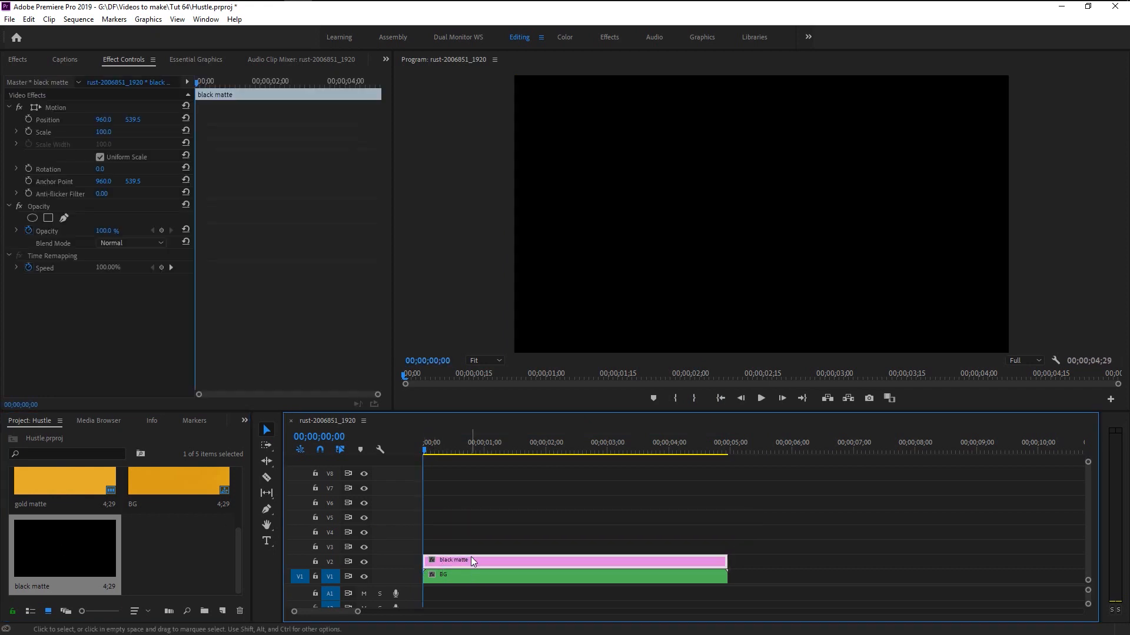
At the start of the sequence, lower the black matte by setting its vertical position to 1500.
{"action": "left_click_drag", "start_coordinate": [454, 453], "coordinate": [480, 451]}
{"action": "key", "text": "Home"}
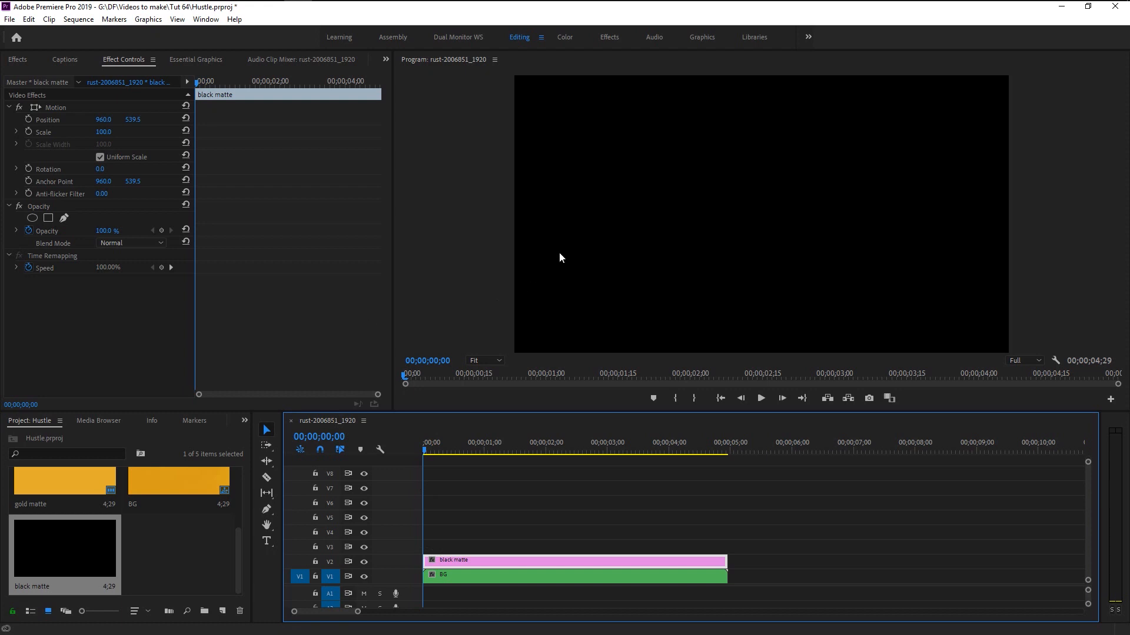
{"action": "left_click_drag", "start_coordinate": [132, 120], "coordinate": [689, 120]}
{"action": "left_click", "coordinate": [134, 120]}
{"action": "type", "text": "5"}
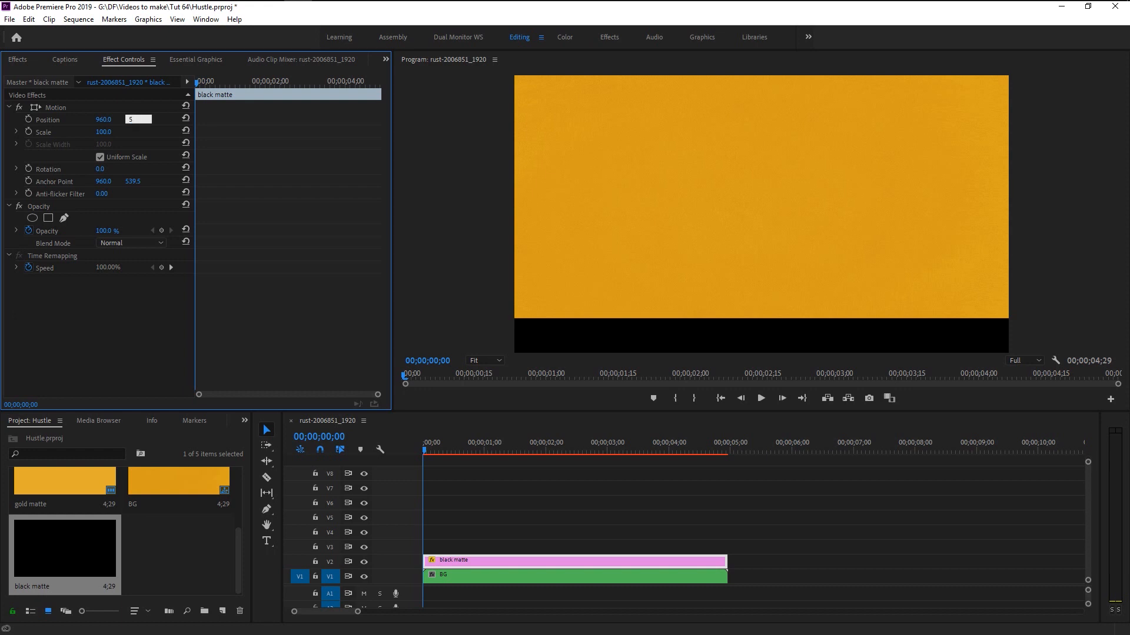
{"action": "type", "text": "500"}
{"action": "key", "text": "Return"}
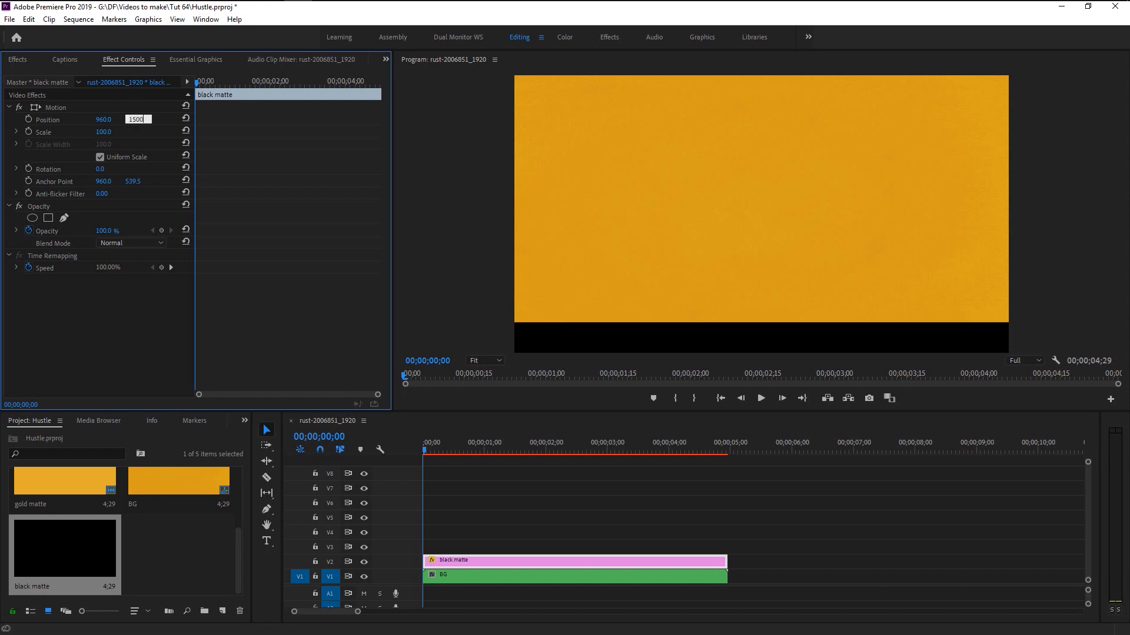
Duplicate the black matte clip onto V3 and set the copy's vertical position to -400.
{"action": "left_click", "coordinate": [451, 565]}
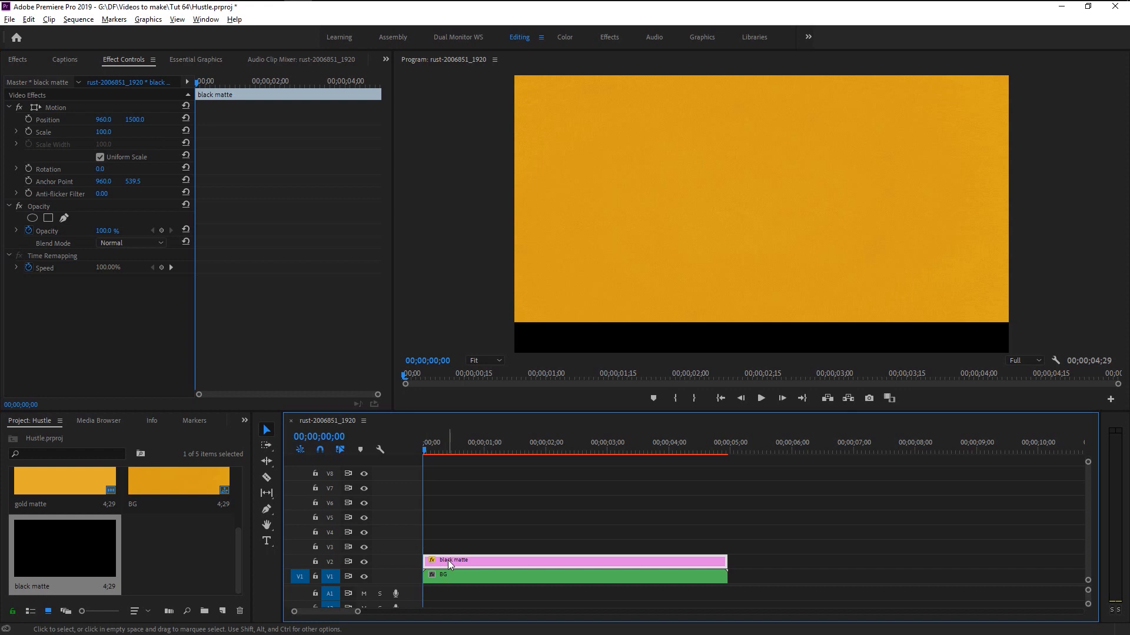
{"action": "left_click_drag", "start_coordinate": [451, 565], "coordinate": [450, 552]}
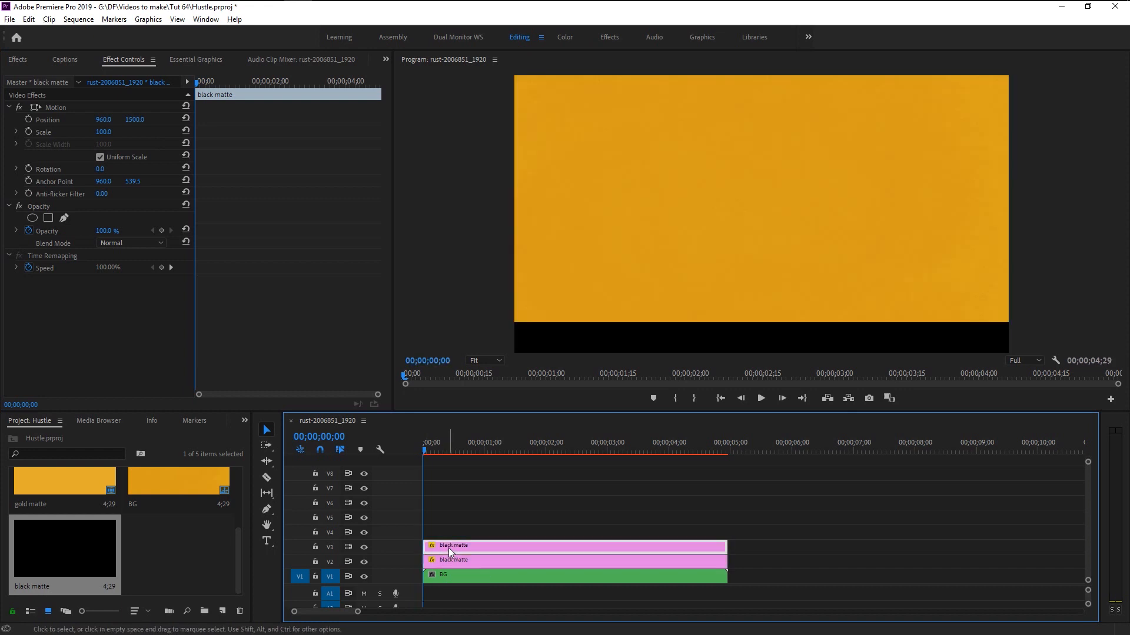
{"action": "left_click", "coordinate": [139, 119]}
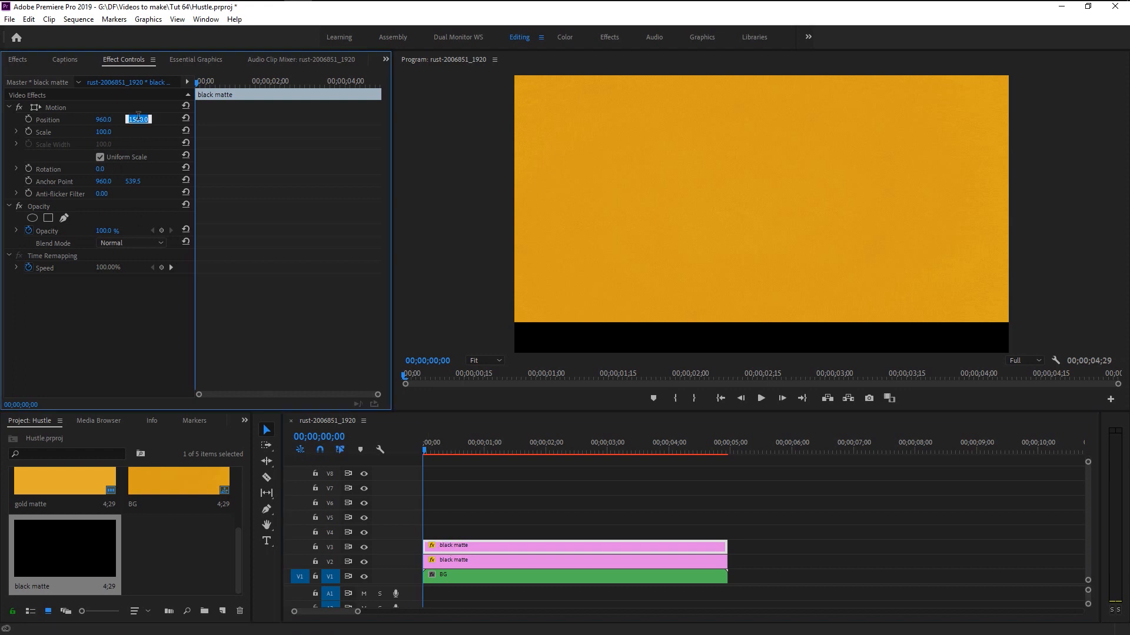
{"action": "type", "text": "-400"}
{"action": "key", "text": "Return"}
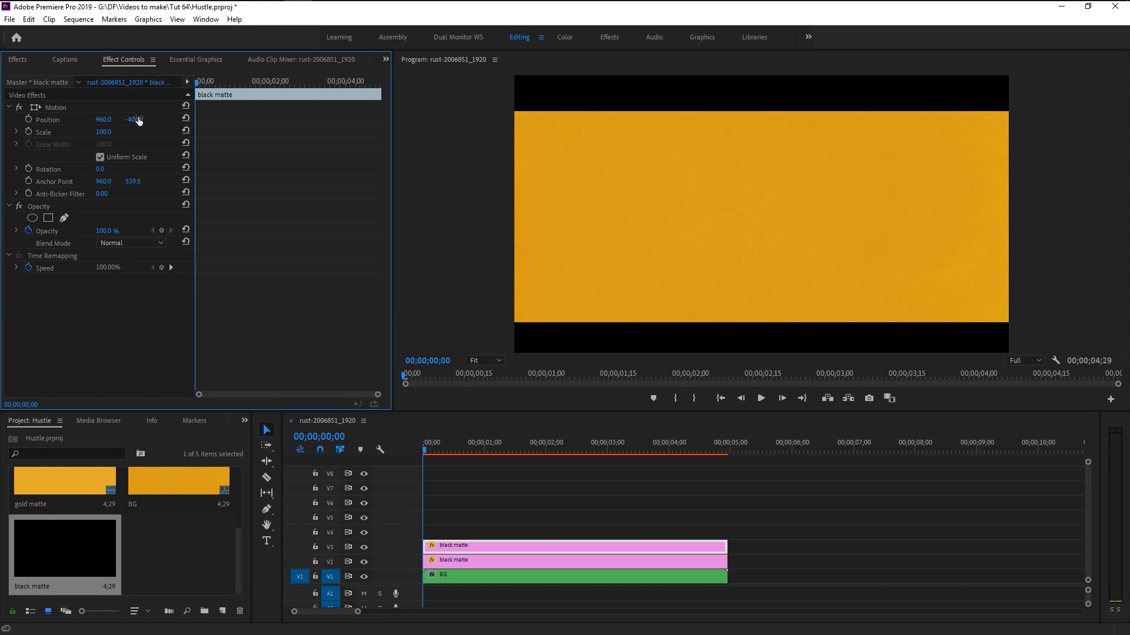
{"action": "left_click", "coordinate": [584, 120]}
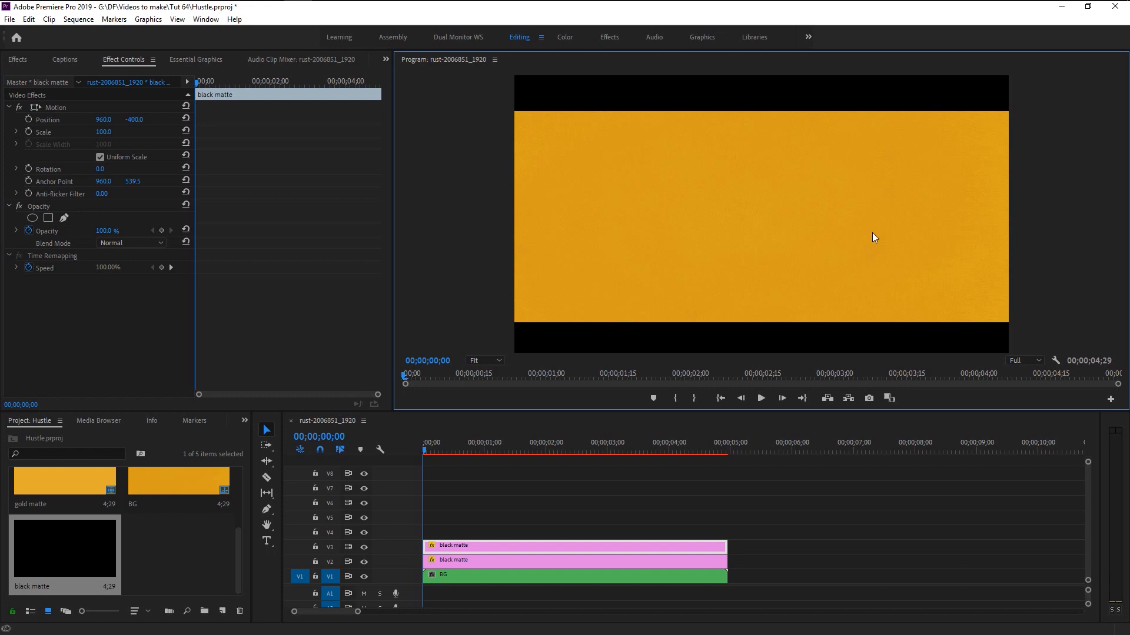
Nest the two black matte clips on V2 and V3 into a sequence named "black matte crop".
{"action": "left_click", "coordinate": [669, 614]}
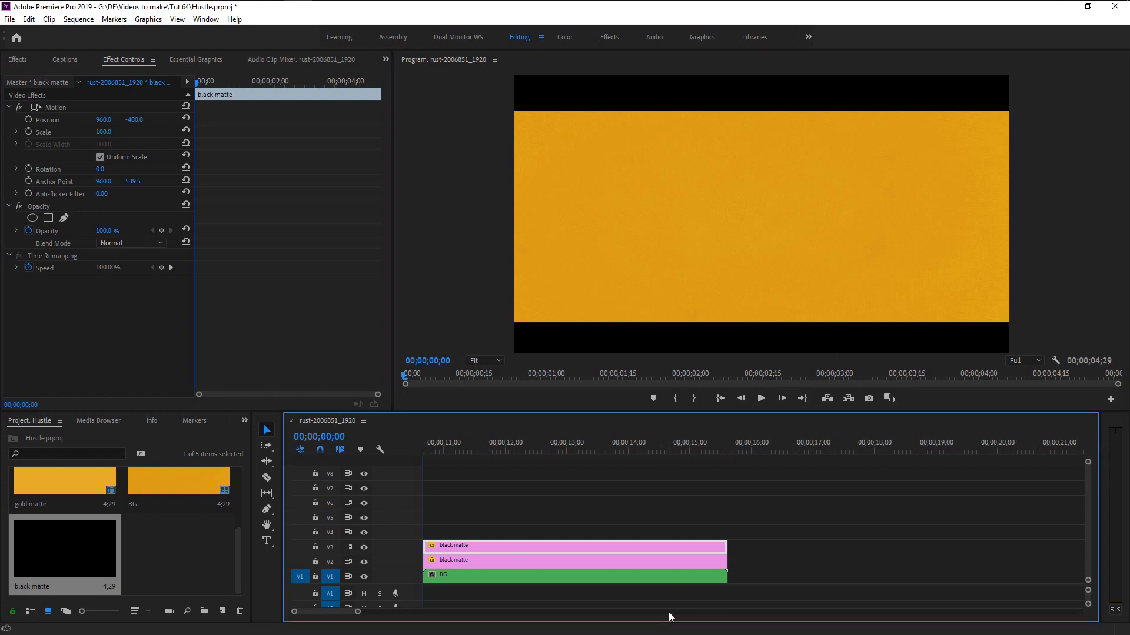
{"action": "left_click_drag", "start_coordinate": [294, 611], "coordinate": [303, 611]}
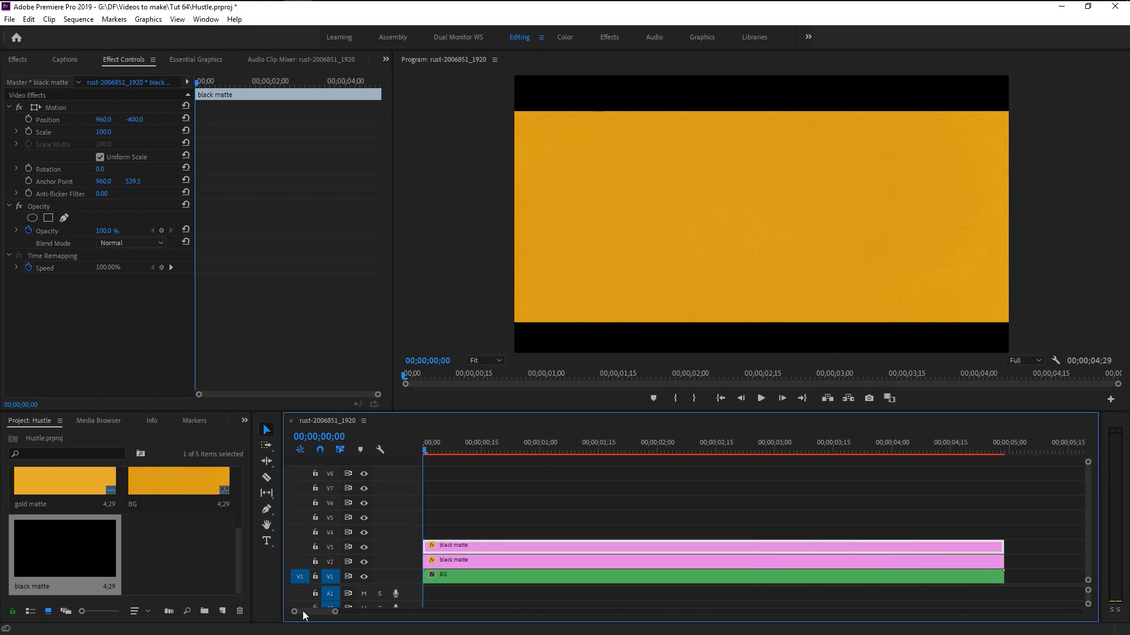
{"action": "left_click", "coordinate": [646, 559], "text": "shift"}
{"action": "right_click", "coordinate": [646, 559]}
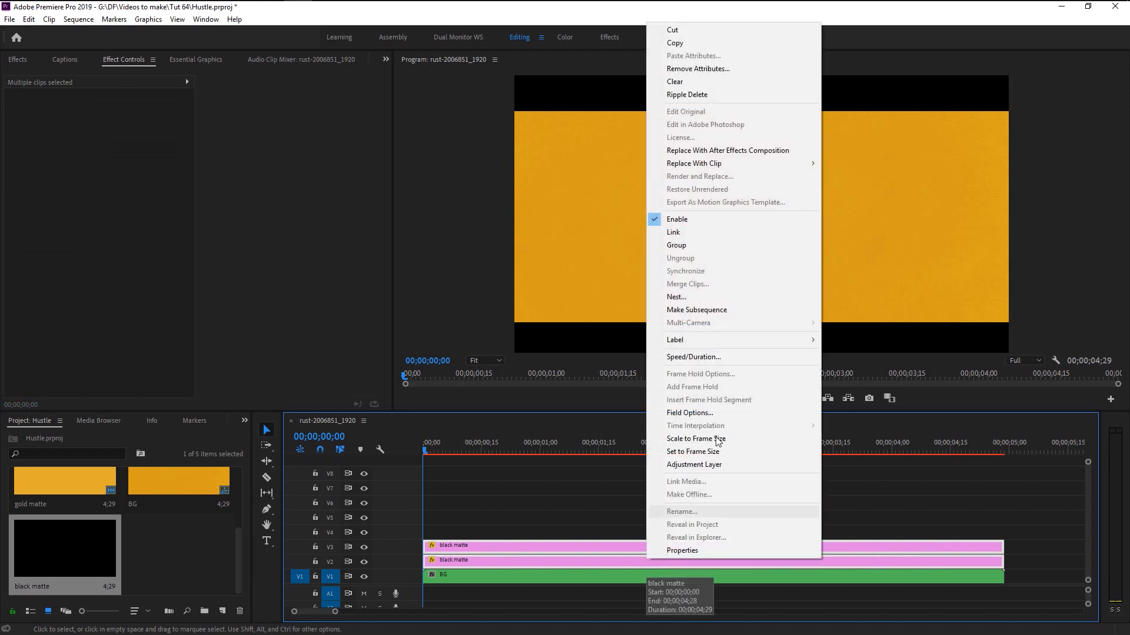
{"action": "left_click", "coordinate": [722, 297]}
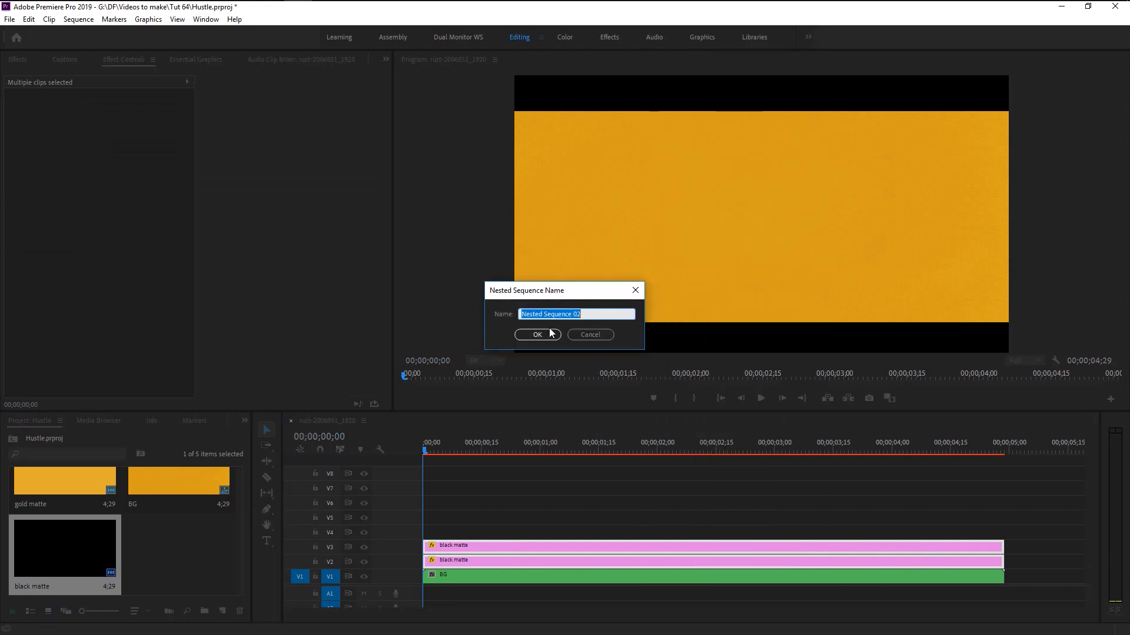
{"action": "key", "text": "BackSpace"}
{"action": "type", "text": "black "}
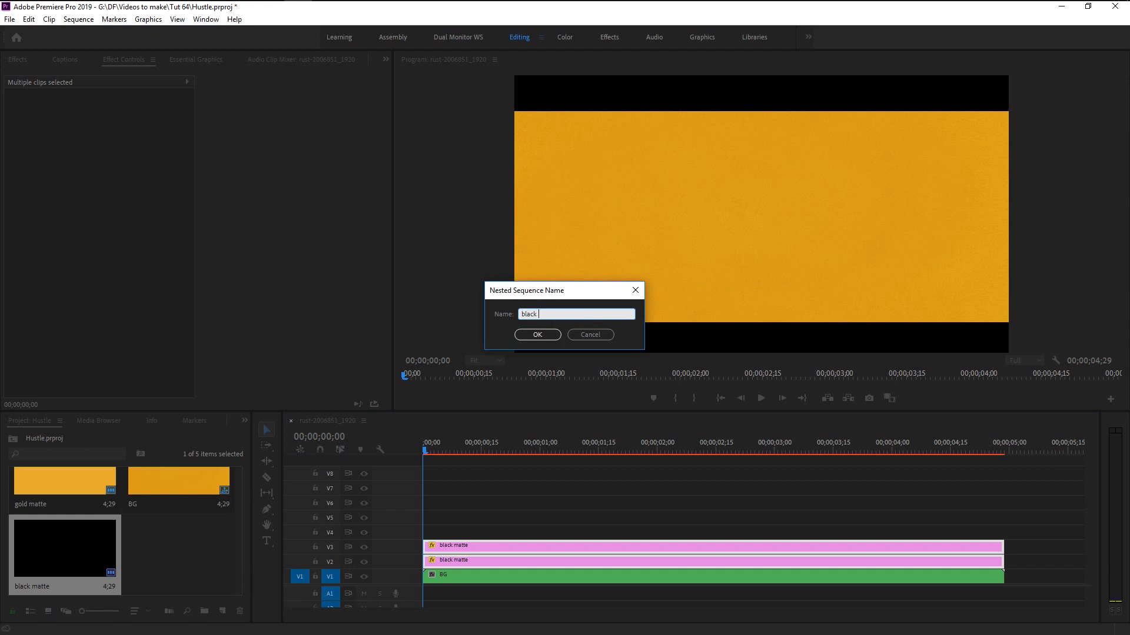
{"action": "type", "text": "matte crop"}
{"action": "left_click", "coordinate": [549, 333]}
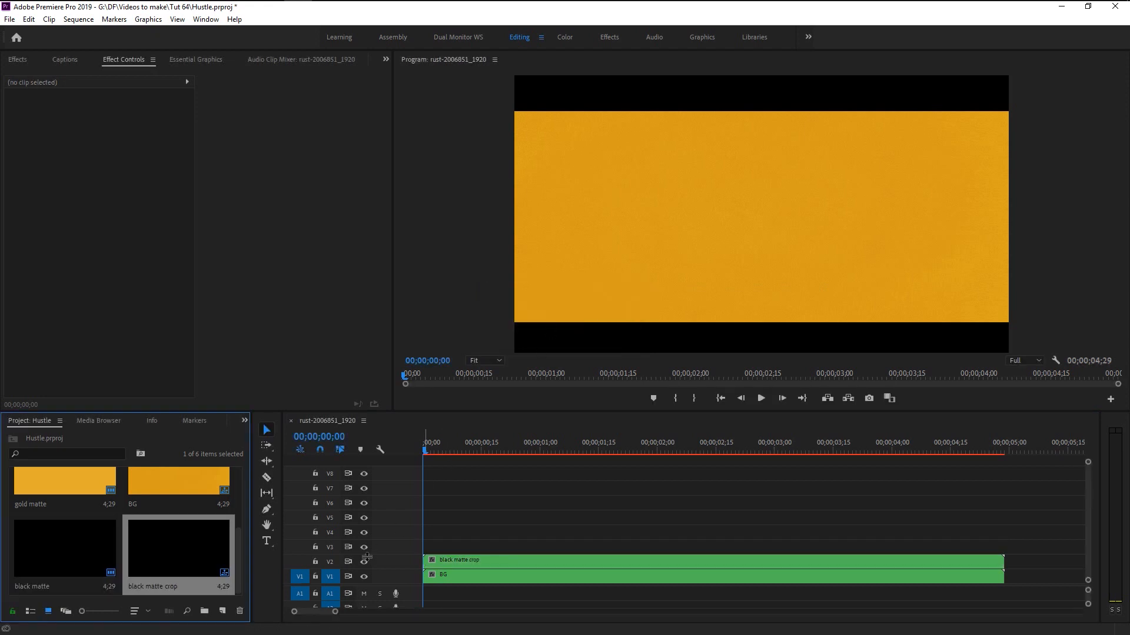
Add the text "HUSTLE" over the gold background with the Type tool and save the project.
{"action": "left_click", "coordinate": [266, 541]}
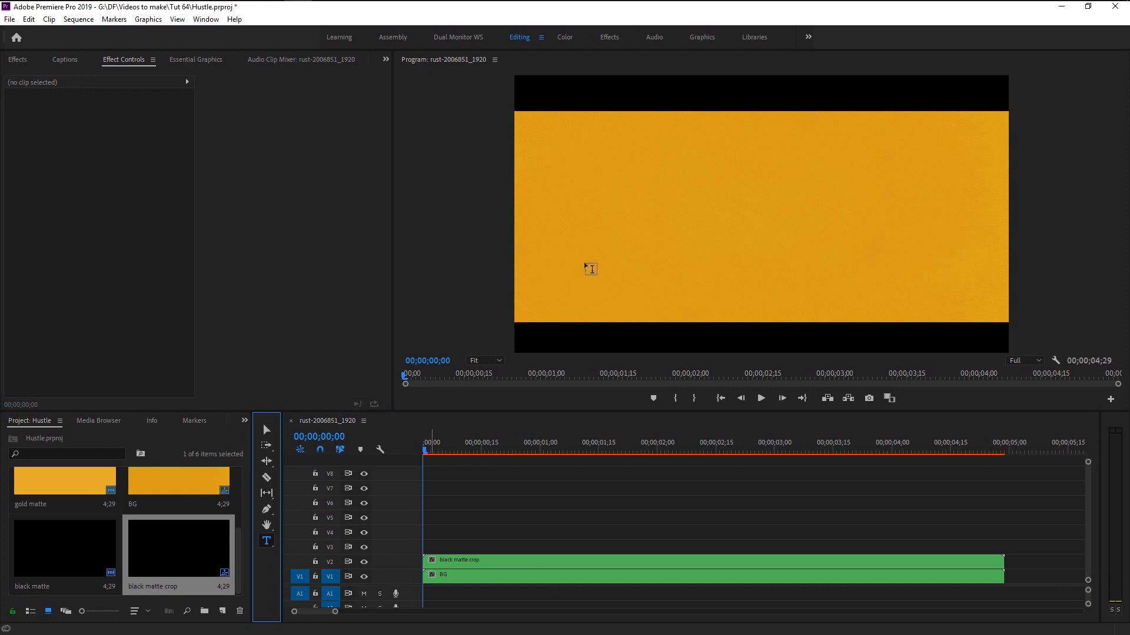
{"action": "left_click", "coordinate": [591, 220]}
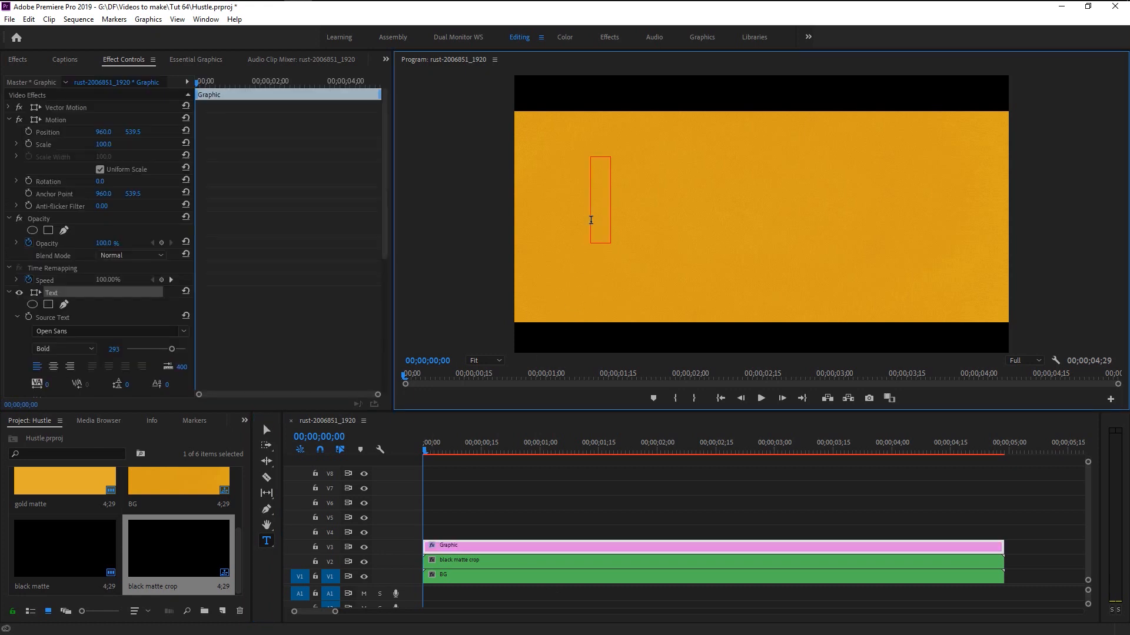
{"action": "type", "text": "HUSTLE"}
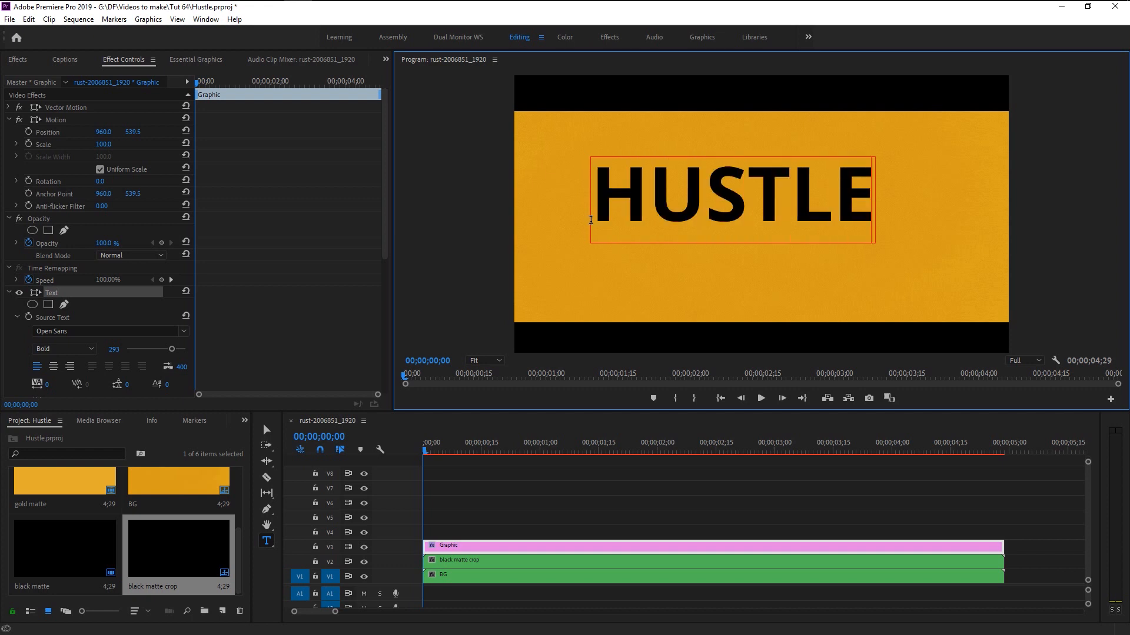
{"action": "key", "text": "ctrl+s"}
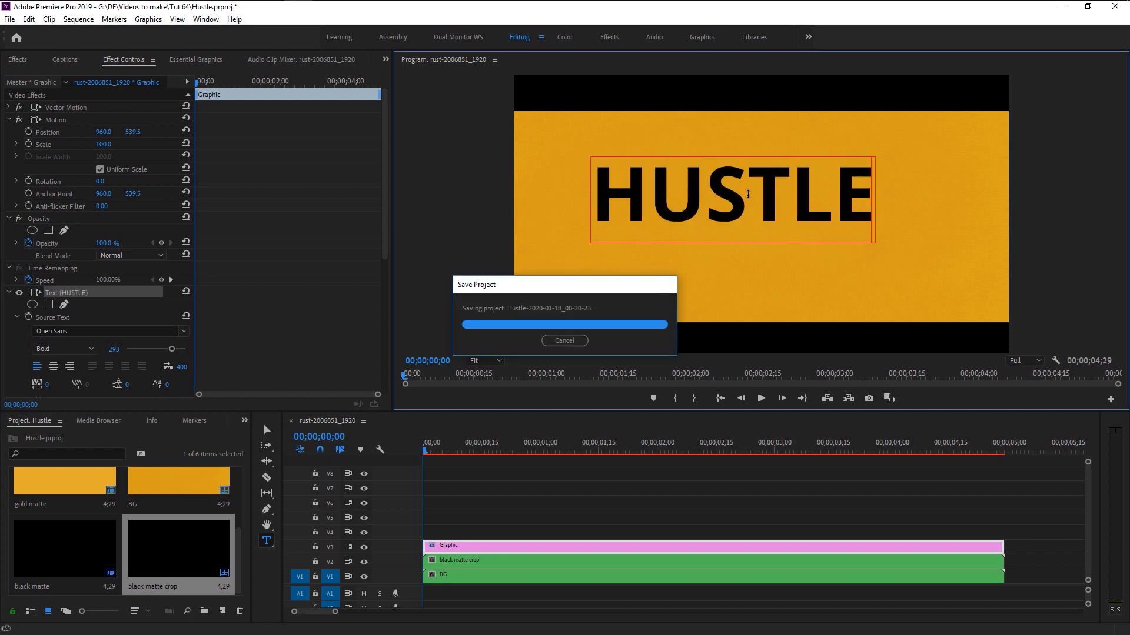
Center the HUSTLE text in the frame and move its anchor point to the middle of the word.
{"action": "left_click", "coordinate": [68, 290]}
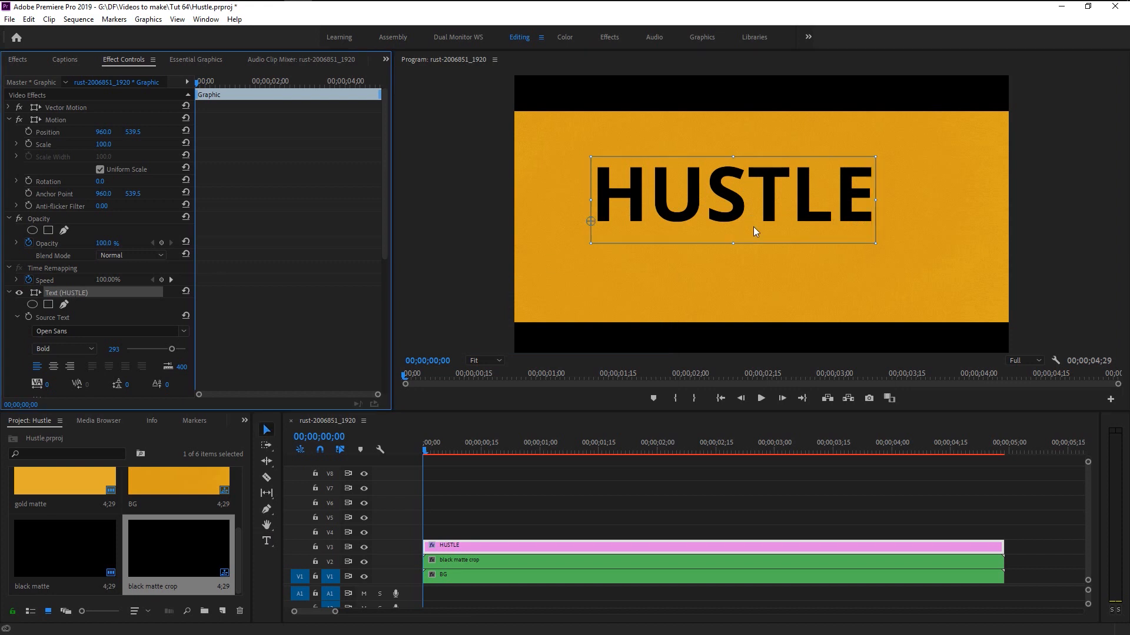
{"action": "key", "text": "v"}
{"action": "left_click_drag", "start_coordinate": [740, 211], "coordinate": [772, 228]}
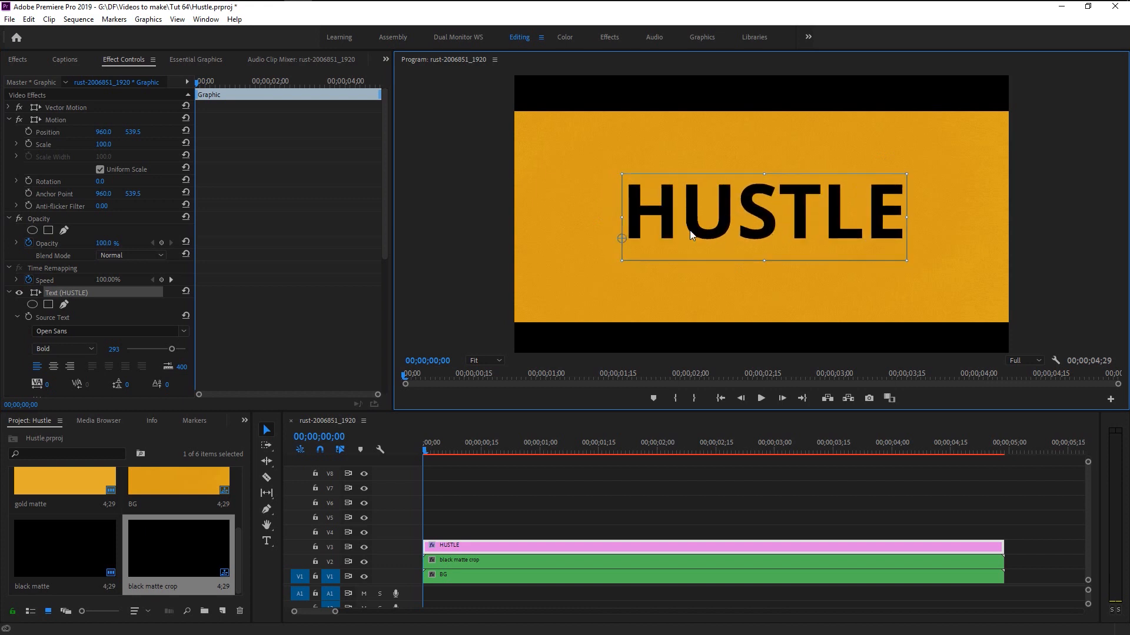
{"action": "left_click_drag", "start_coordinate": [622, 239], "coordinate": [671, 235]}
{"action": "left_click_drag", "start_coordinate": [756, 225], "coordinate": [776, 211]}
{"action": "mouse_move", "coordinate": [810, 232]}
{"action": "left_mouse_down"}
{"action": "mouse_move", "coordinate": [797, 232]}
{"action": "mouse_move", "coordinate": [809, 231]}
{"action": "left_mouse_up"}
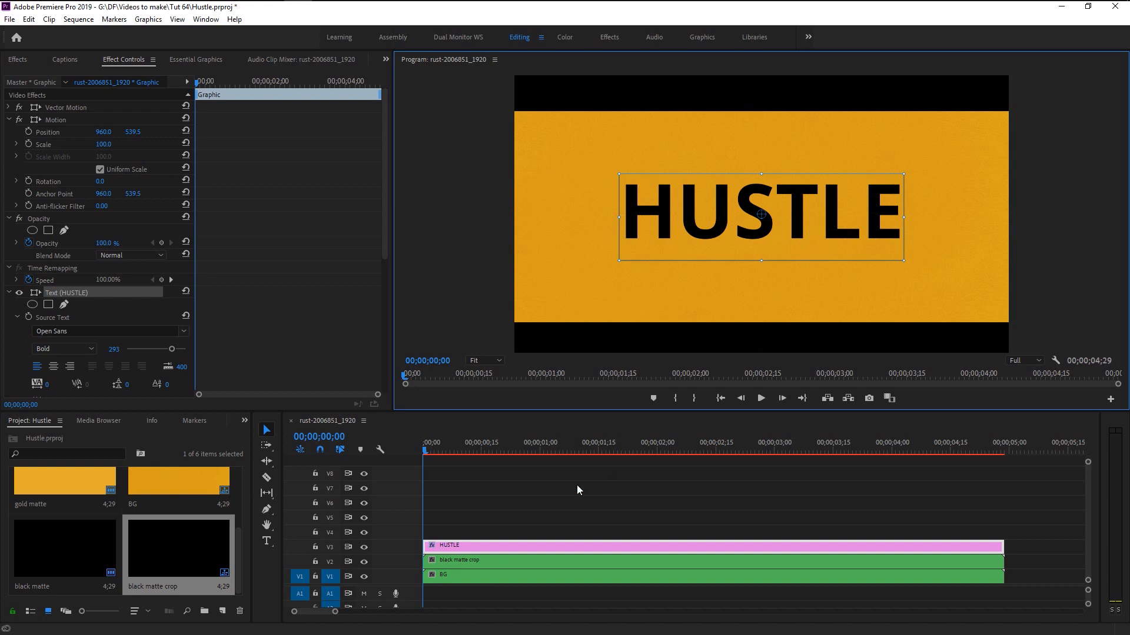
Duplicate the HUSTLE title onto V4 and set the V3 title's opacity to 20%, checking it with V4 briefly hidden.
{"action": "left_click", "coordinate": [446, 550]}
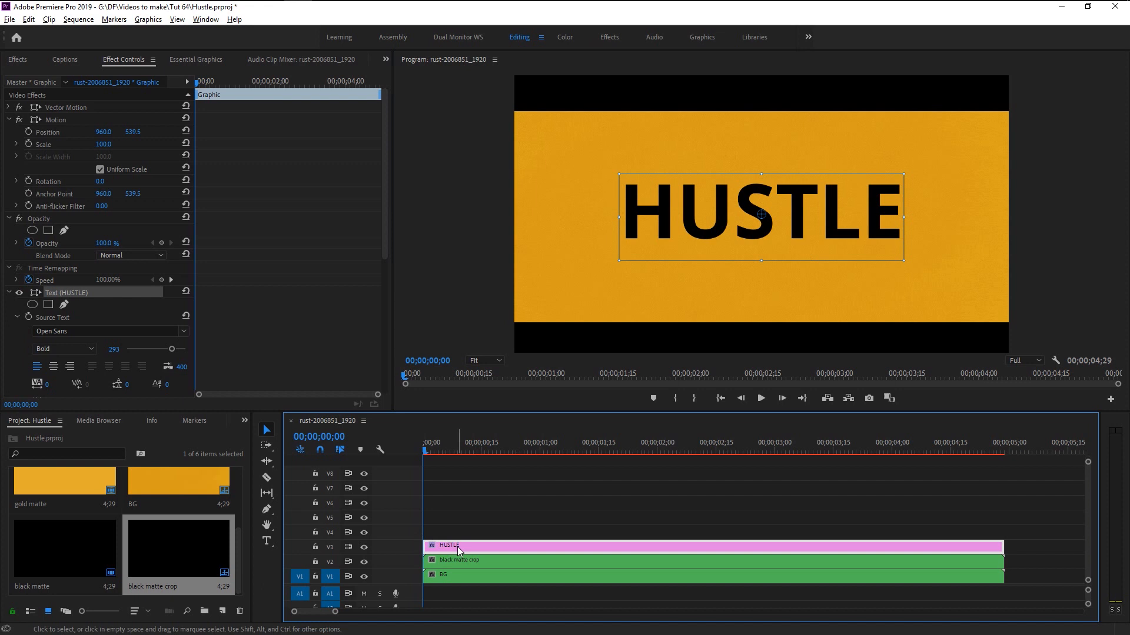
{"action": "left_click_drag", "start_coordinate": [458, 548], "coordinate": [460, 538]}
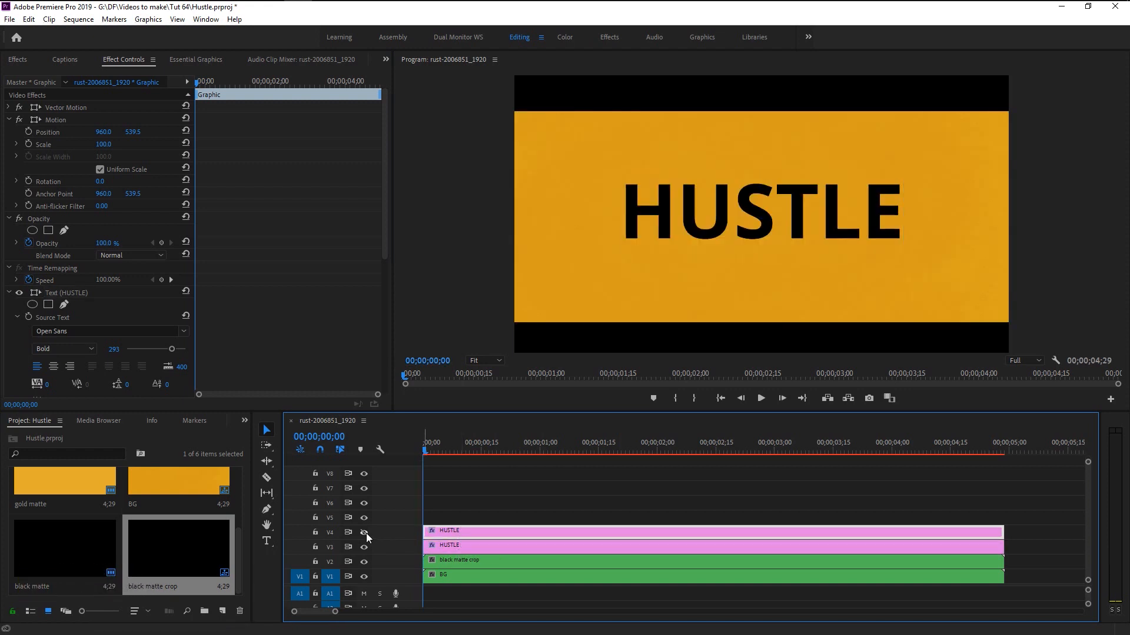
{"action": "left_click", "coordinate": [447, 548]}
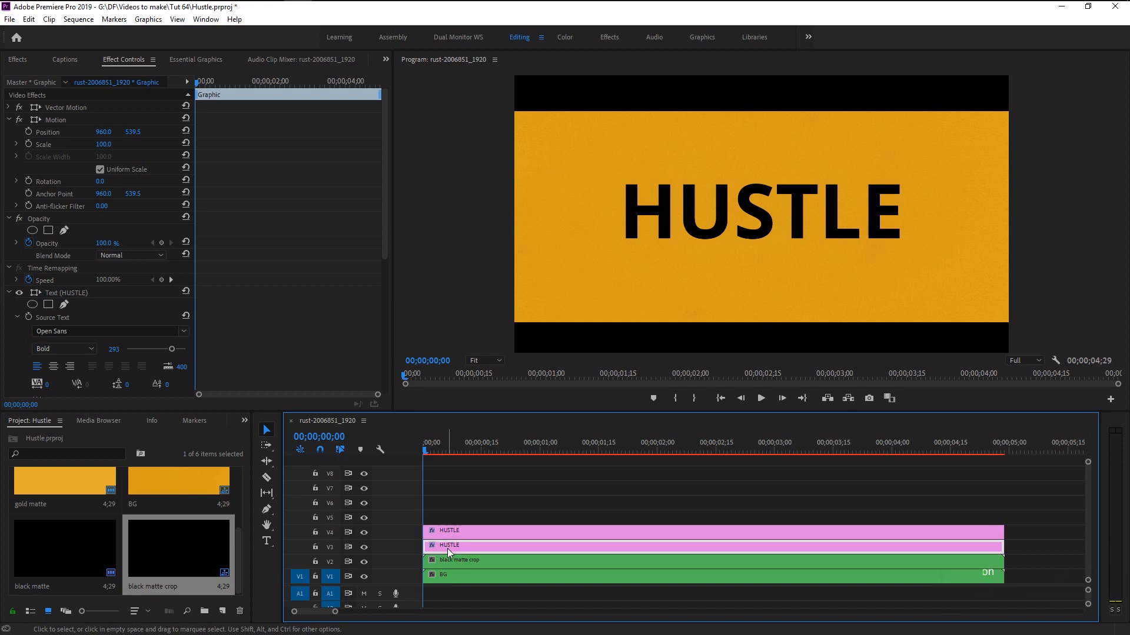
{"action": "left_click", "coordinate": [105, 243]}
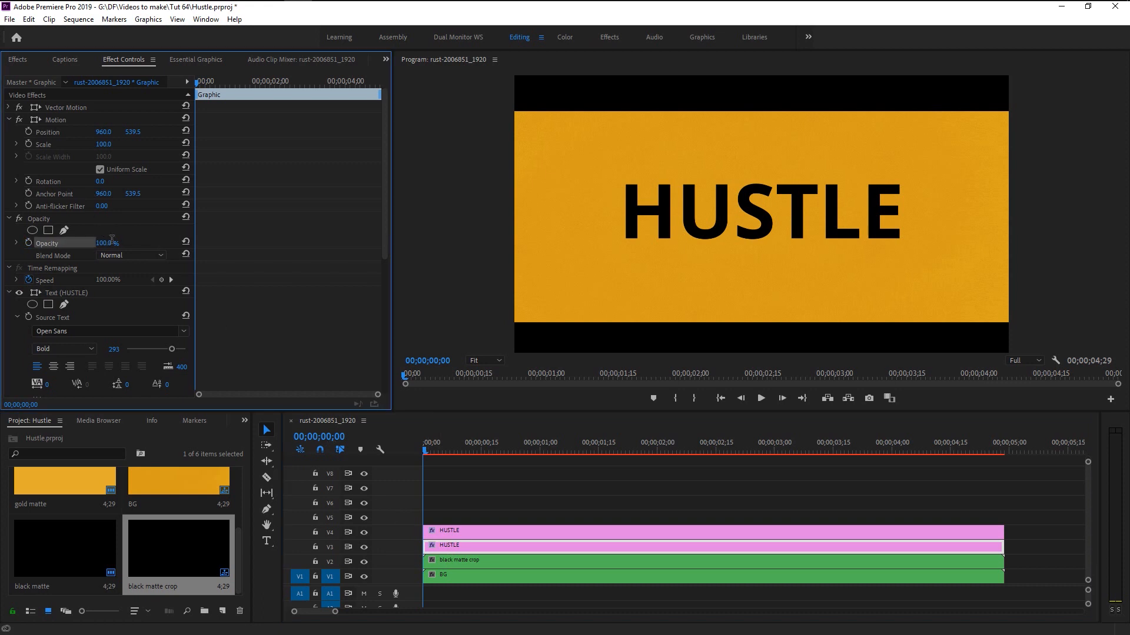
{"action": "type", "text": "20"}
{"action": "key", "text": "Return"}
{"action": "left_click", "coordinate": [364, 533]}
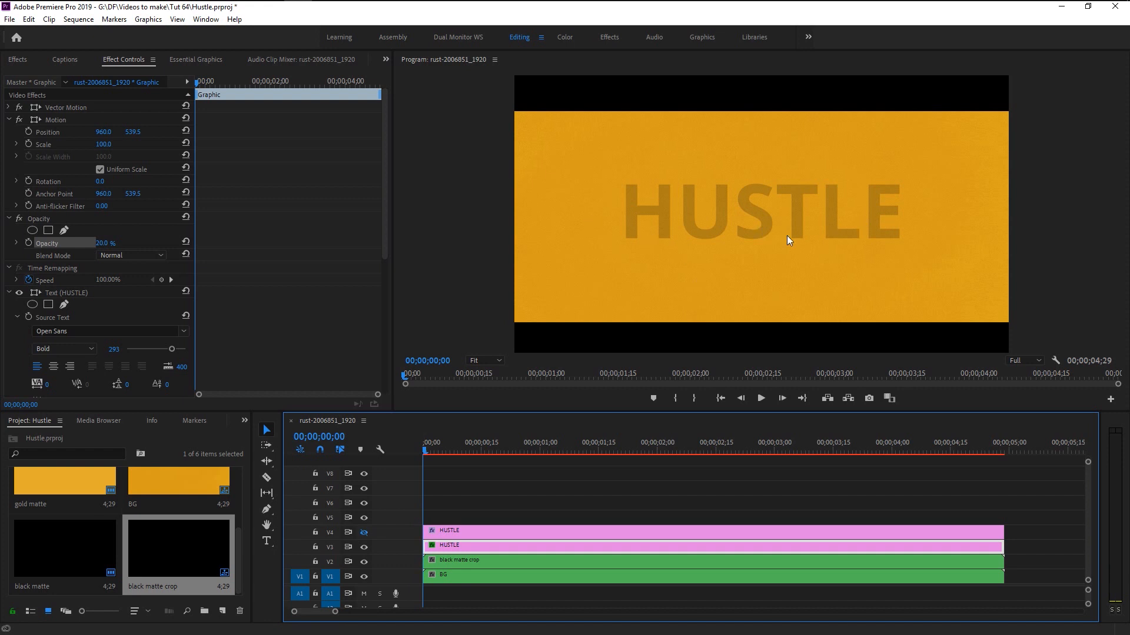
{"action": "left_click", "coordinate": [365, 532]}
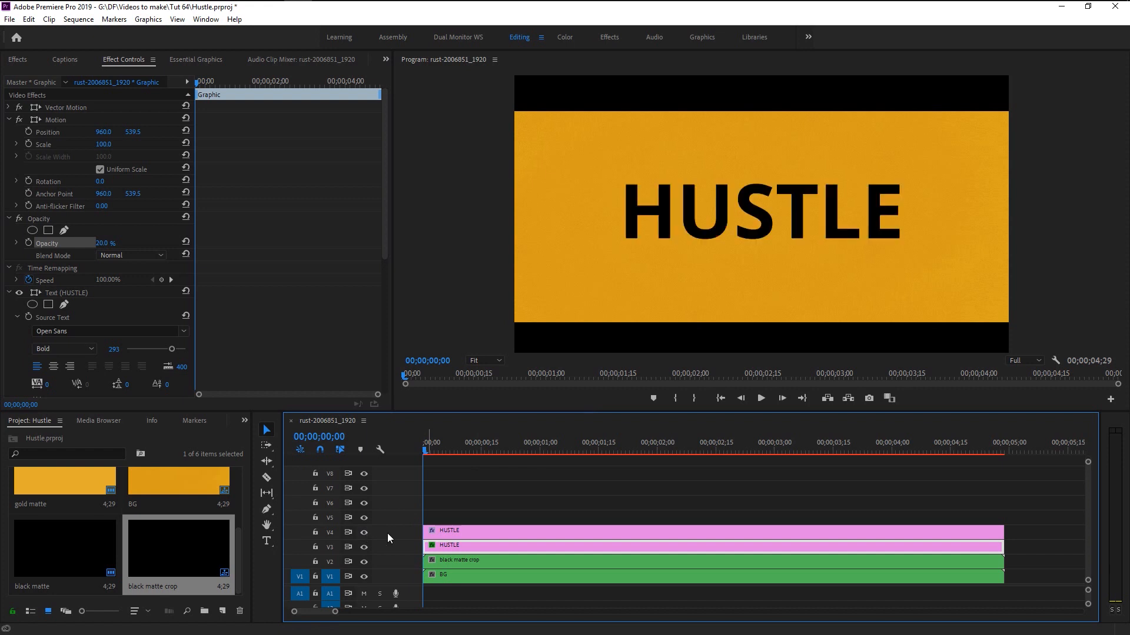
Shorten the text of the V4 HUSTLE title to only the letter "H".
{"action": "left_click", "coordinate": [457, 535]}
{"action": "key", "text": "t"}
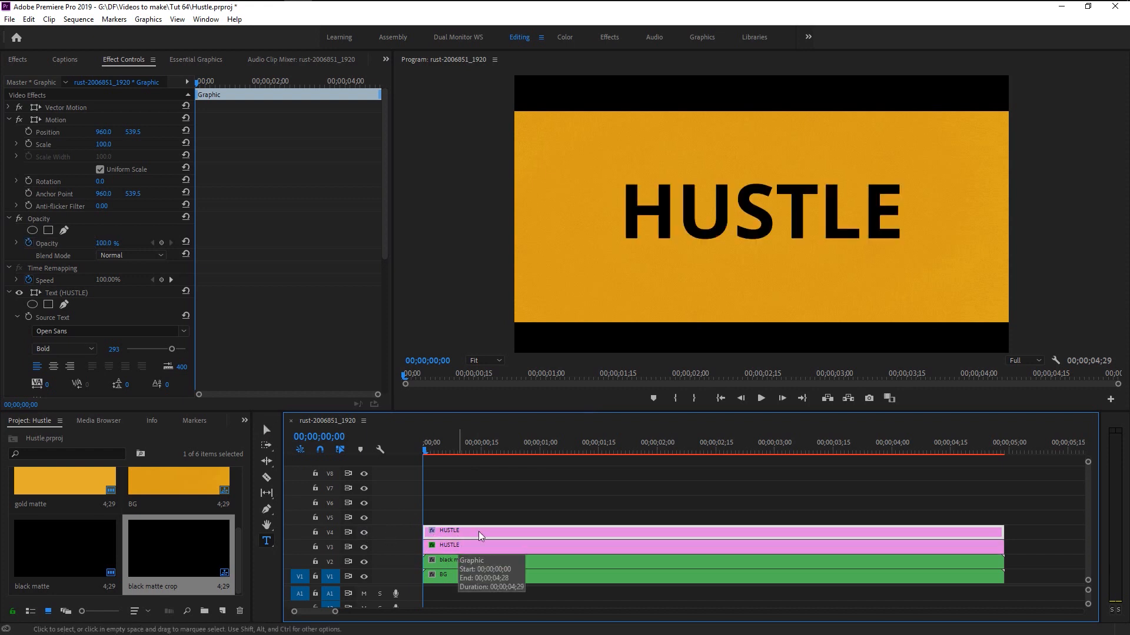
{"action": "left_click", "coordinate": [901, 220]}
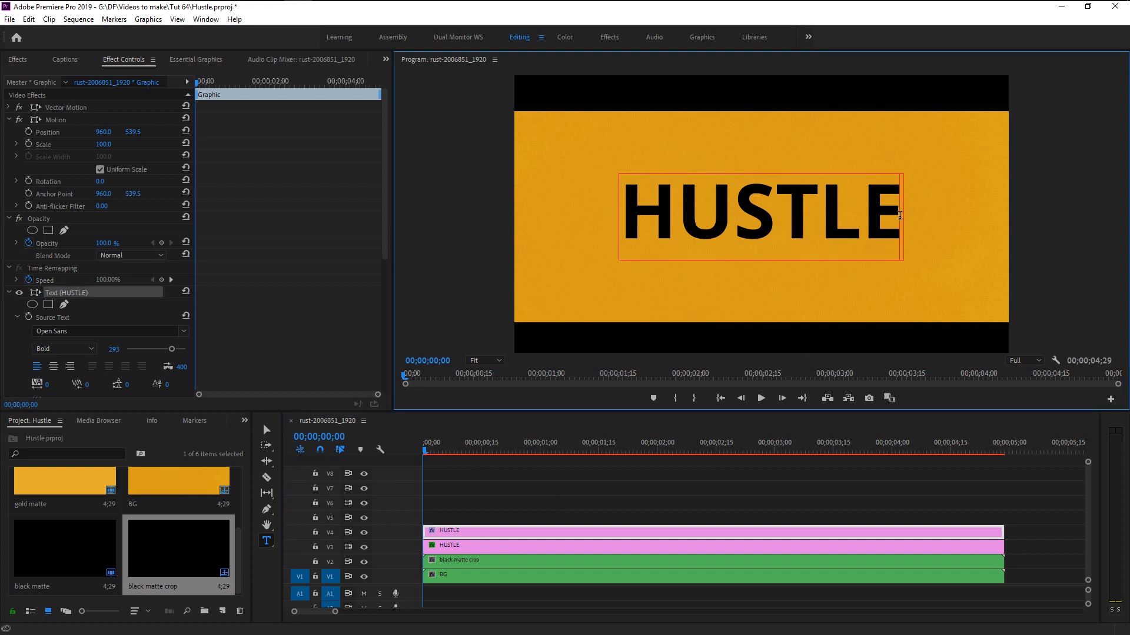
{"action": "key", "text": "BackSpace"}
{"action": "key", "text": "BackSpace"}
{"action": "key", "text": "BackSpace"}
{"action": "key", "text": "BackSpace"}
{"action": "key", "text": "BackSpace"}
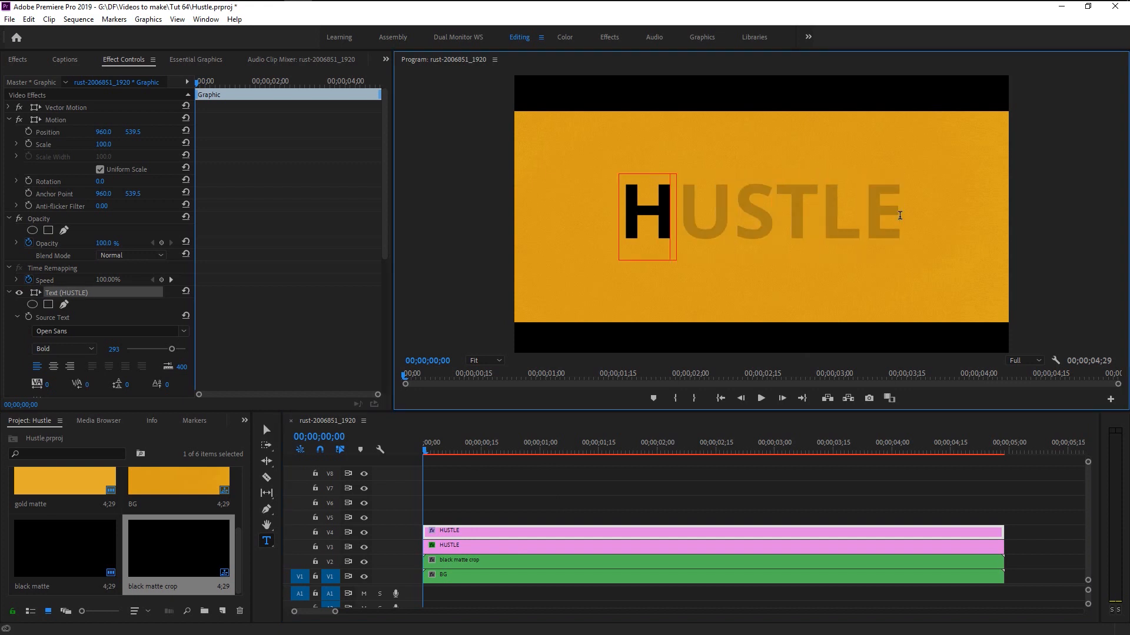
Duplicate the H title onto V5 and change its text to "U", spaced to align over the faded U.
{"action": "left_click", "coordinate": [493, 537]}
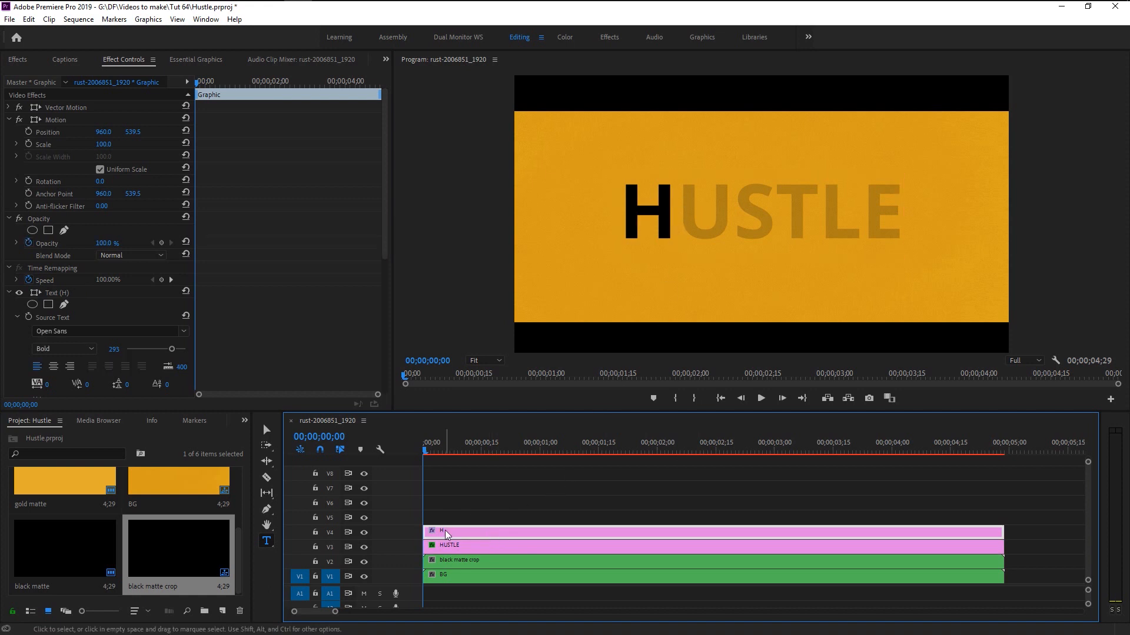
{"action": "left_click", "coordinate": [510, 534]}
{"action": "left_click_drag", "start_coordinate": [484, 537], "coordinate": [485, 520]}
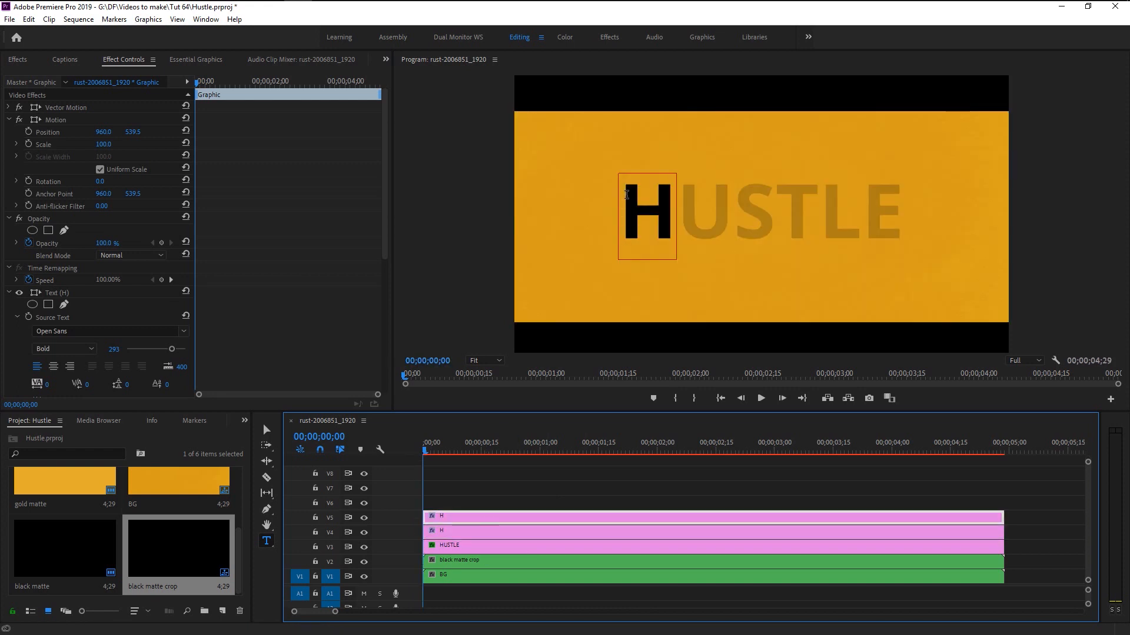
{"action": "left_click", "coordinate": [621, 194]}
{"action": "type", "text": "U"}
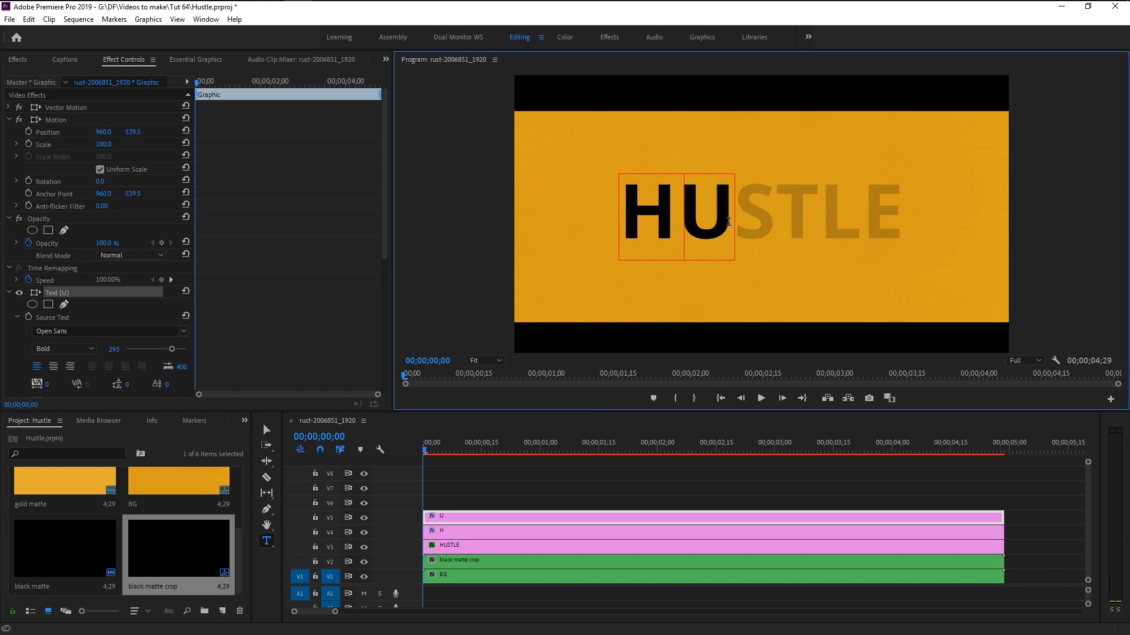
Duplicate the U title onto V6 and change its text to "S", spaced to align over the faded S.
{"action": "left_click", "coordinate": [502, 531]}
{"action": "left_click", "coordinate": [484, 518]}
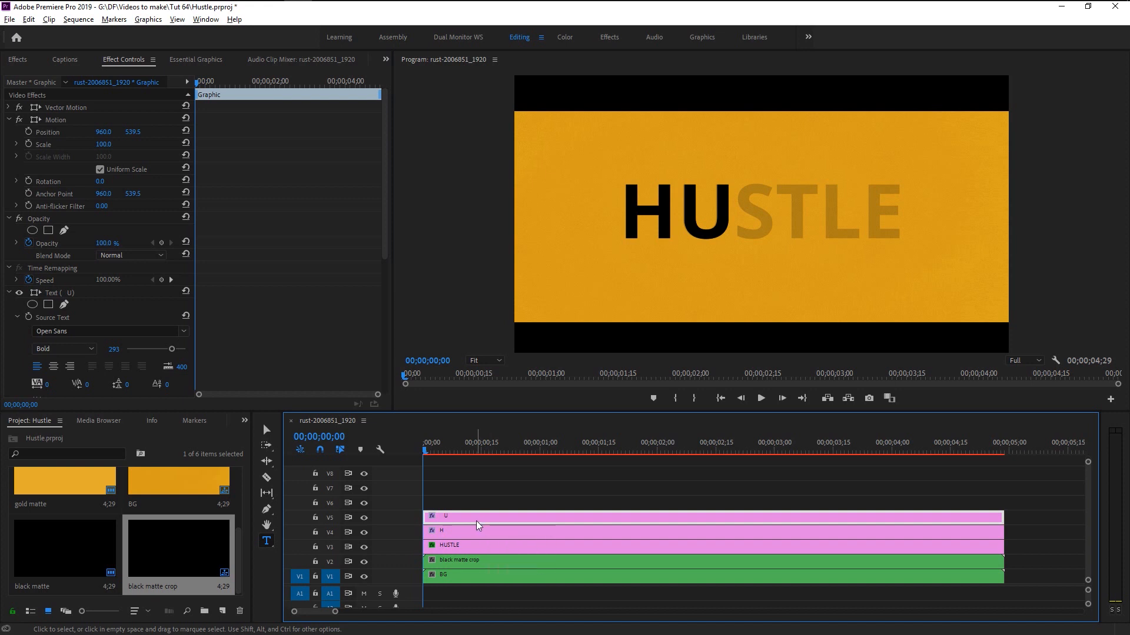
{"action": "left_click_drag", "start_coordinate": [475, 520], "coordinate": [476, 504]}
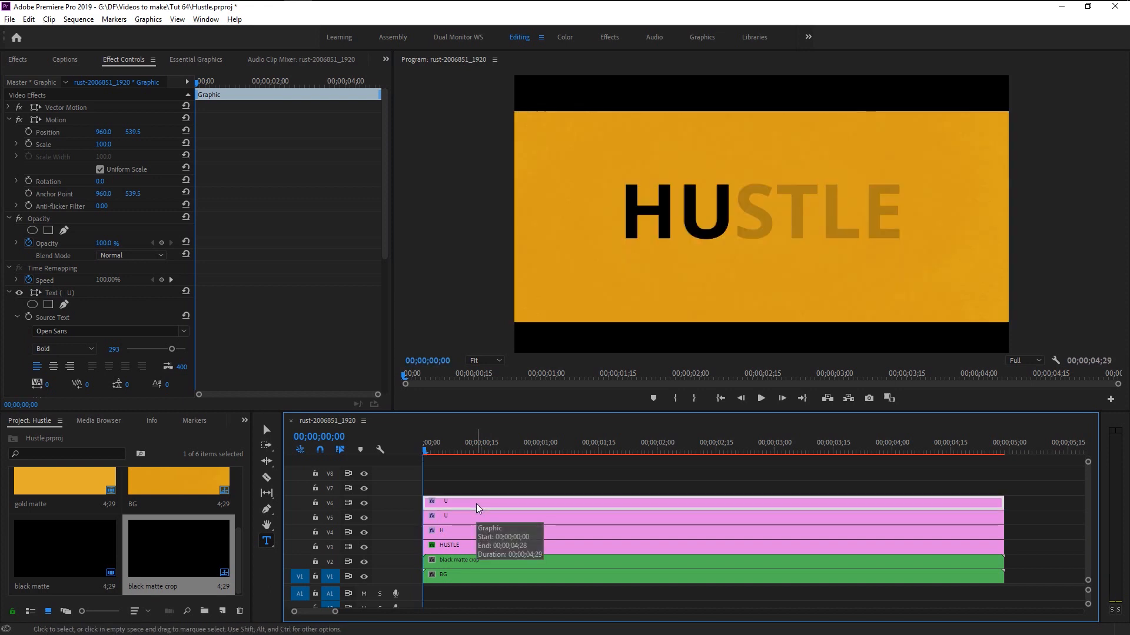
{"action": "left_click", "coordinate": [728, 218]}
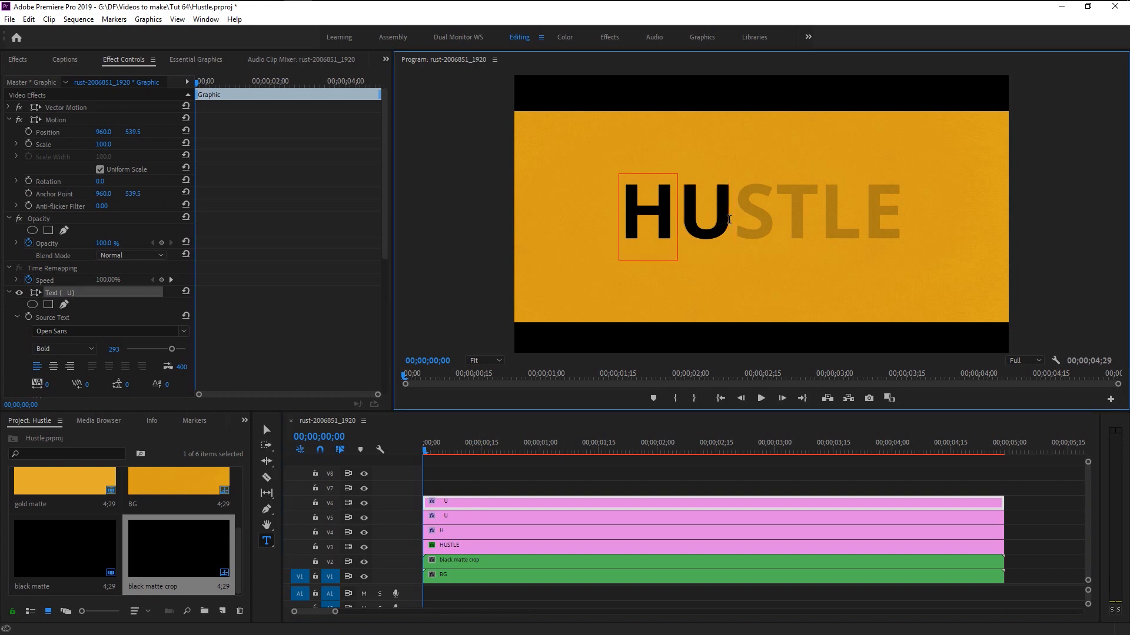
{"action": "type", "text": "S"}
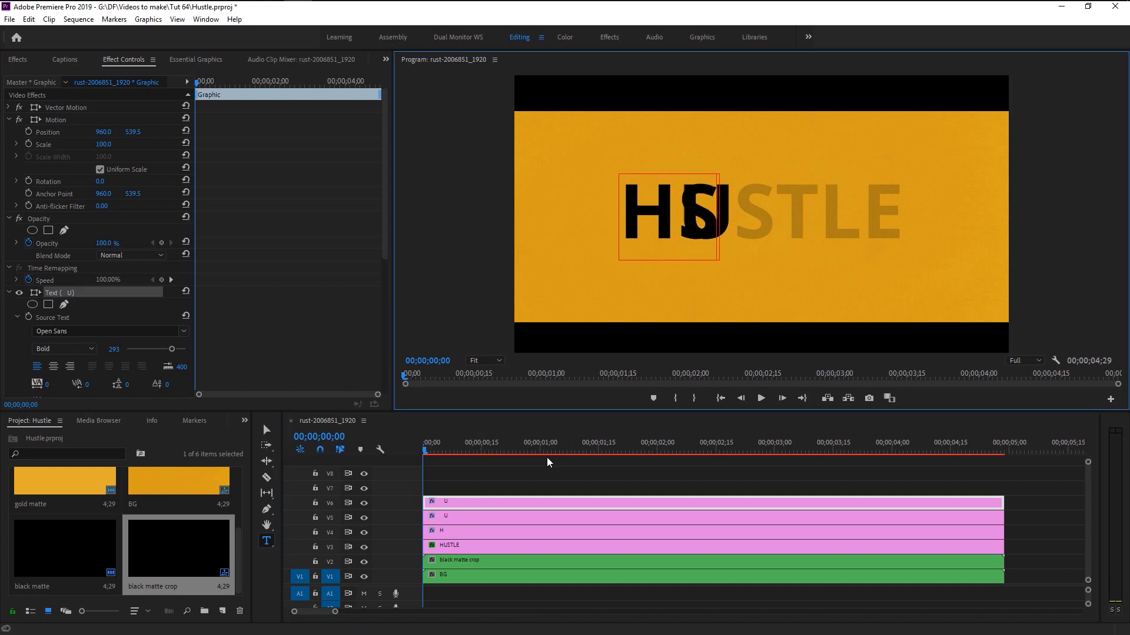
{"action": "key", "text": "Left"}
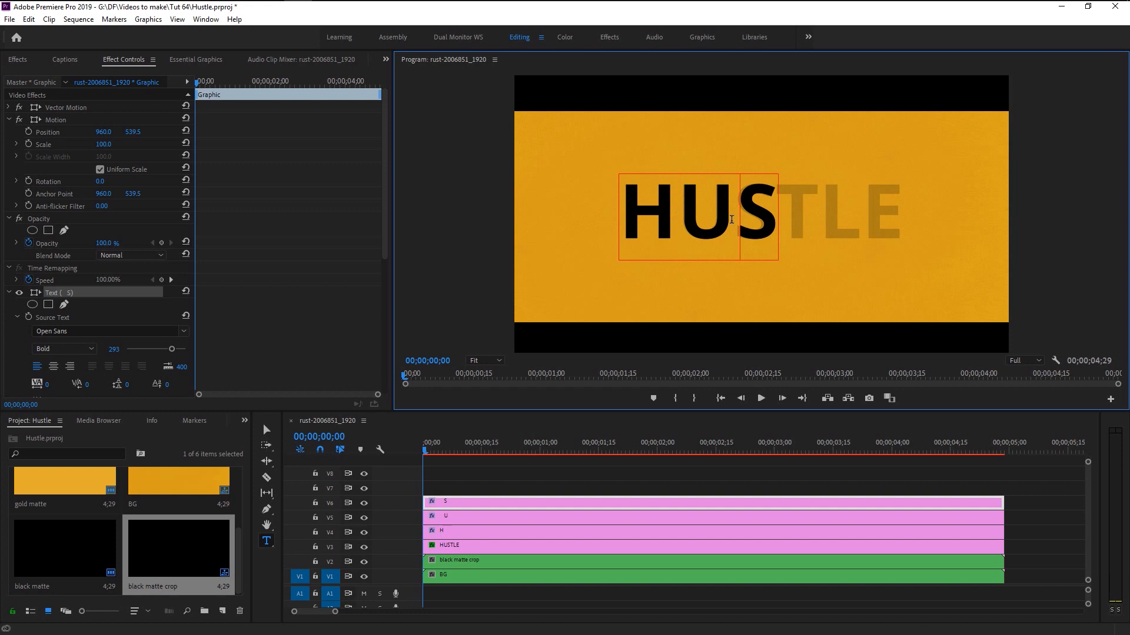
Set the S title's horizontal position to 952 so it lines up over the faded S.
{"action": "left_click", "coordinate": [491, 517]}
{"action": "left_click", "coordinate": [492, 503]}
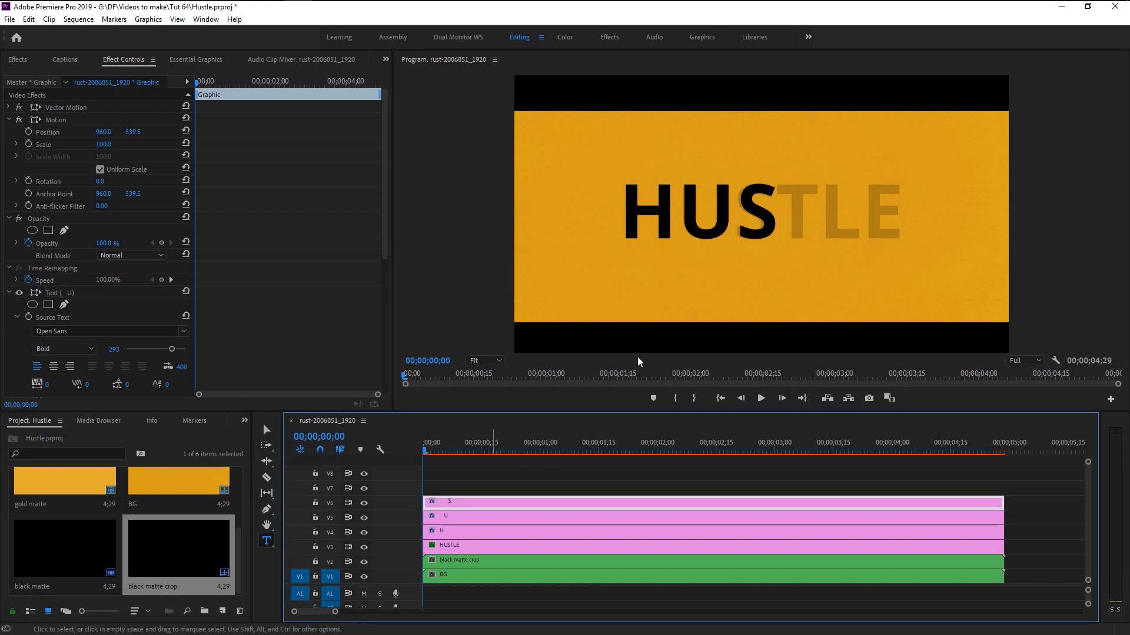
{"action": "left_click", "coordinate": [457, 514]}
{"action": "left_click", "coordinate": [457, 532]}
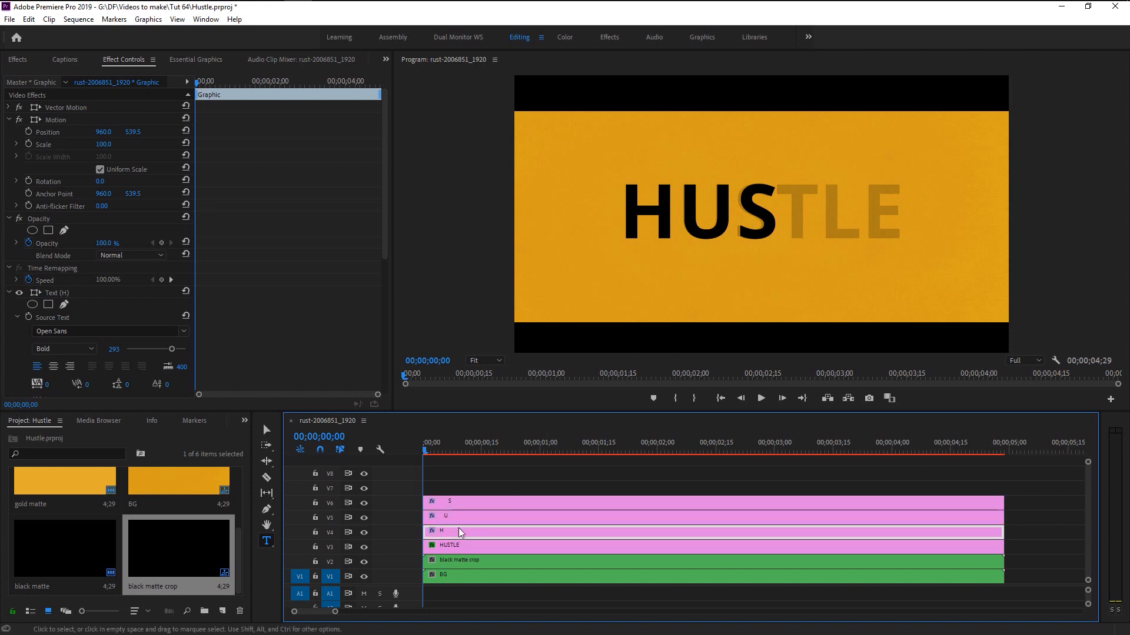
{"action": "left_click", "coordinate": [460, 518]}
{"action": "left_click", "coordinate": [468, 502]}
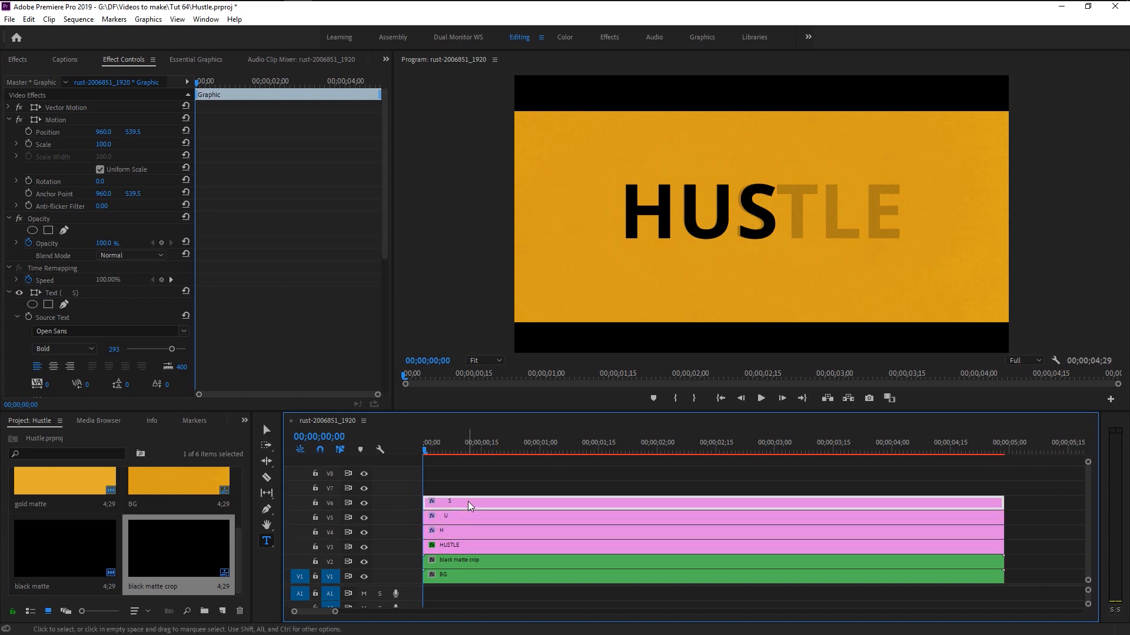
{"action": "left_click", "coordinate": [103, 135]}
{"action": "mouse_move", "coordinate": [100, 135]}
{"action": "left_mouse_down"}
{"action": "mouse_move", "coordinate": [78, 135]}
{"action": "mouse_move", "coordinate": [98, 134]}
{"action": "left_mouse_up"}
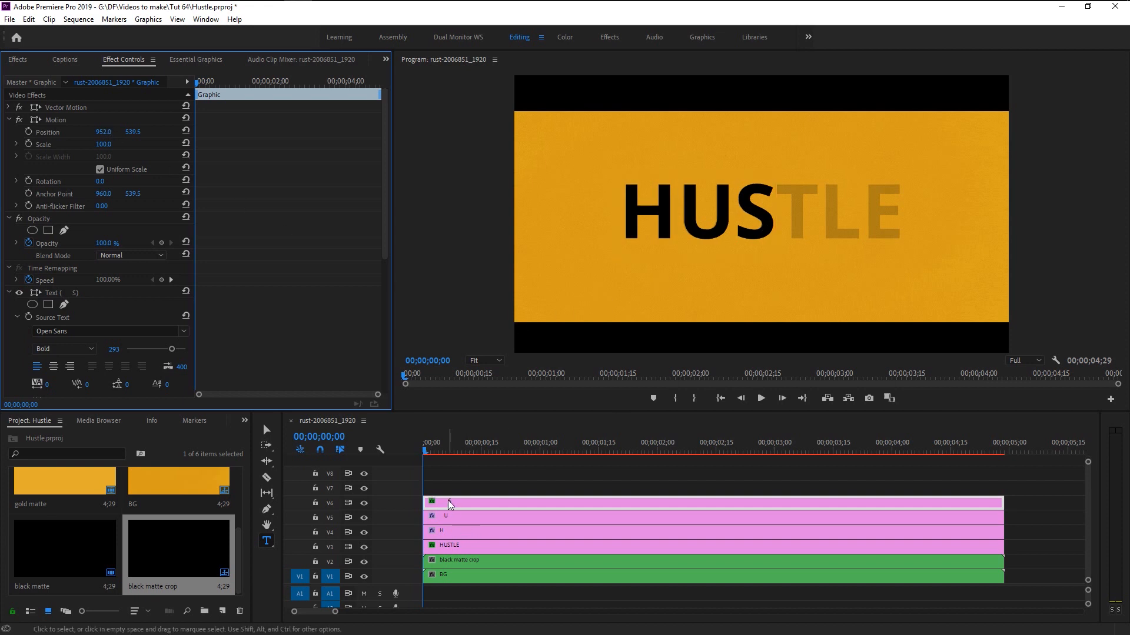
Duplicate the S title onto V7 and change its letter to "$", checking it against the S on V6.
{"action": "left_click_drag", "start_coordinate": [447, 500], "coordinate": [453, 489]}
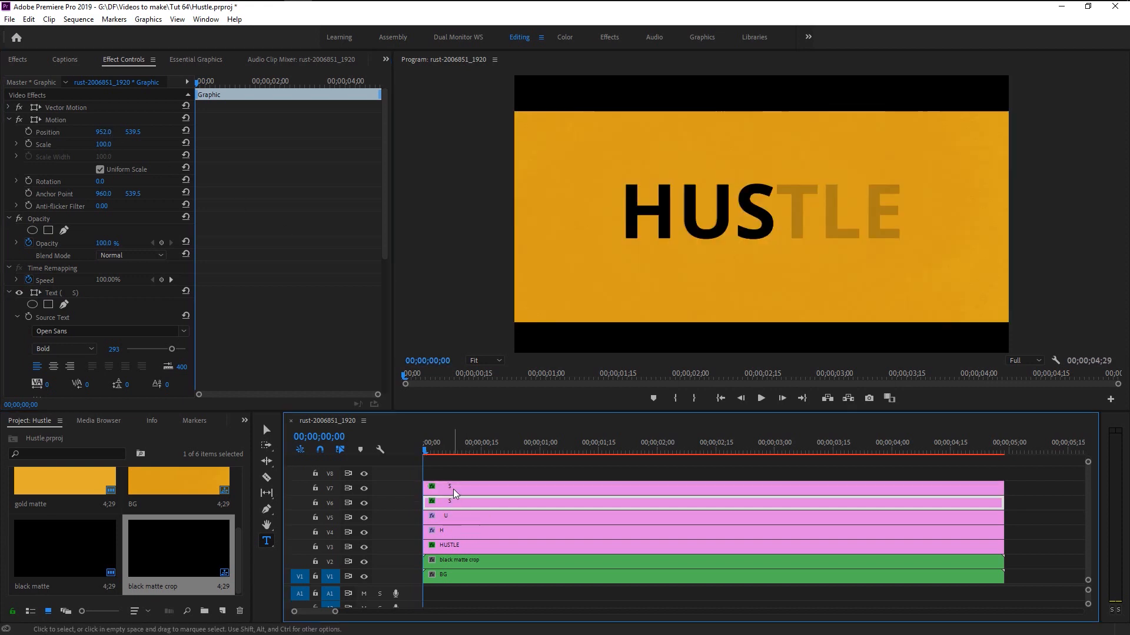
{"action": "left_click", "coordinate": [764, 218]}
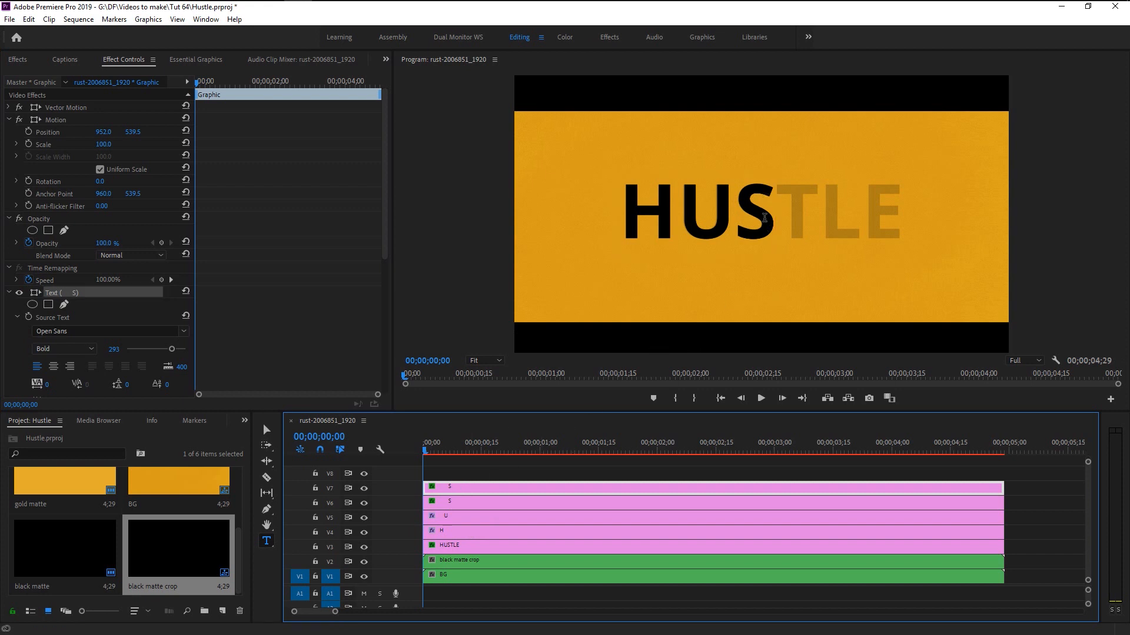
{"action": "key", "text": "BackSpace"}
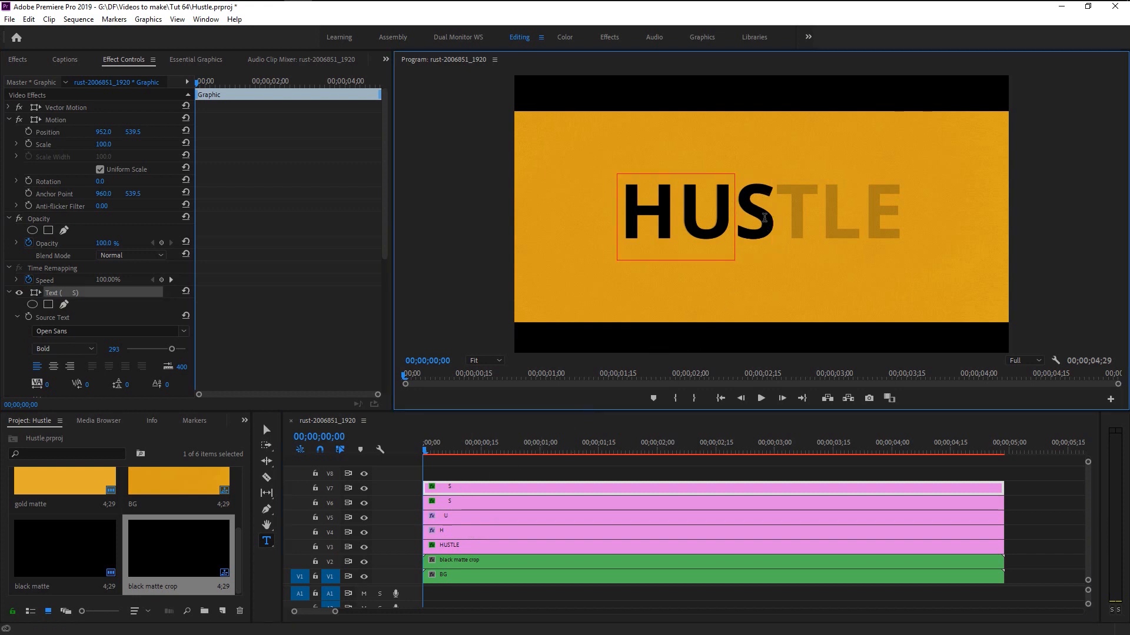
{"action": "type", "text": "$"}
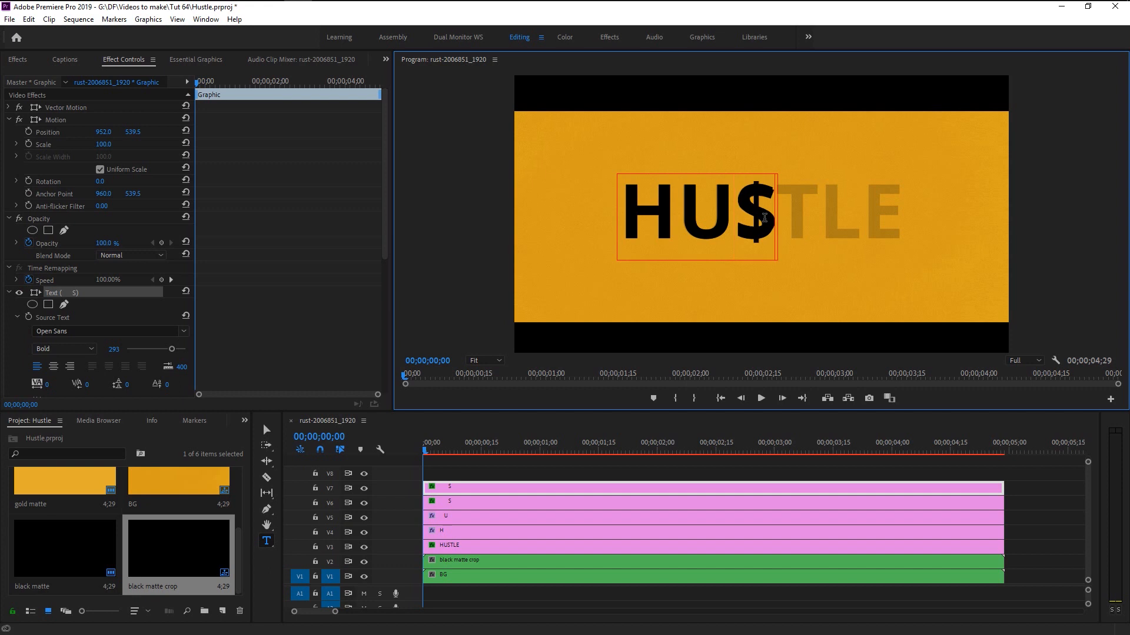
{"action": "left_click", "coordinate": [464, 502]}
{"action": "left_click", "coordinate": [460, 491]}
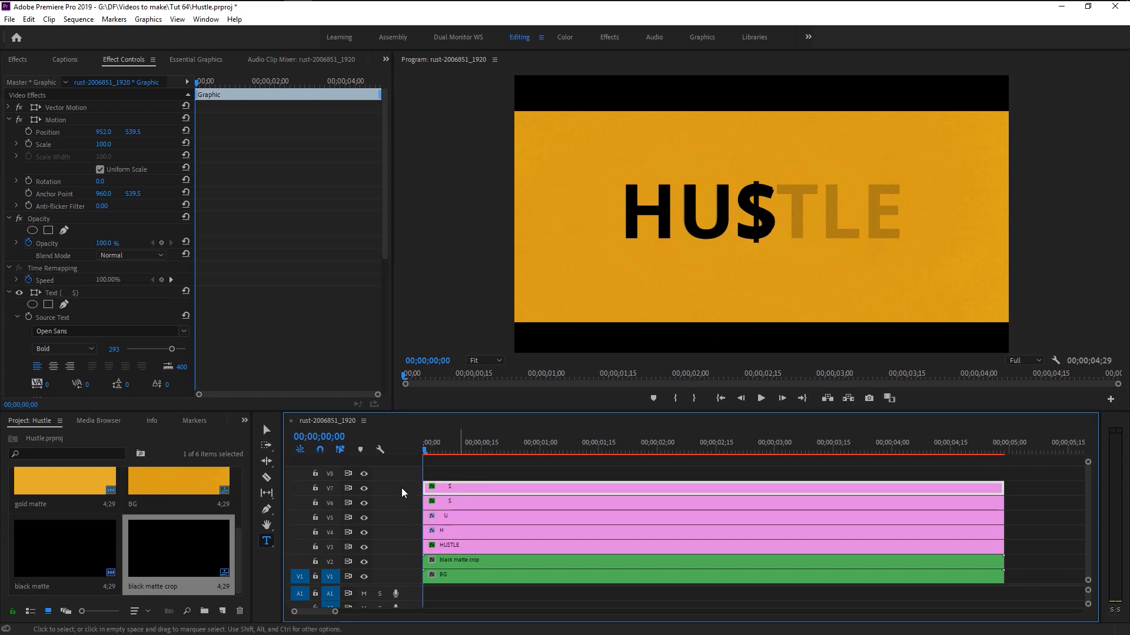
{"action": "left_click", "coordinate": [365, 502]}
{"action": "left_click", "coordinate": [365, 503]}
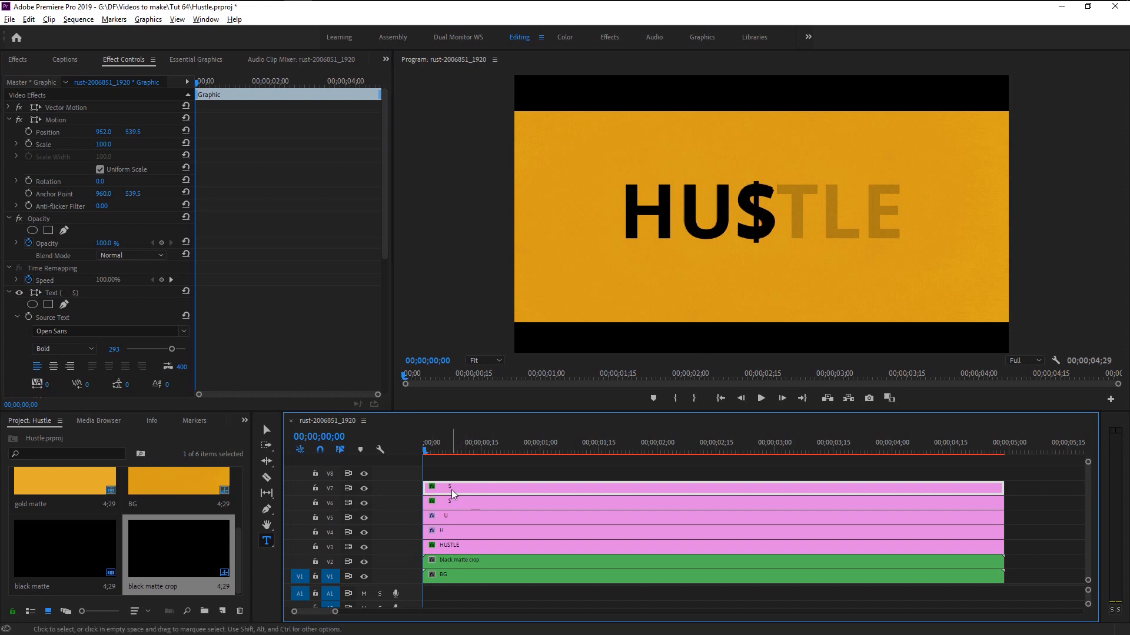
Duplicate the $ title onto V8, change its text to "T" spaced over the faded T, and set its horizontal position to 954.
{"action": "left_click_drag", "start_coordinate": [450, 489], "coordinate": [476, 475]}
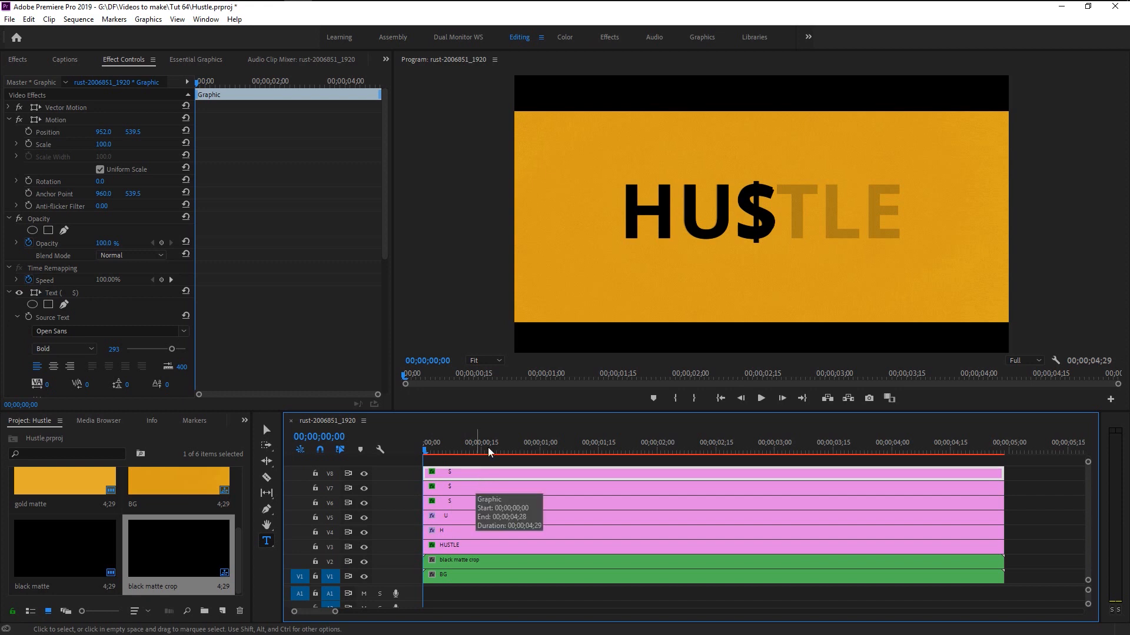
{"action": "left_click", "coordinate": [770, 229]}
{"action": "double_click", "coordinate": [769, 229]}
{"action": "type", "text": "T"}
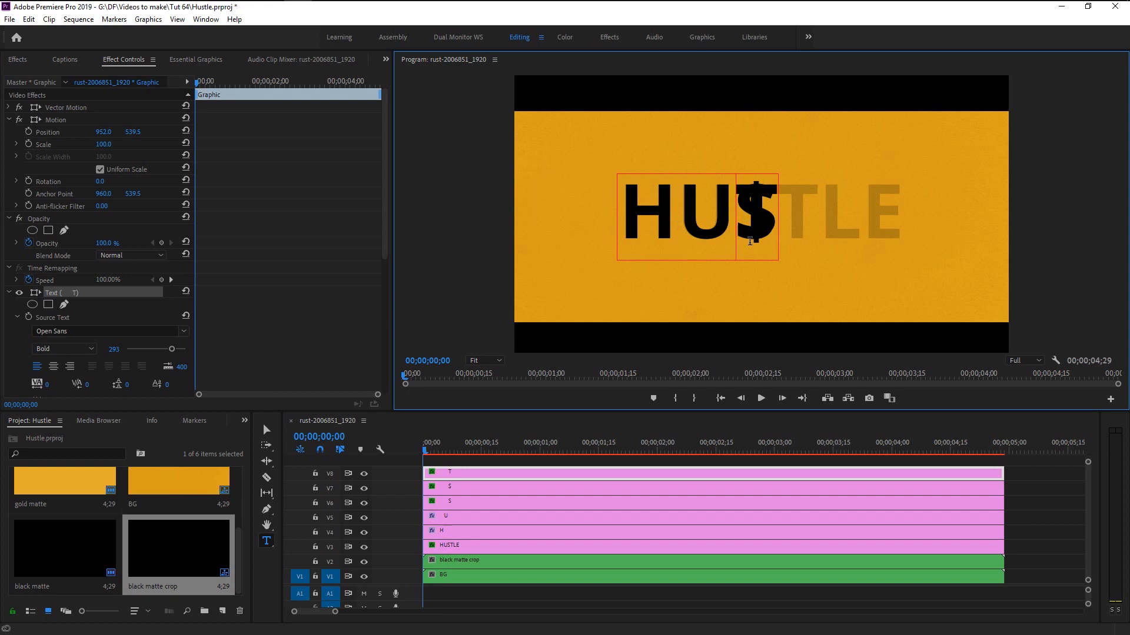
{"action": "left_click", "coordinate": [482, 478]}
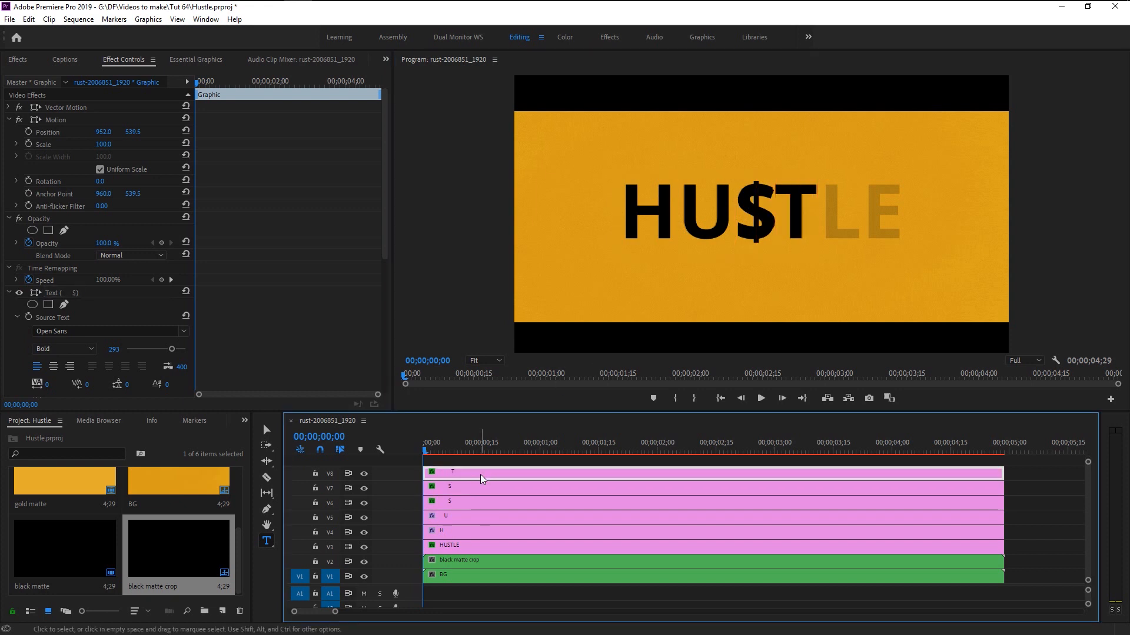
{"action": "left_click_drag", "start_coordinate": [104, 131], "coordinate": [107, 132]}
Duplicate the T title onto V9, change its text to "L" spaced over the faded L, and set its horizontal position to 973.
{"action": "scroll", "coordinate": [395, 513], "scroll_direction": "down", "scroll_amount": 5}
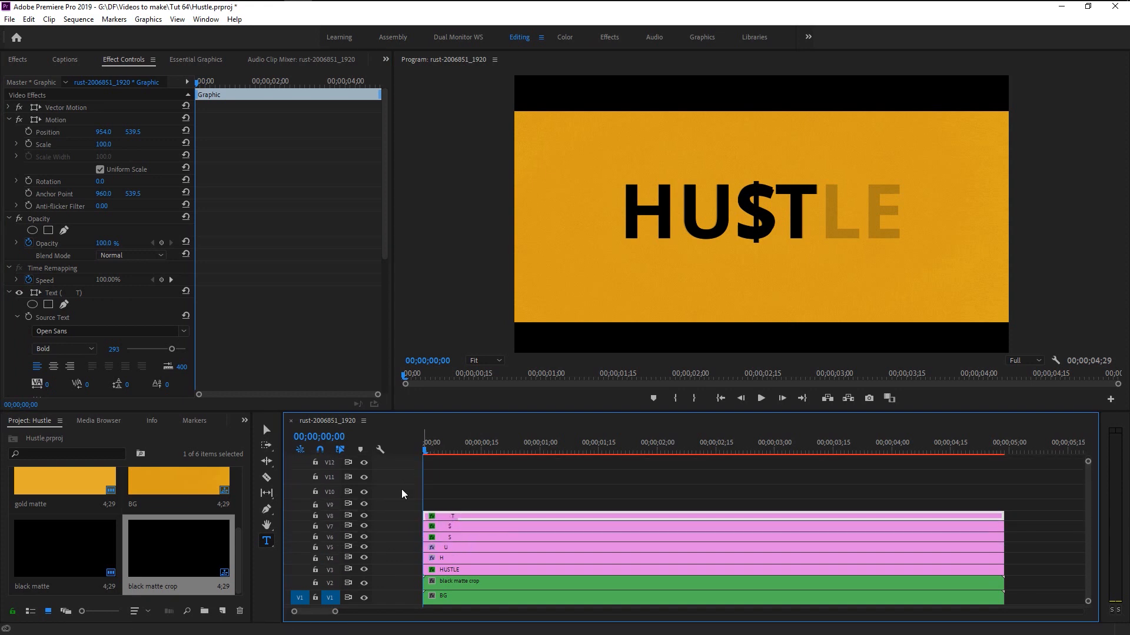
{"action": "left_click", "coordinate": [460, 504]}
{"action": "left_click", "coordinate": [454, 516]}
{"action": "left_click_drag", "start_coordinate": [454, 516], "coordinate": [464, 507], "text": "alt"}
{"action": "left_click", "coordinate": [809, 207]}
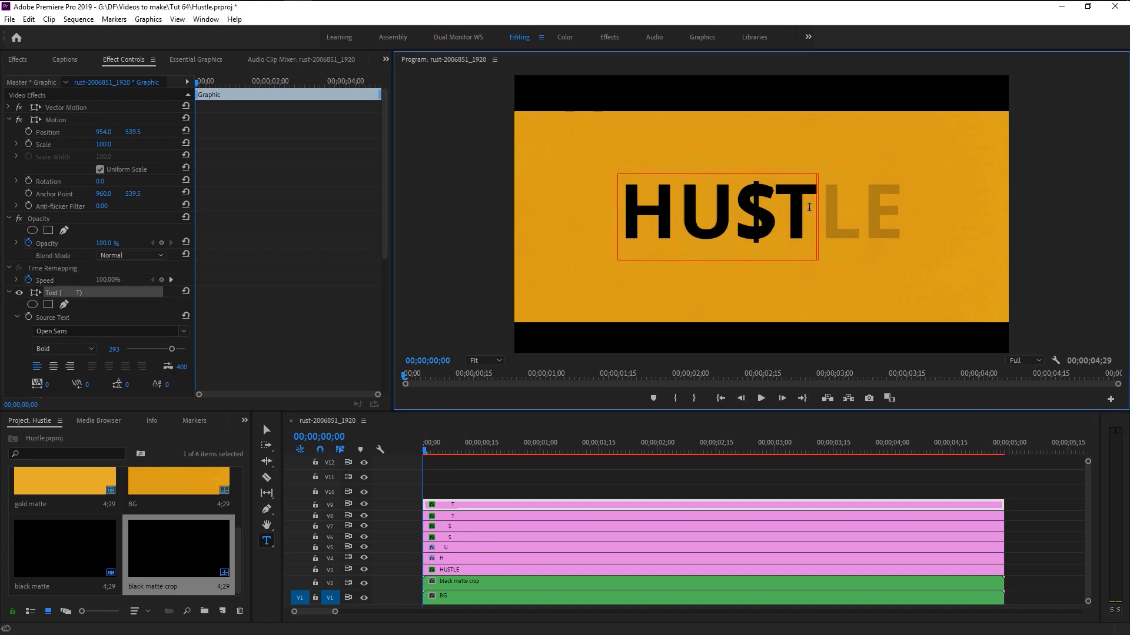
{"action": "type", "text": "L"}
{"action": "left_click", "coordinate": [778, 200]}
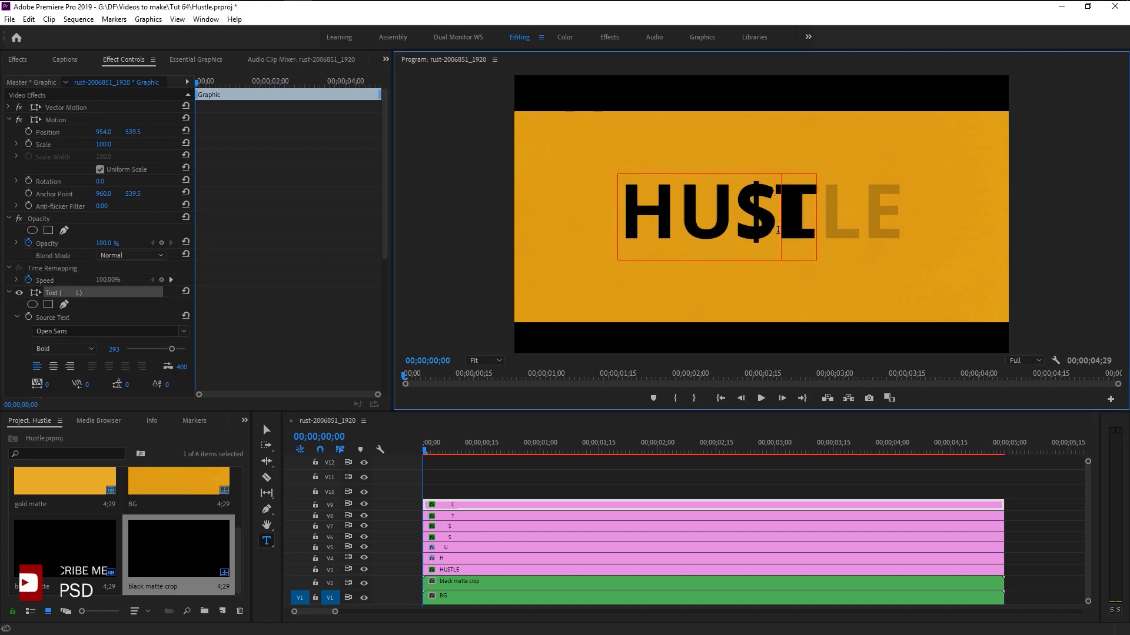
{"action": "key", "text": "BackSpace"}
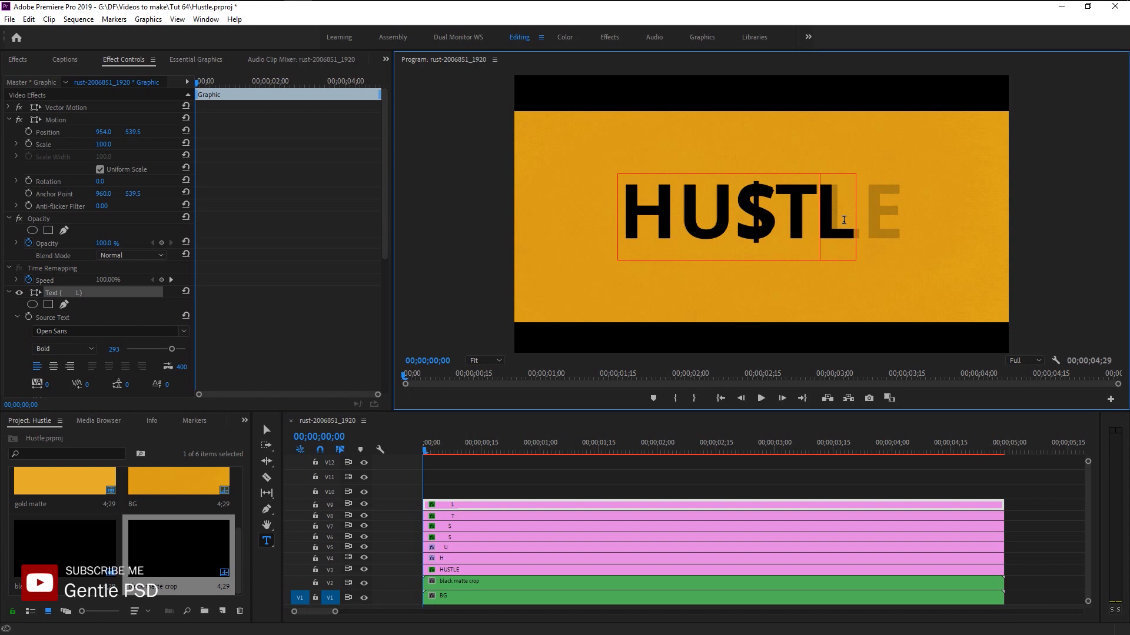
{"action": "left_click", "coordinate": [363, 433]}
{"action": "left_click_drag", "start_coordinate": [104, 132], "coordinate": [115, 132]}
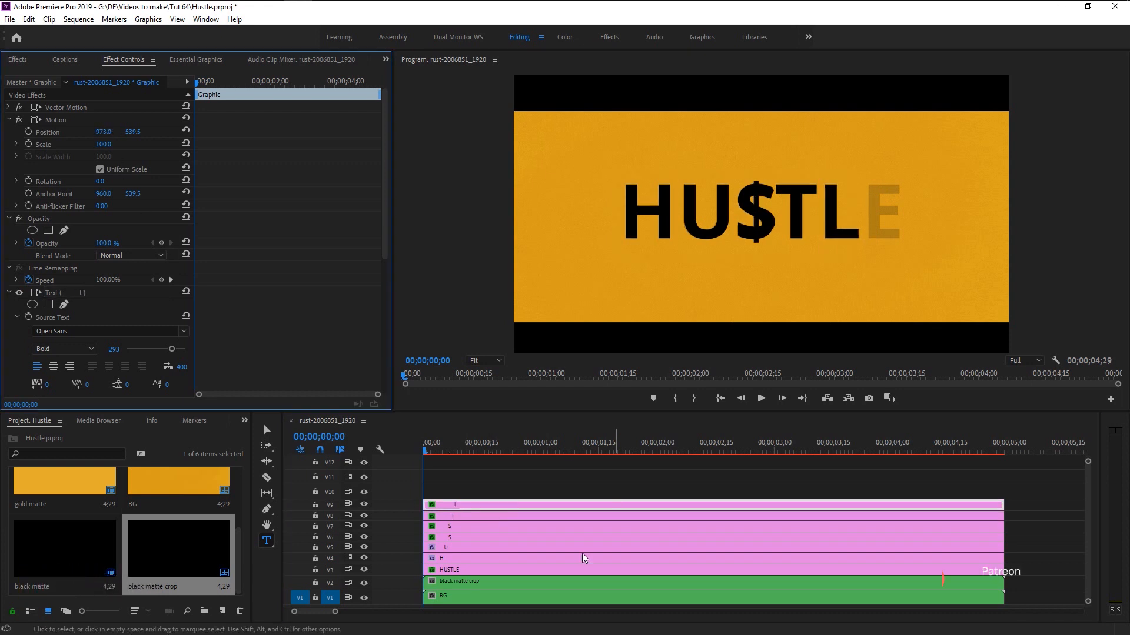
Duplicate the L title onto V10, change its text to "E" spaced over the faded E, and set its horizontal position to 986.
{"action": "left_click_drag", "start_coordinate": [445, 503], "coordinate": [451, 491]}
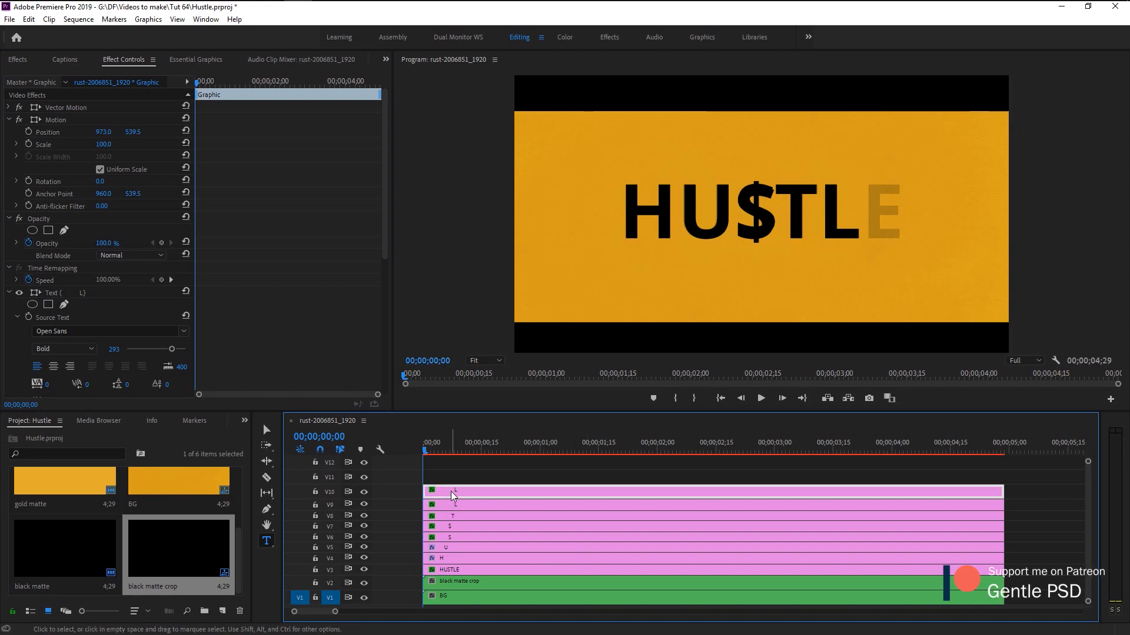
{"action": "double_click", "coordinate": [826, 214]}
{"action": "type", "text": "E"}
{"action": "left_click", "coordinate": [827, 213]}
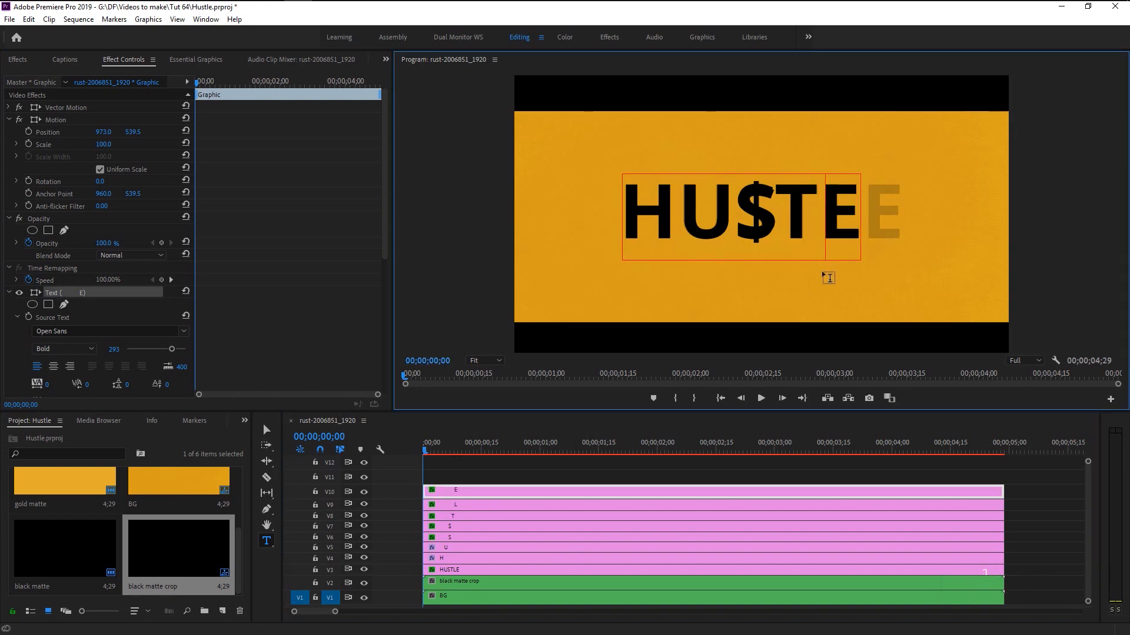
{"action": "key", "text": "BackSpace"}
{"action": "left_click", "coordinate": [493, 509]}
{"action": "left_click", "coordinate": [488, 492]}
{"action": "left_click_drag", "start_coordinate": [104, 131], "coordinate": [112, 132]}
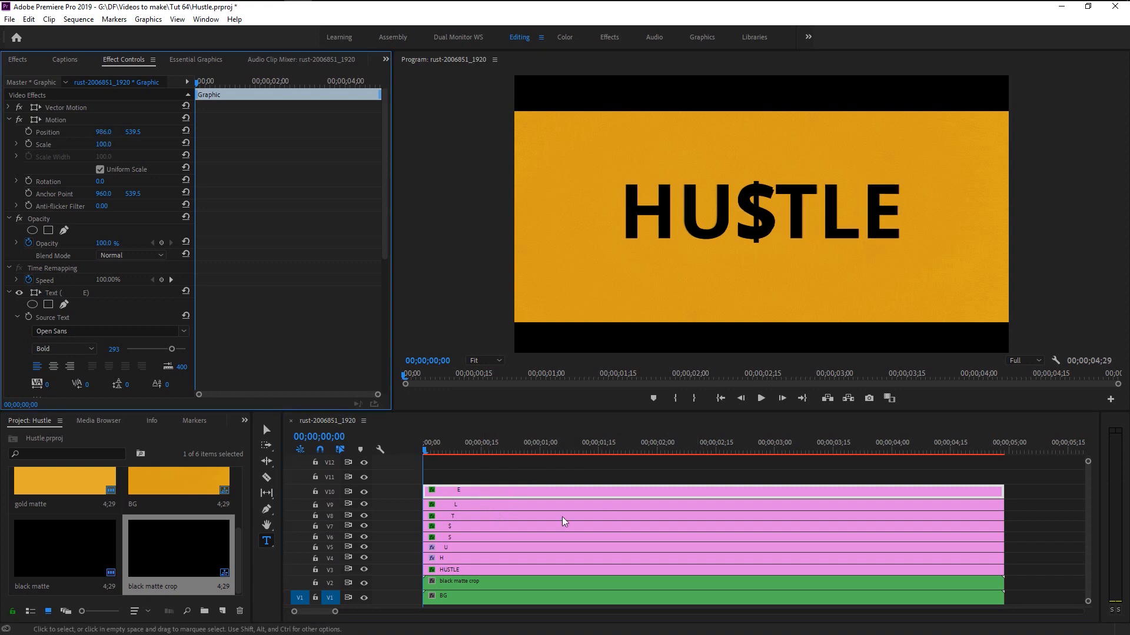
Delete the faded HUSTLE title from V3 and move all the letter titles down one track.
{"action": "left_click", "coordinate": [468, 526]}
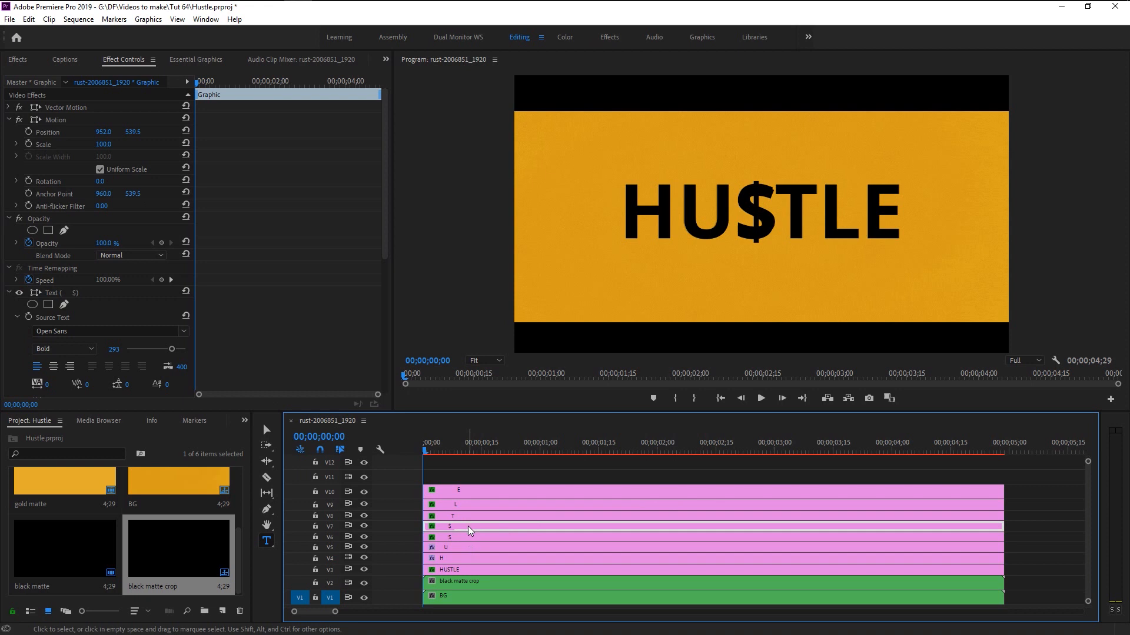
{"action": "left_click", "coordinate": [468, 536]}
{"action": "left_click", "coordinate": [470, 557]}
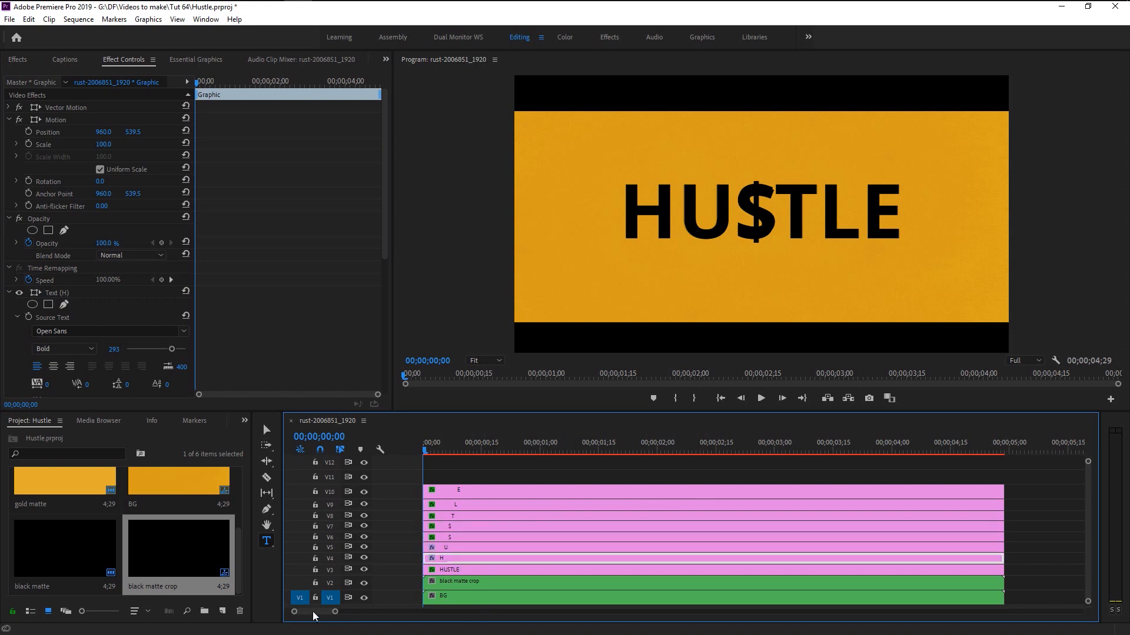
{"action": "key", "text": "="}
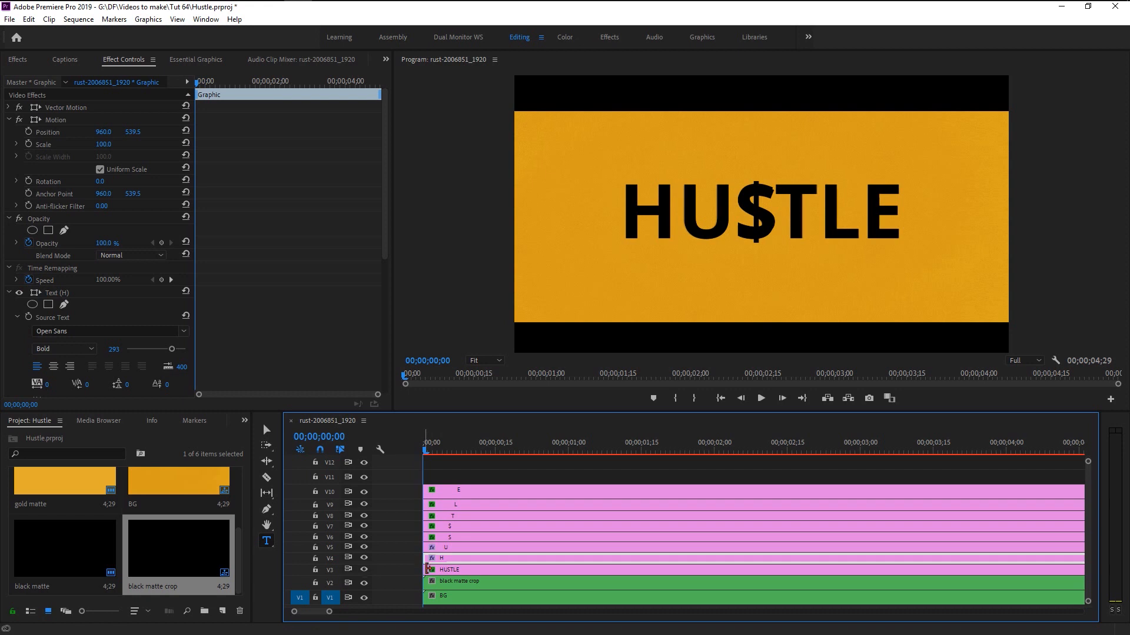
{"action": "left_click", "coordinate": [450, 570]}
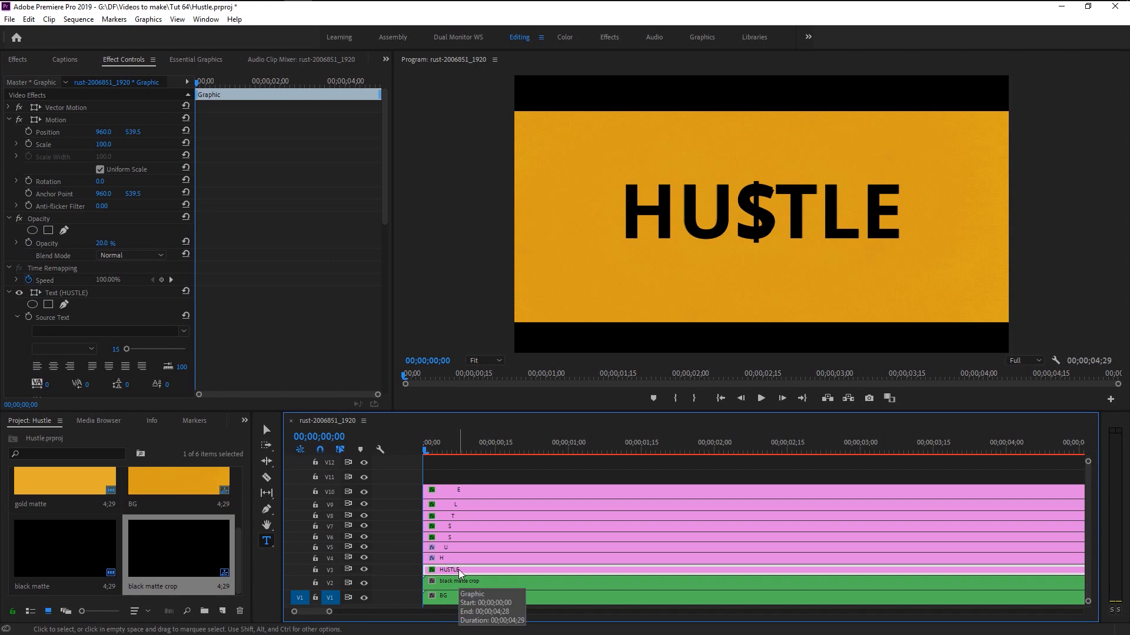
{"action": "key", "text": "Delete"}
{"action": "left_click_drag", "start_coordinate": [476, 478], "coordinate": [480, 563]}
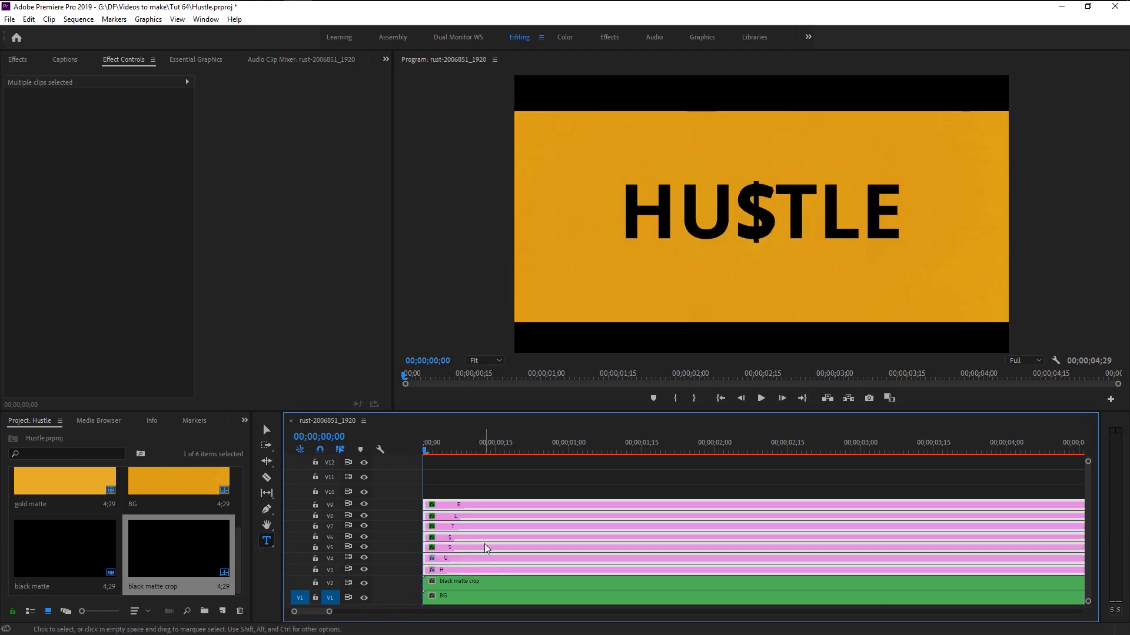
{"action": "left_click", "coordinate": [485, 490]}
Keyframe the H title's Position at the start of the sequence with a vertical value of 1080.5.
{"action": "left_click", "coordinate": [448, 571]}
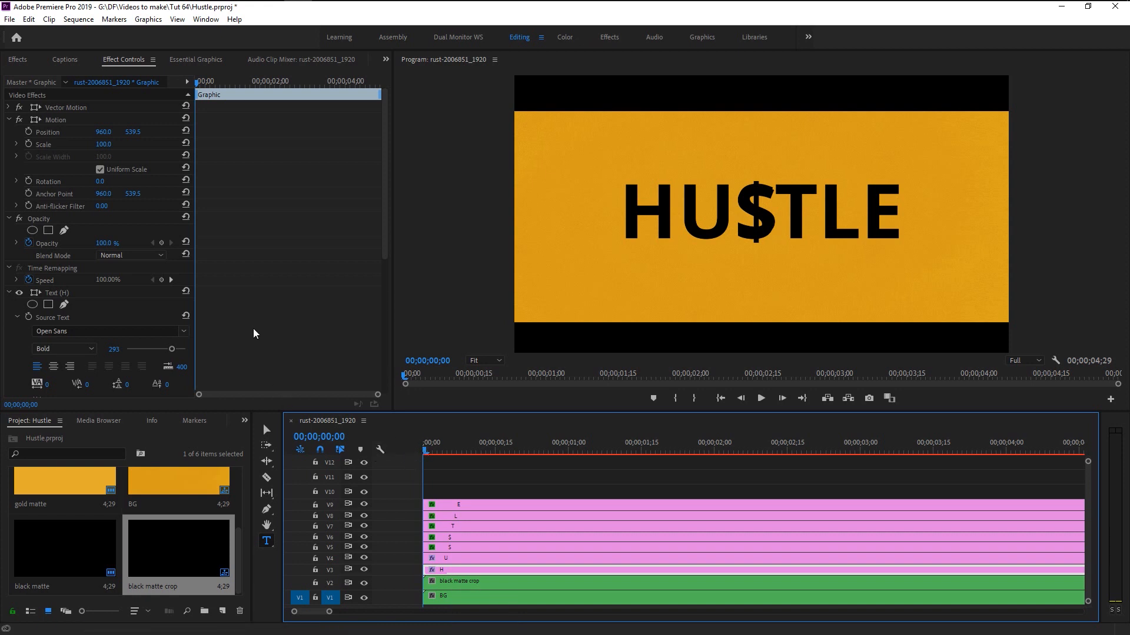
{"action": "left_click", "coordinate": [29, 130]}
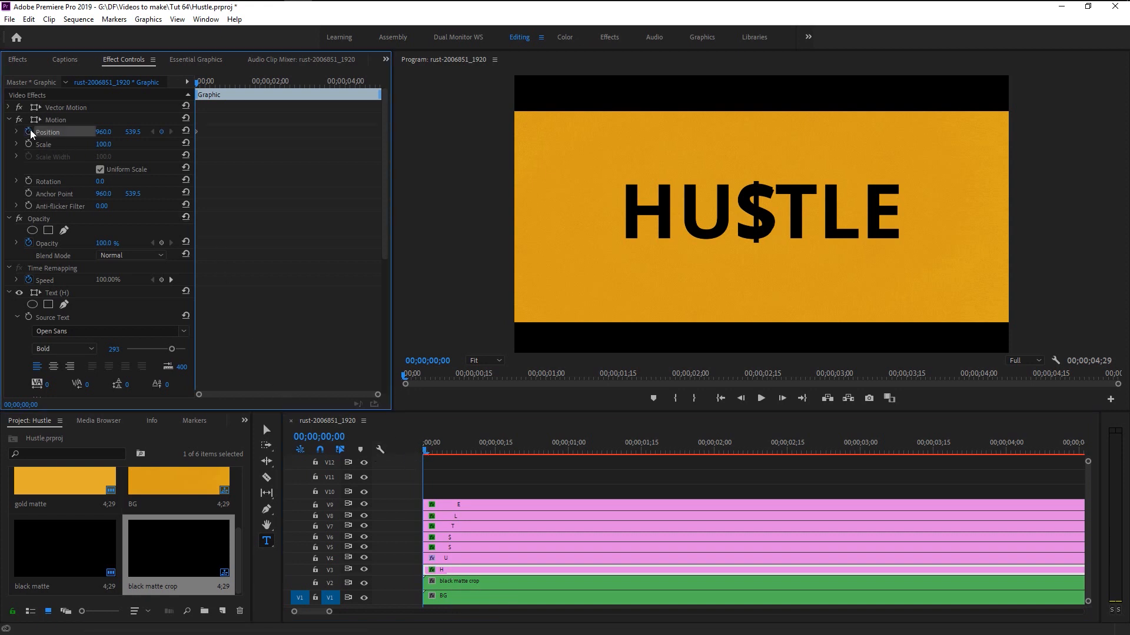
{"action": "left_click_drag", "start_coordinate": [132, 131], "coordinate": [447, 131]}
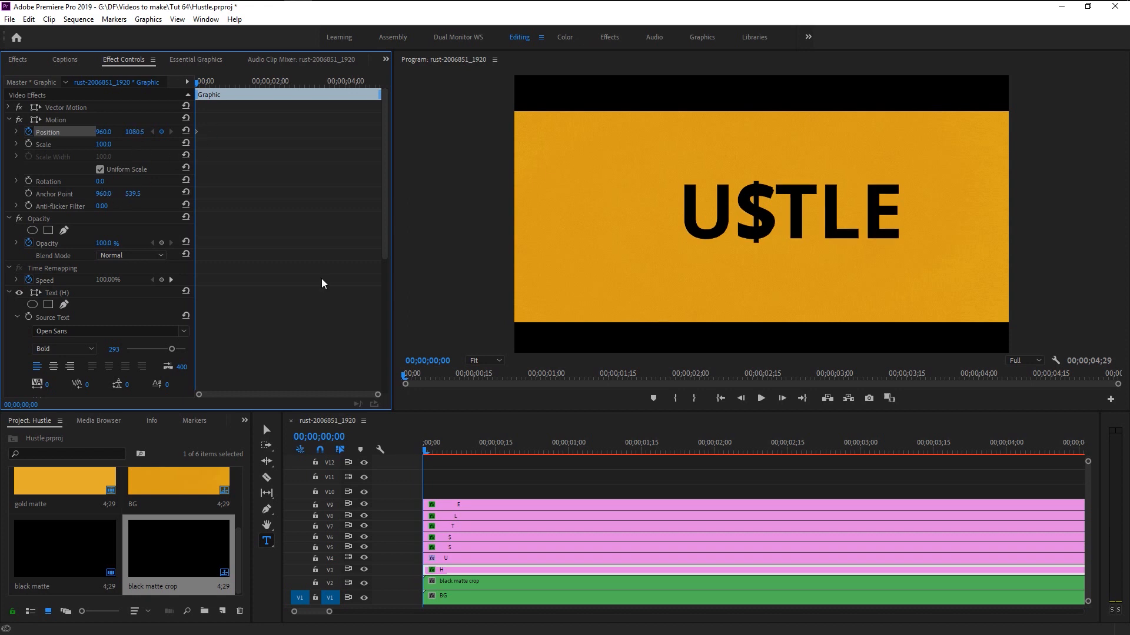
Reset the H title's Position to 960, 539.5 at 00;00;01;05 as a second keyframe and play back the animation from the start.
{"action": "scroll", "coordinate": [475, 479], "scroll_direction": "up", "scroll_amount": 2}
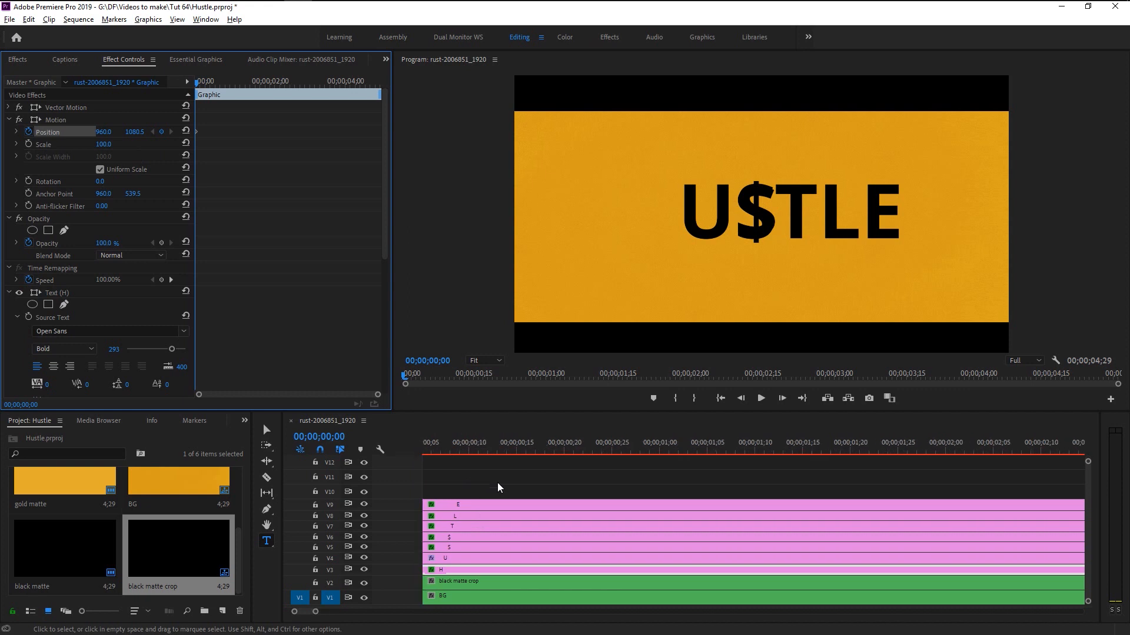
{"action": "key", "text": "alt"}
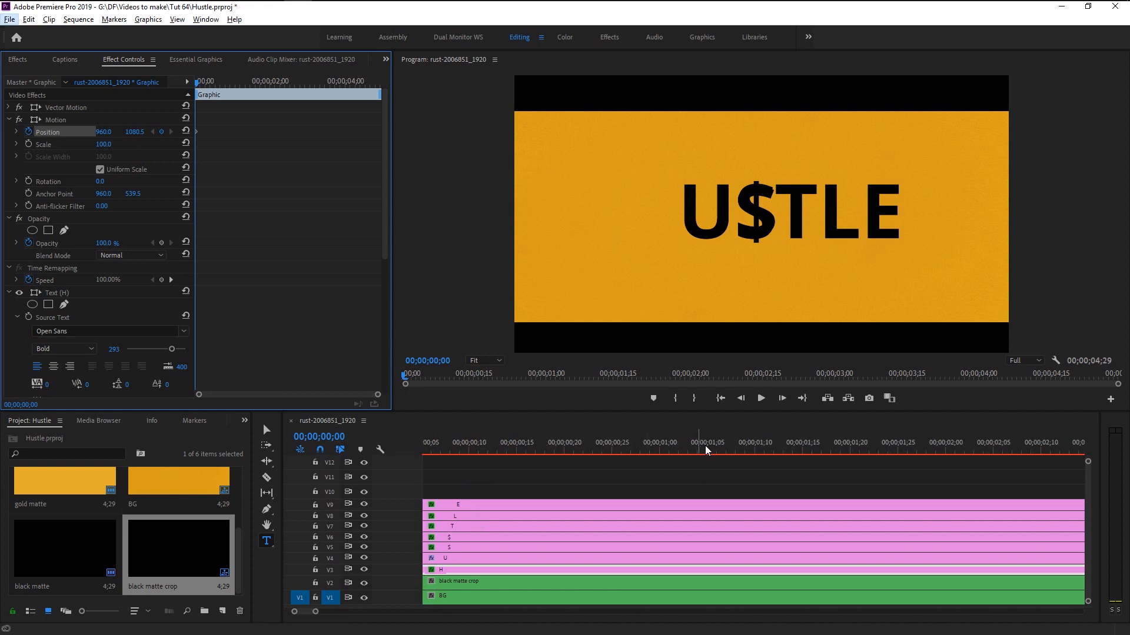
{"action": "left_click", "coordinate": [708, 450]}
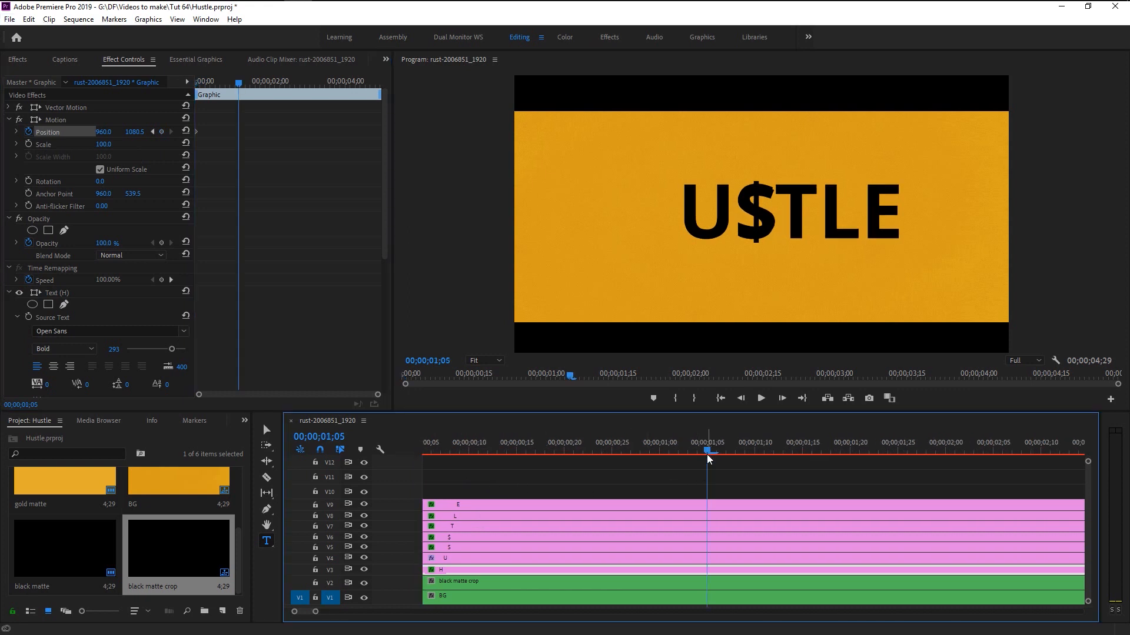
{"action": "scroll", "coordinate": [695, 483], "scroll_direction": "down", "scroll_amount": 3}
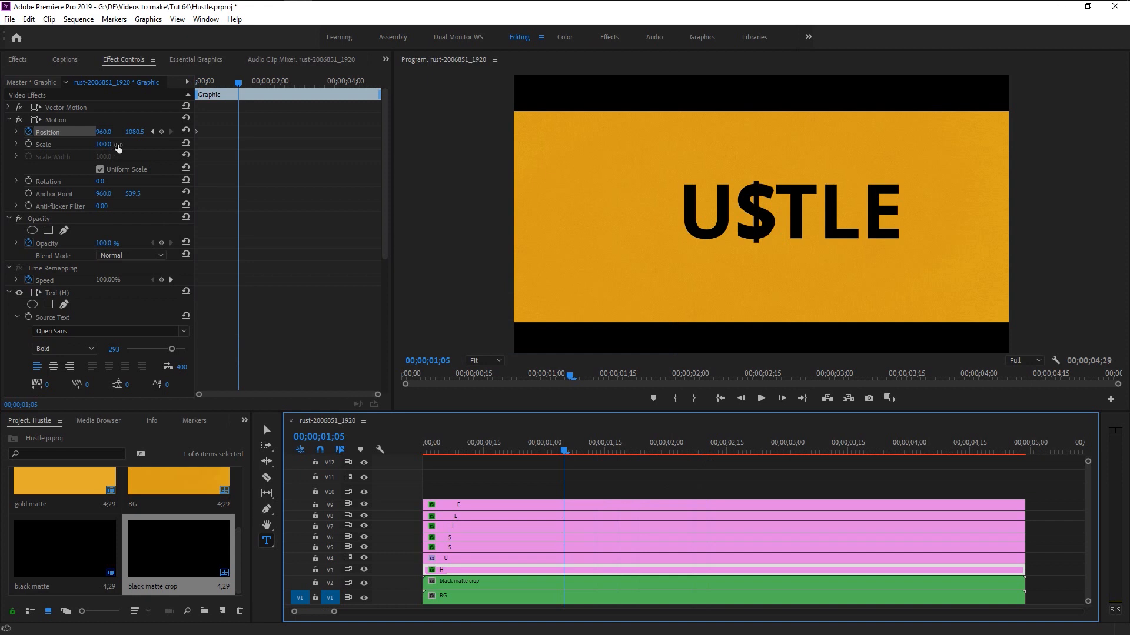
{"action": "left_click", "coordinate": [185, 136]}
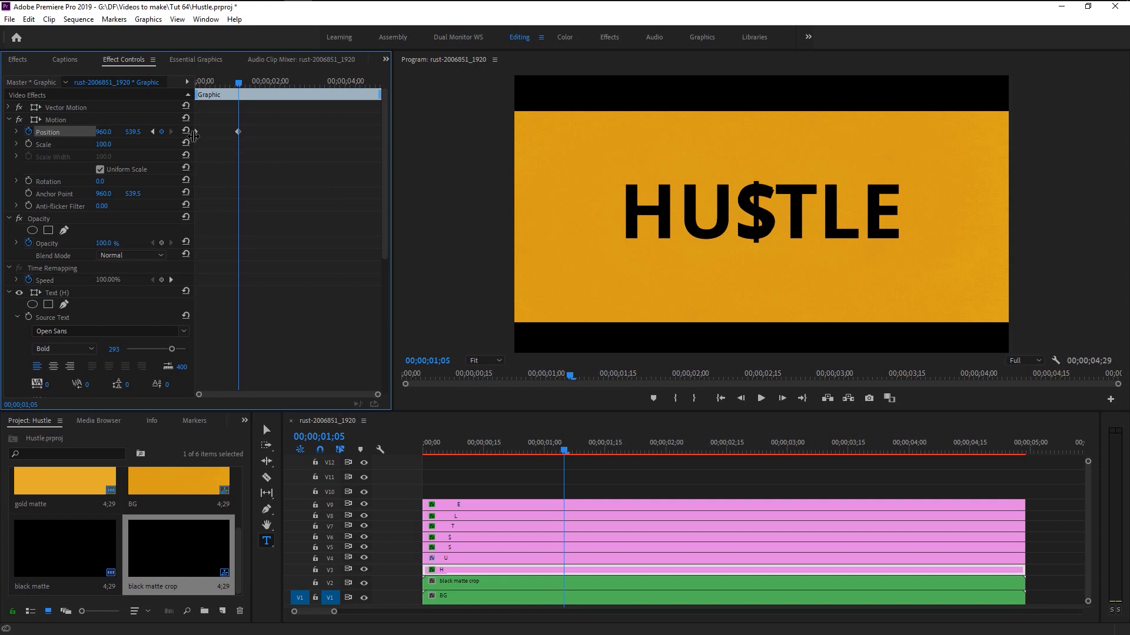
{"action": "key", "text": "Home"}
{"action": "key", "text": "space"}
{"action": "key", "text": "space"}
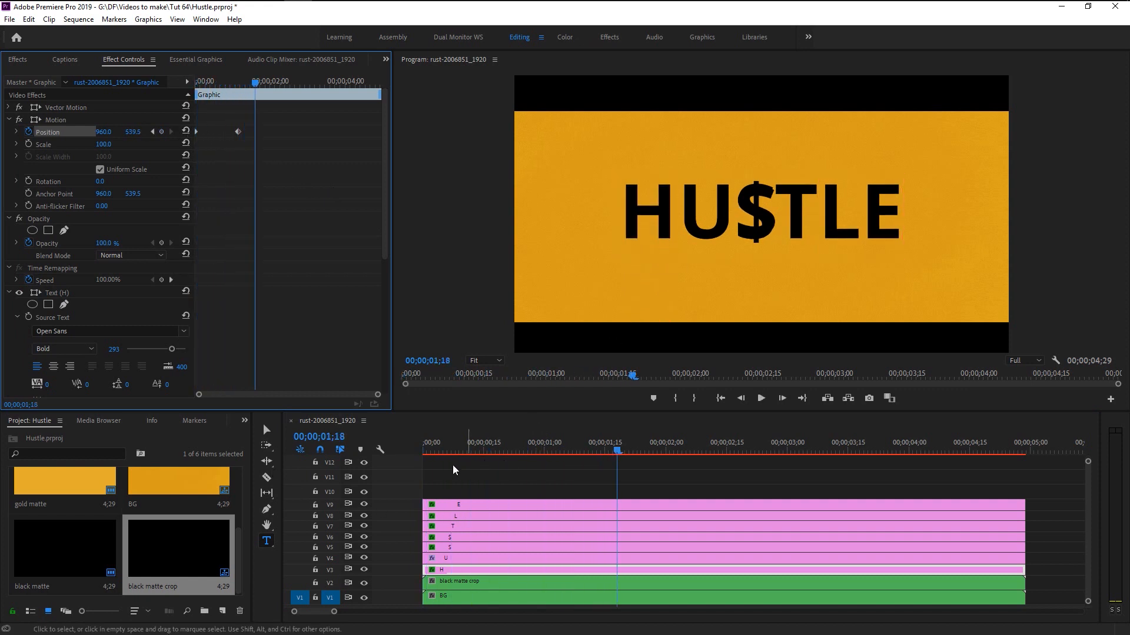
Play back the H title's animation again from the start of the sequence.
{"action": "left_click", "coordinate": [406, 454]}
{"action": "key", "text": "Home"}
{"action": "key", "text": "space"}
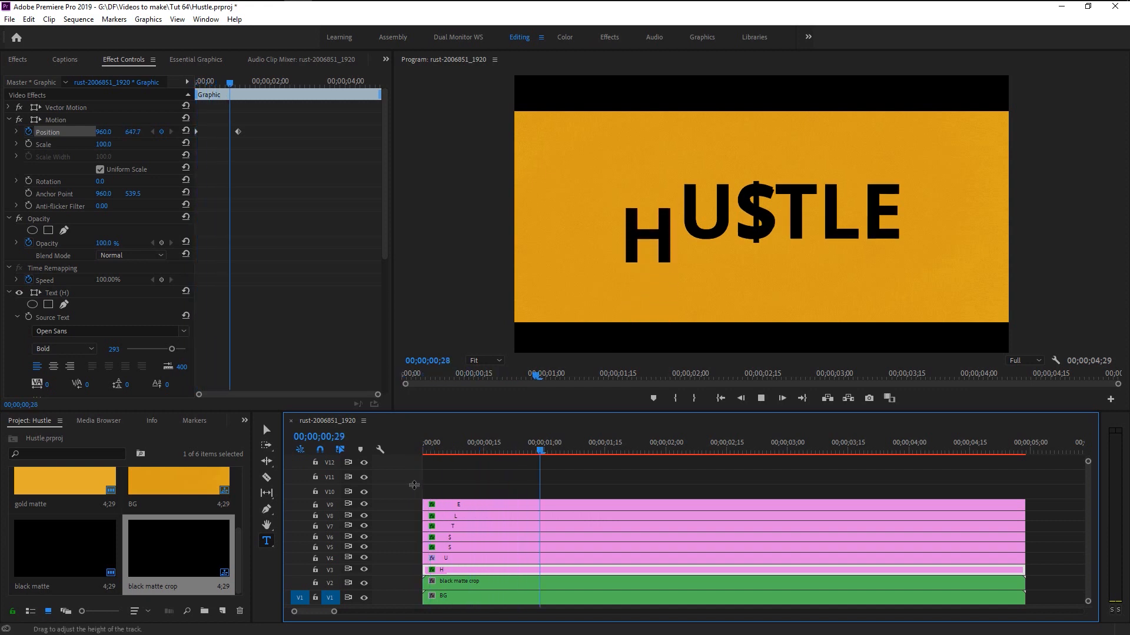
{"action": "key", "text": "space"}
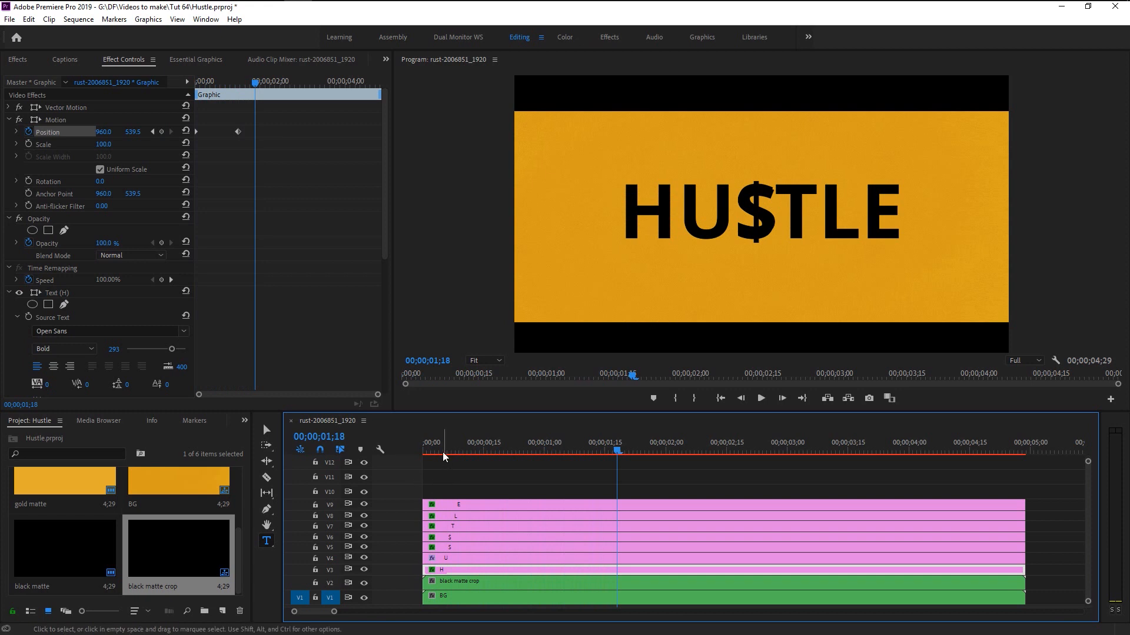
Keyframe the U title's Position at the start of the sequence with a vertical value of 33.5.
{"action": "left_click", "coordinate": [426, 453]}
{"action": "left_click", "coordinate": [444, 557]}
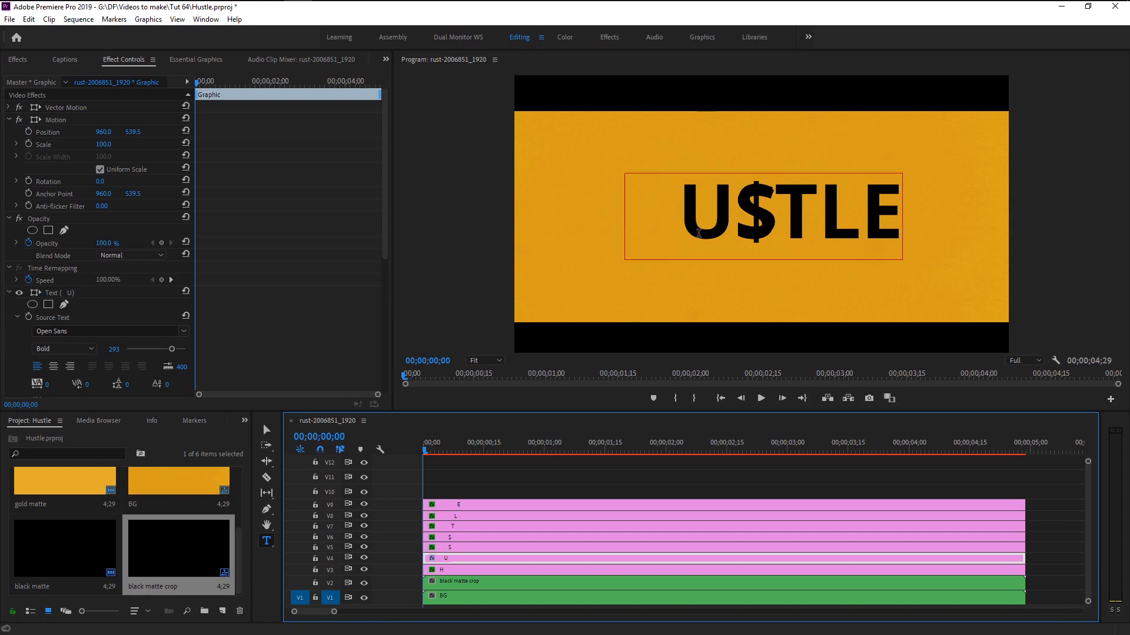
{"action": "left_click", "coordinate": [29, 132]}
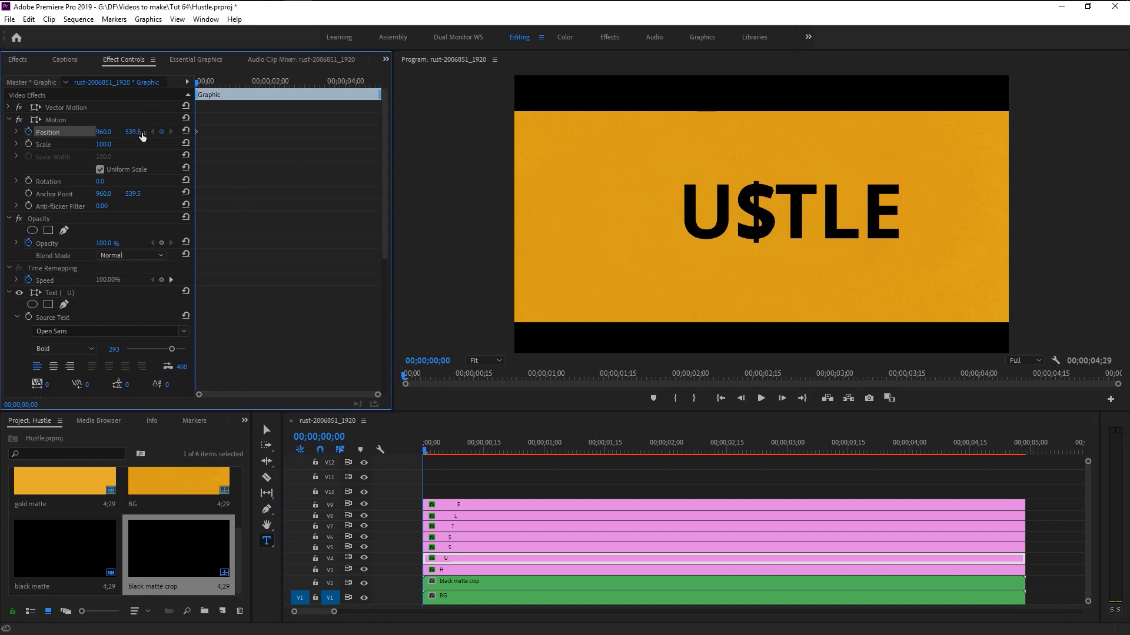
{"action": "left_click_drag", "start_coordinate": [133, 132], "coordinate": [1, 132]}
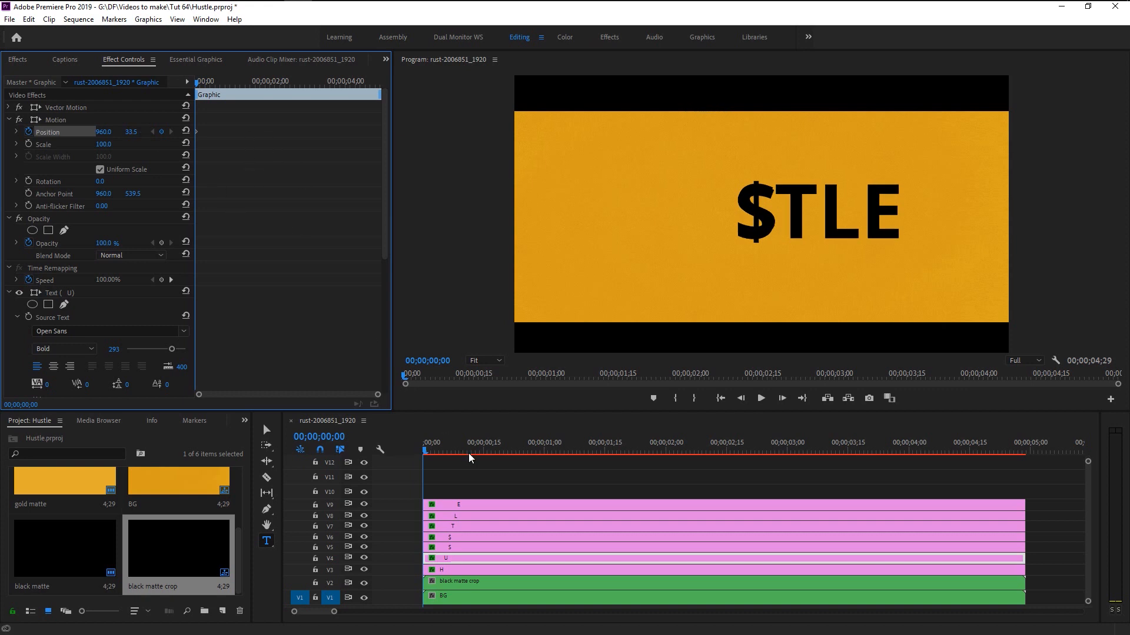
Reset the U title's Position at 00;00;01;05 as a second keyframe and play back both letters' animation from the start.
{"action": "scroll", "coordinate": [558, 458], "scroll_direction": "up", "scroll_amount": 3}
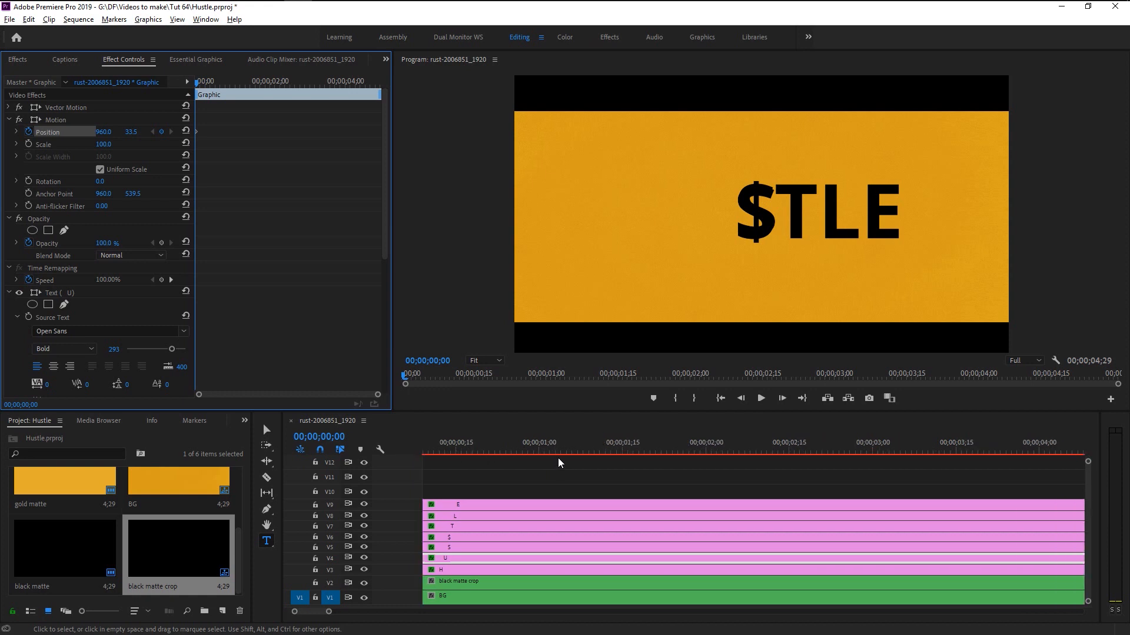
{"action": "scroll", "coordinate": [557, 458], "scroll_direction": "up", "scroll_amount": 3}
{"action": "left_click", "coordinate": [575, 449]}
{"action": "scroll", "coordinate": [577, 453], "scroll_direction": "down", "scroll_amount": 3}
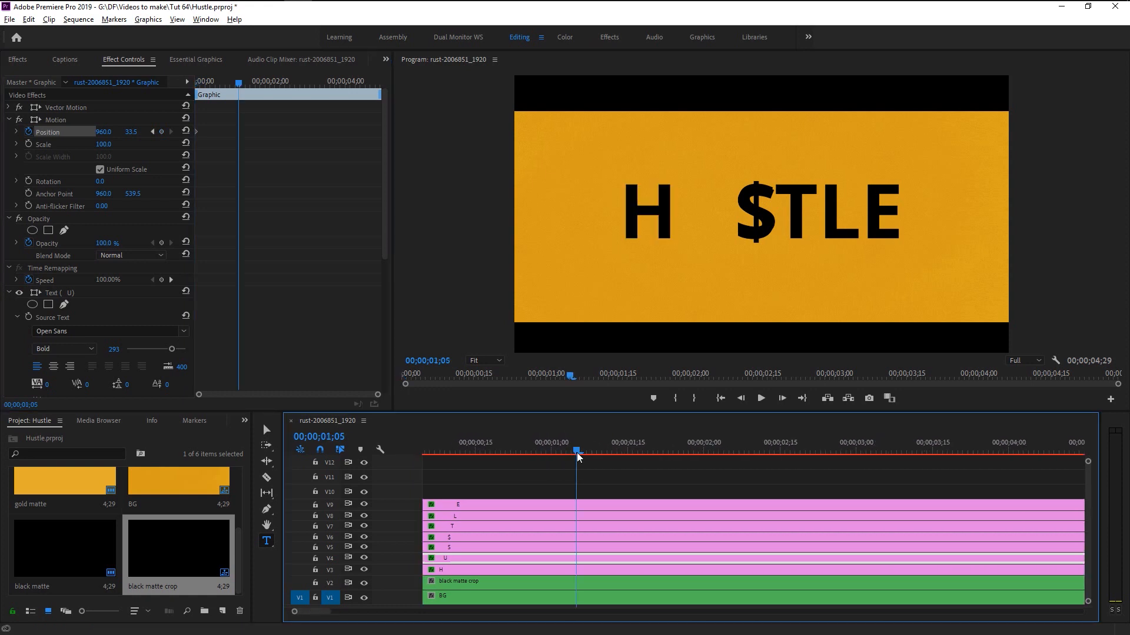
{"action": "scroll", "coordinate": [577, 453], "scroll_direction": "down", "scroll_amount": 2}
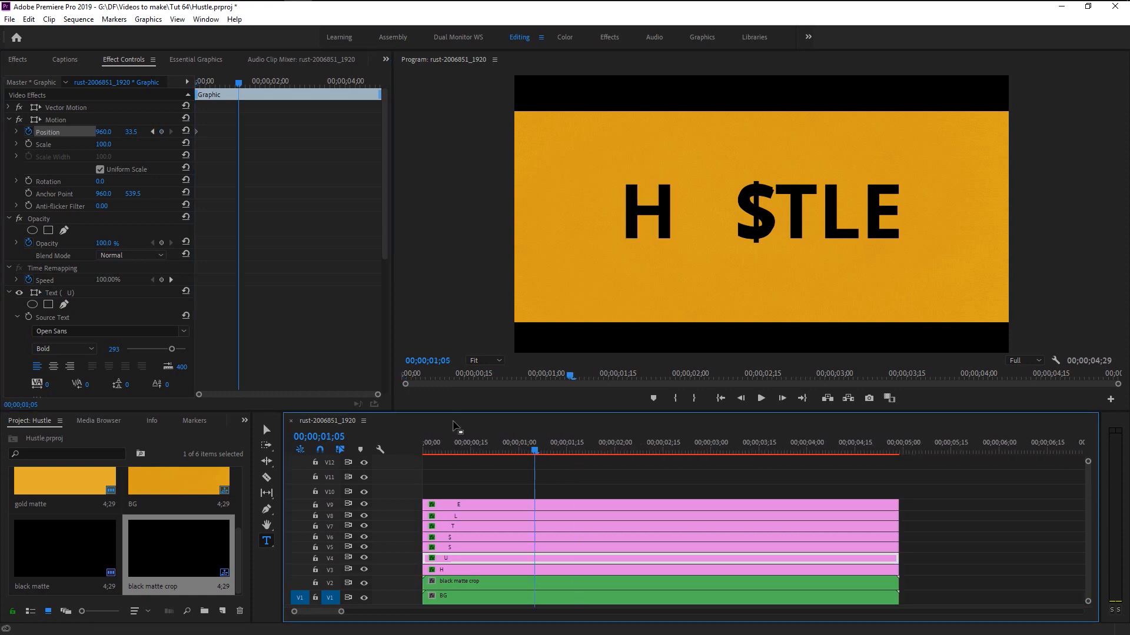
{"action": "left_click", "coordinate": [184, 131]}
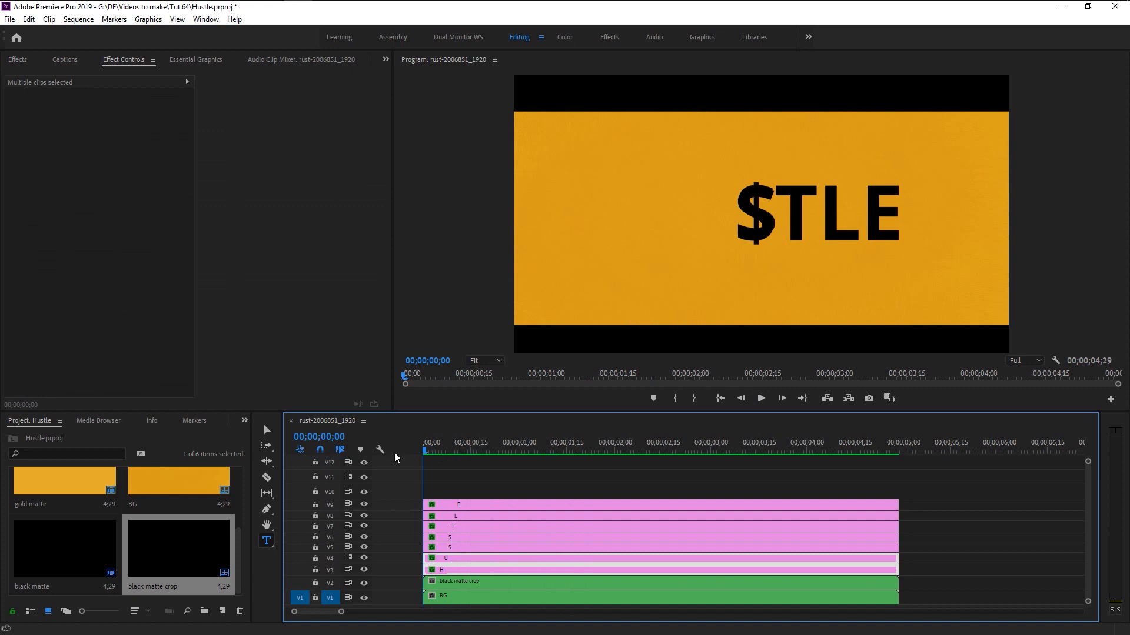
{"action": "left_click", "coordinate": [764, 395]}
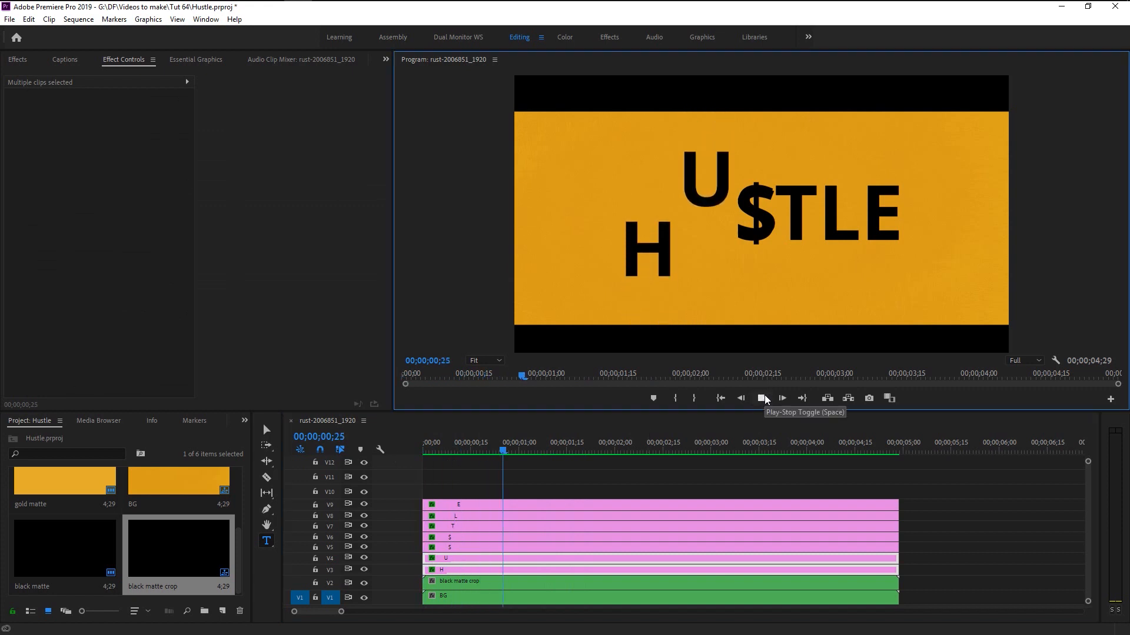
{"action": "left_click", "coordinate": [765, 396]}
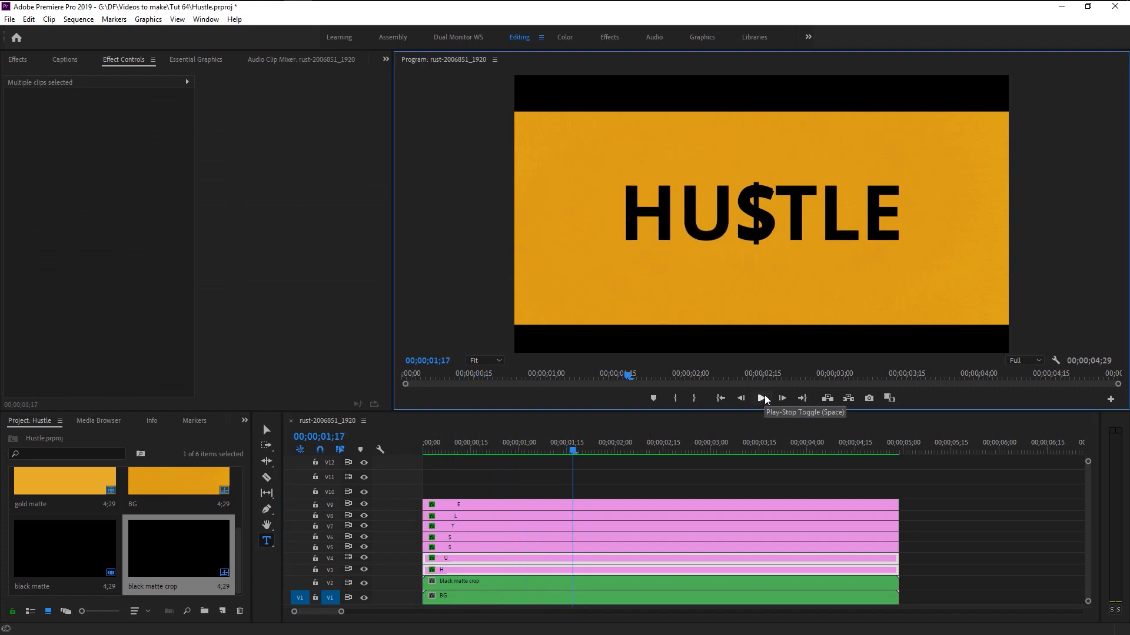
Return to the start of the sequence, hide the $ title's track V6, and select the S title on V5.
{"action": "left_click", "coordinate": [468, 548]}
{"action": "left_click", "coordinate": [422, 448]}
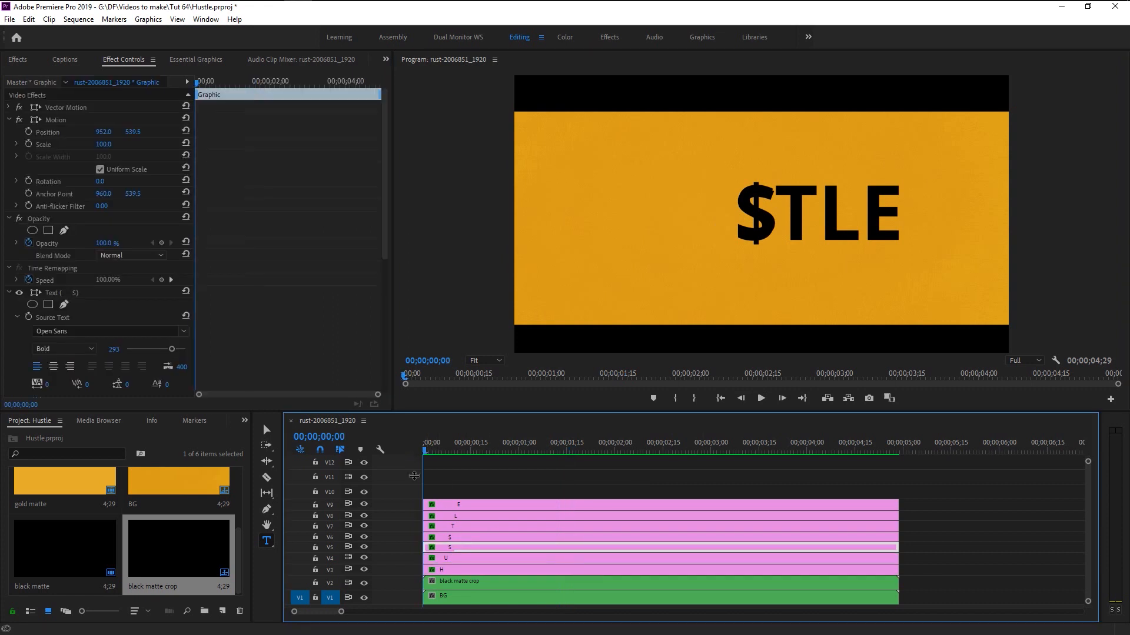
{"action": "left_click", "coordinate": [436, 536]}
{"action": "left_click", "coordinate": [363, 537]}
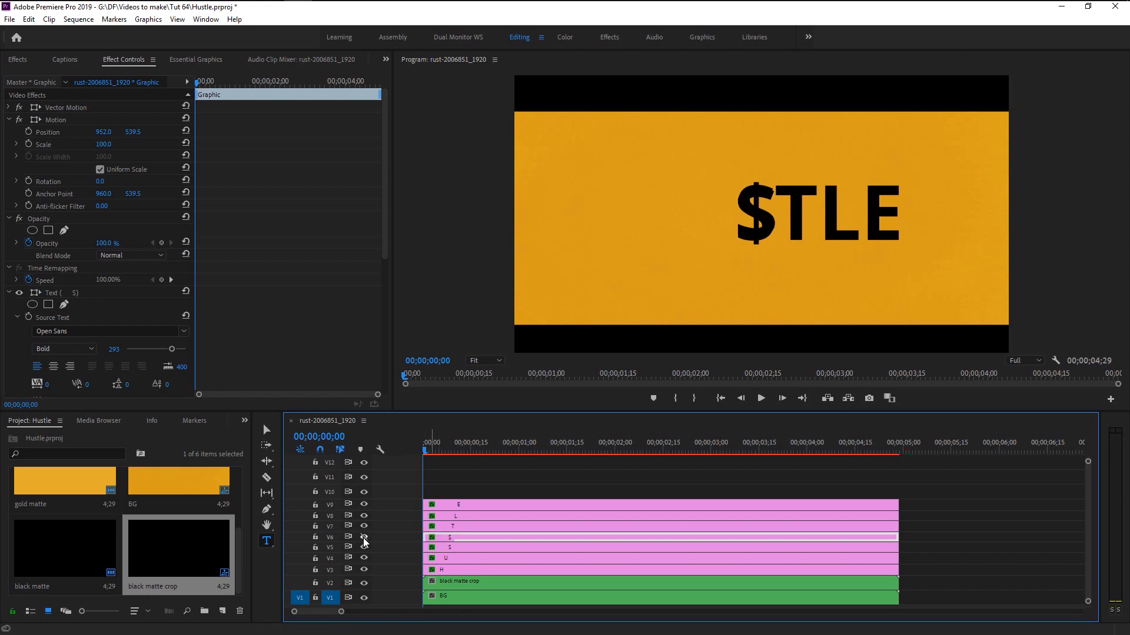
{"action": "left_click", "coordinate": [453, 546]}
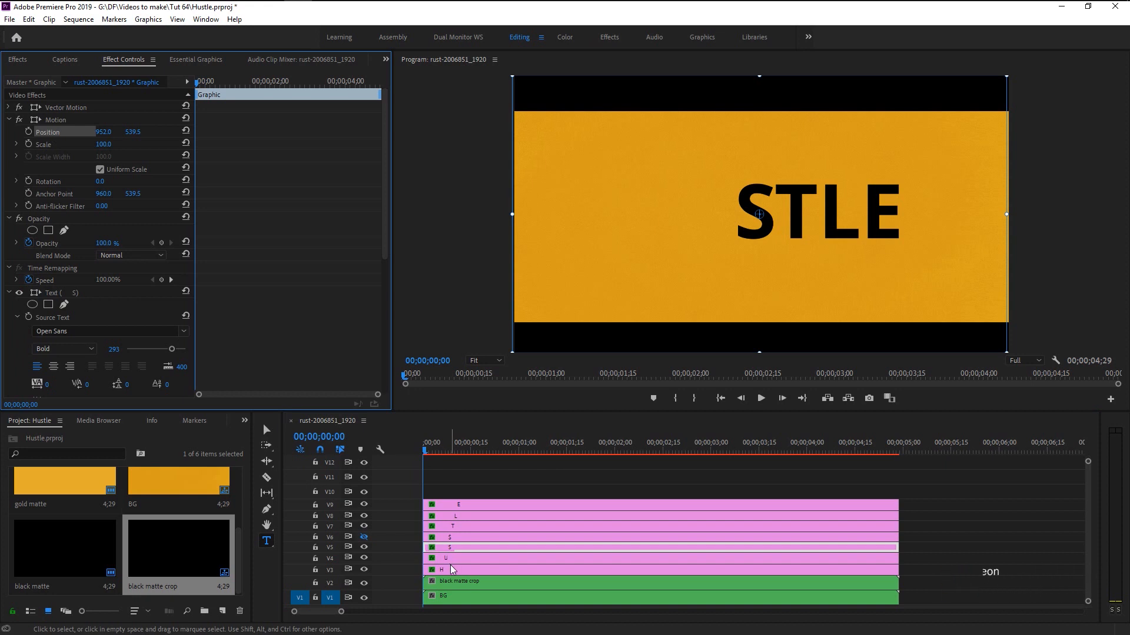
Copy the H title's two Position keyframes and paste them onto the S title on V5 at the sequence start.
{"action": "left_click", "coordinate": [452, 566]}
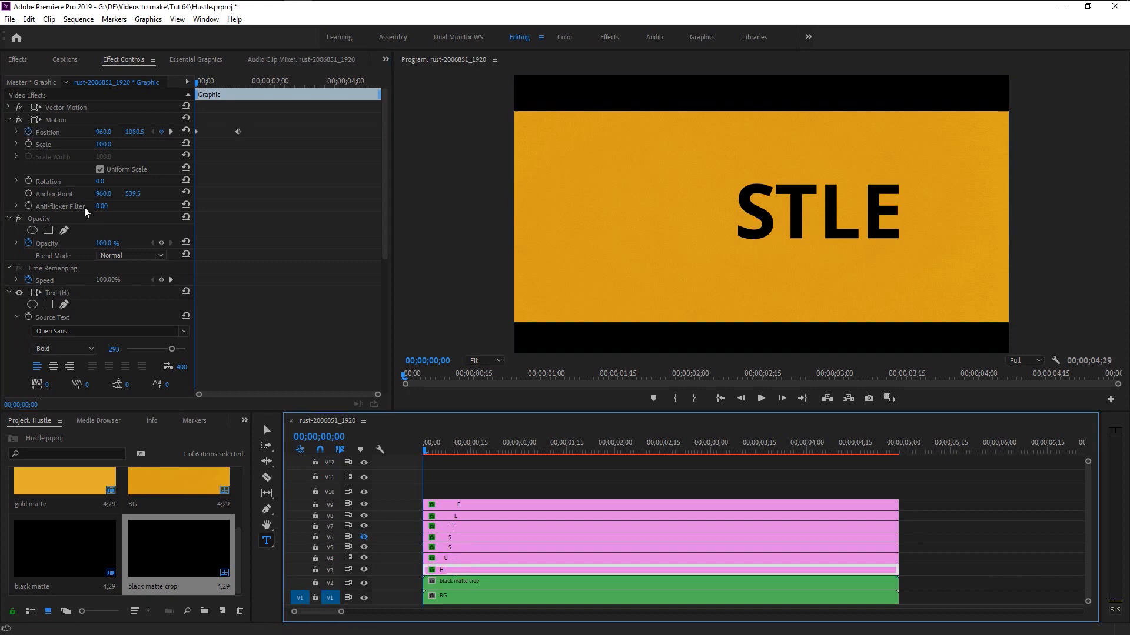
{"action": "left_click", "coordinate": [58, 135]}
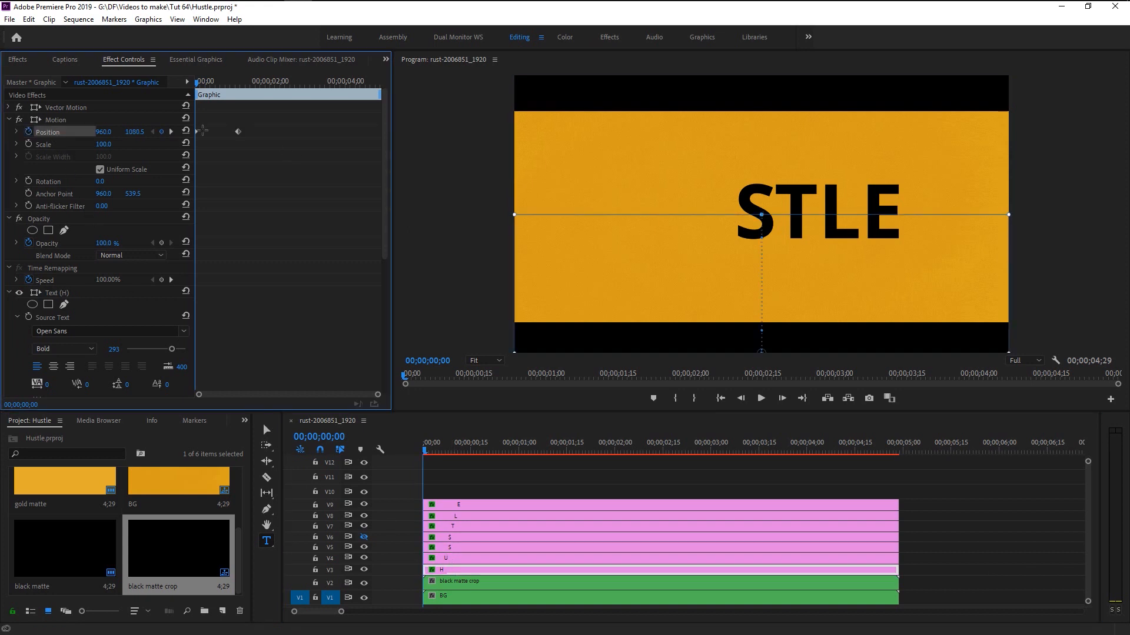
{"action": "right_click", "coordinate": [240, 137]}
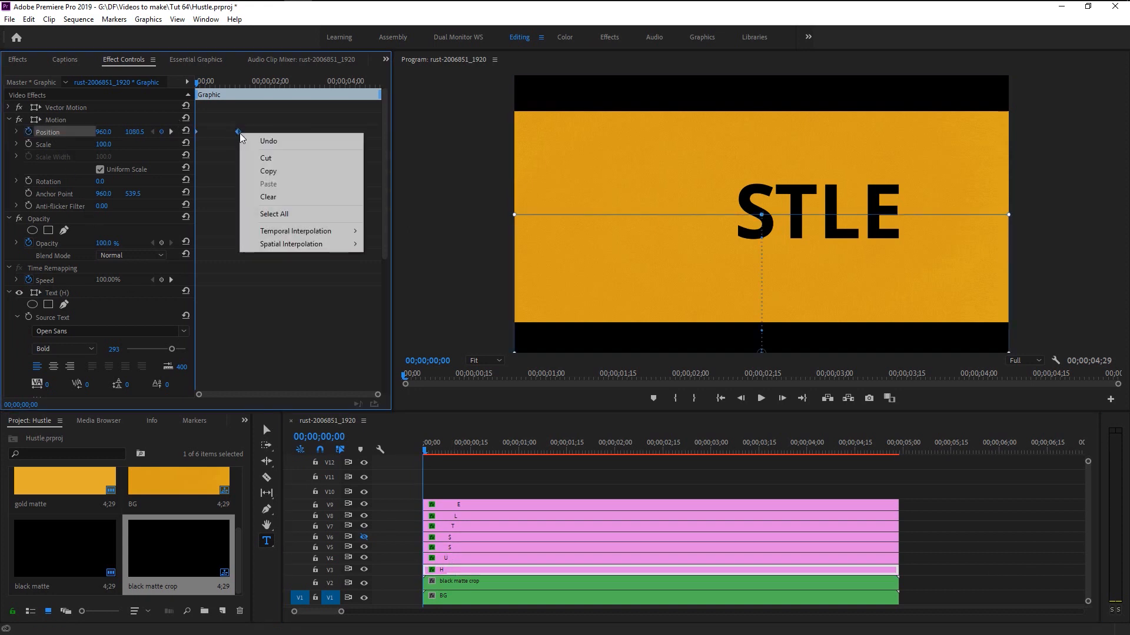
{"action": "left_click", "coordinate": [263, 175]}
{"action": "left_click", "coordinate": [460, 550]}
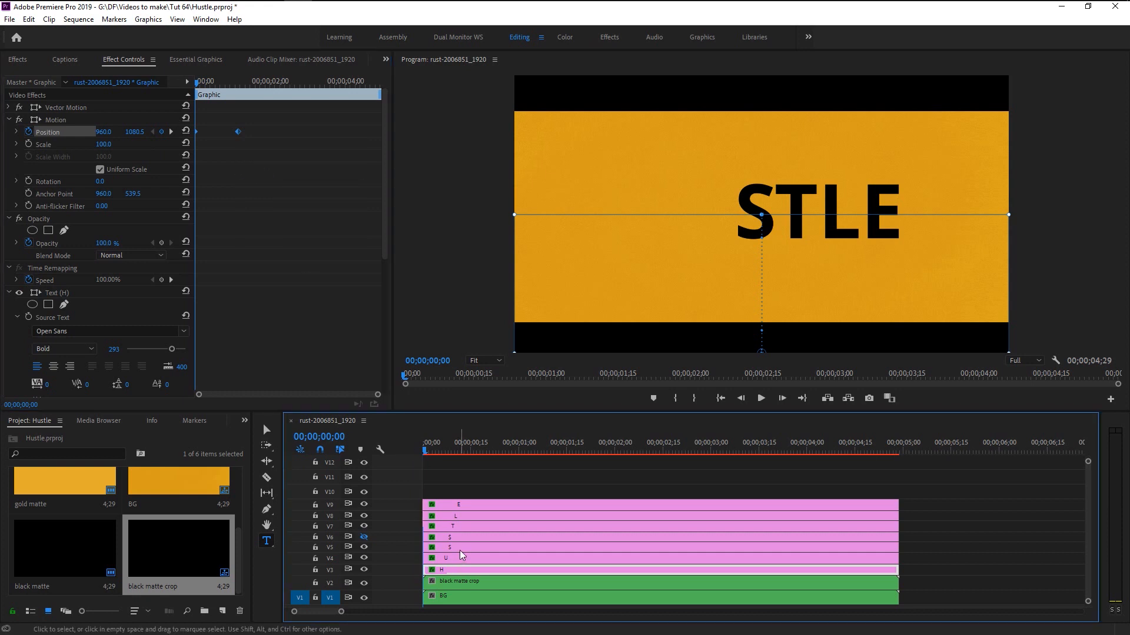
{"action": "left_click", "coordinate": [186, 87]}
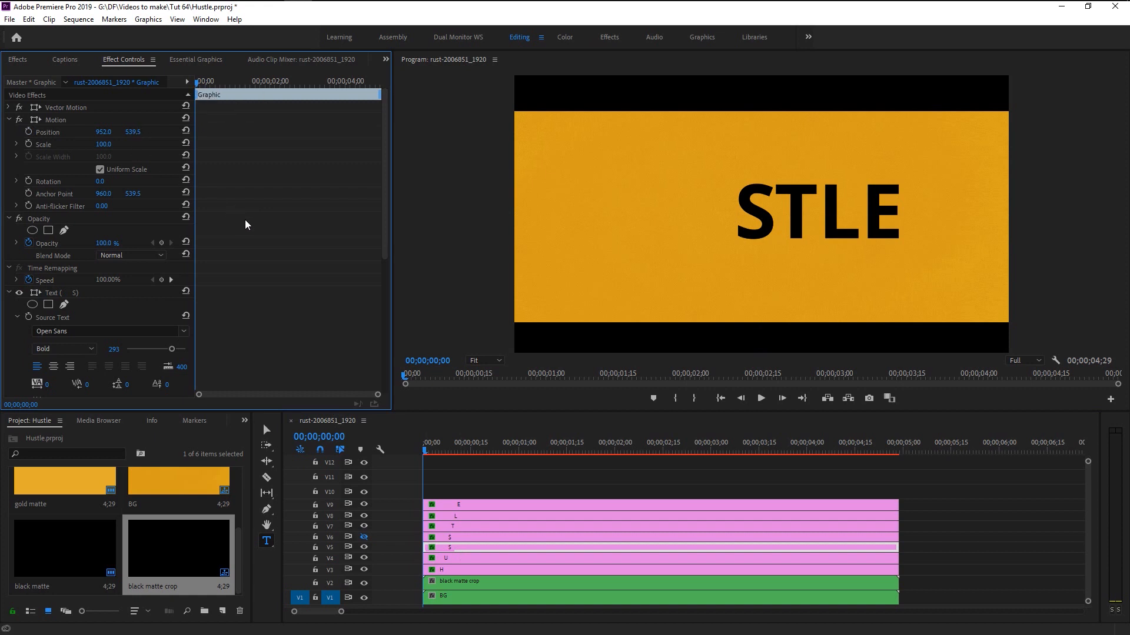
{"action": "key", "text": "ctrl+v"}
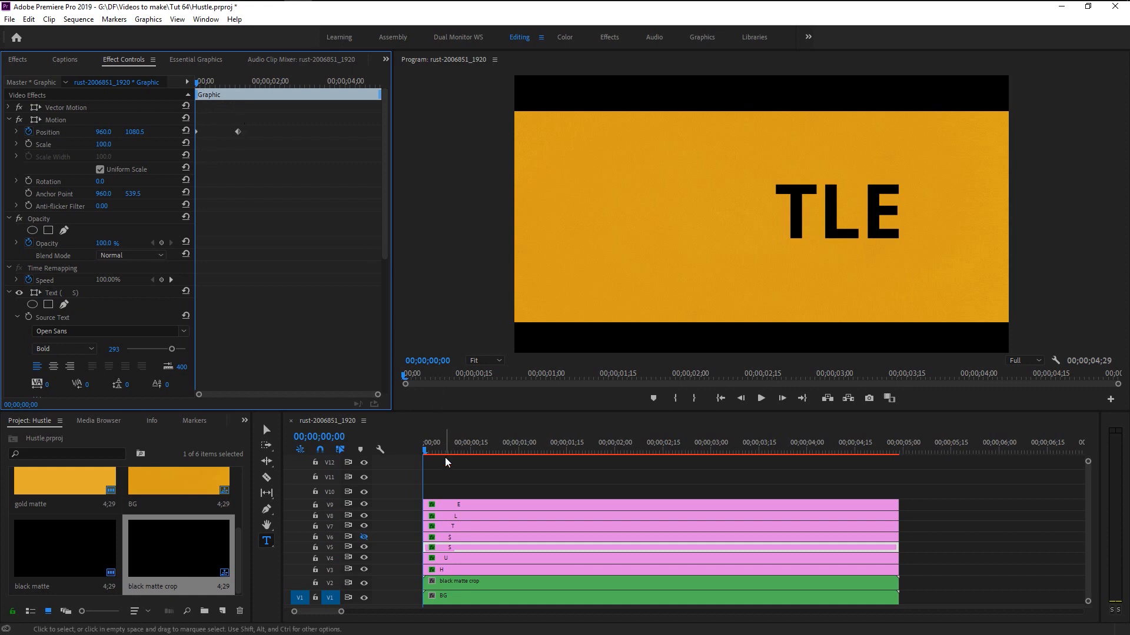
Show the $ title's track V6 again and keyframe the title's Position at the start of the sequence.
{"action": "left_click", "coordinate": [450, 539]}
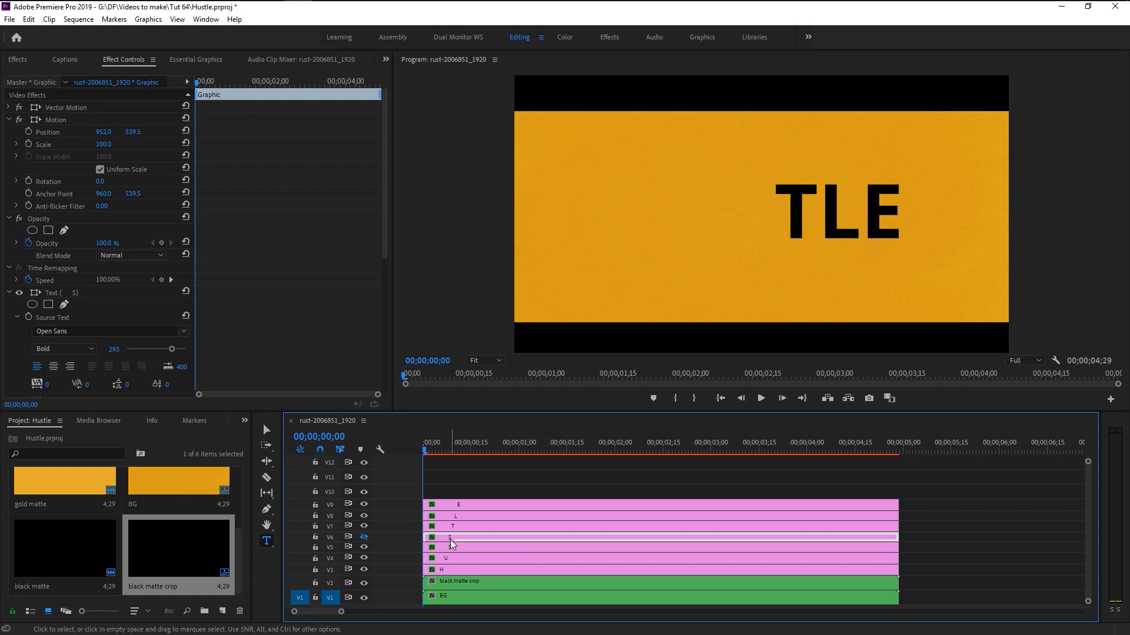
{"action": "left_click", "coordinate": [369, 539]}
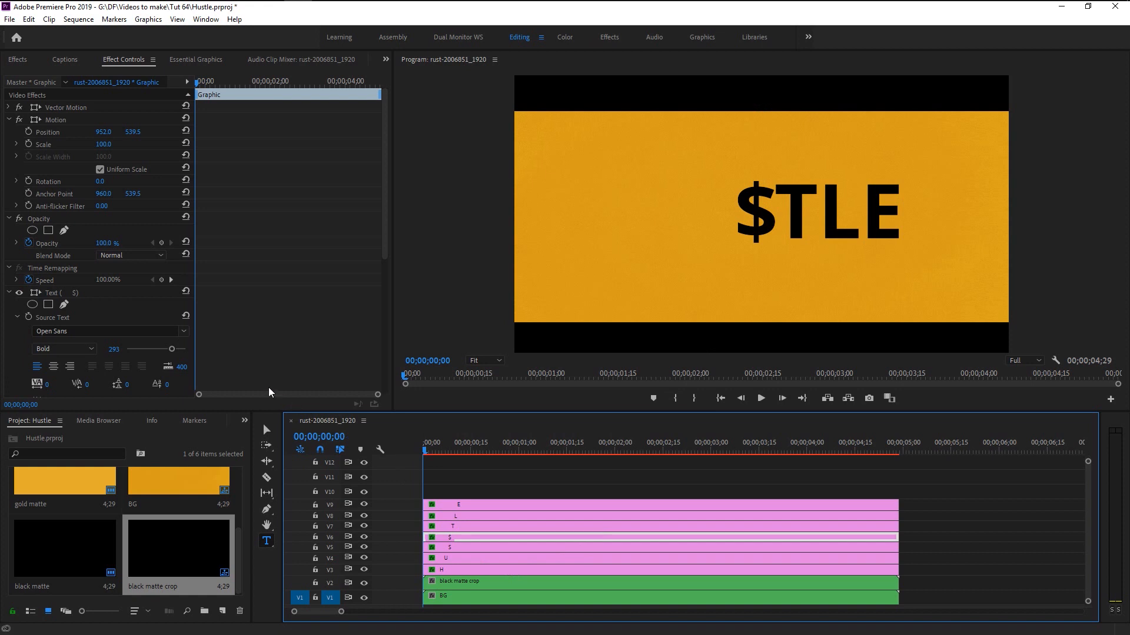
{"action": "left_click", "coordinate": [29, 132]}
Set the $ title's vertical Position to 22.5 at 00;00;01;05 as its second keyframe.
{"action": "scroll", "coordinate": [530, 457], "scroll_direction": "up", "scroll_amount": 3}
{"action": "left_click", "coordinate": [552, 446]}
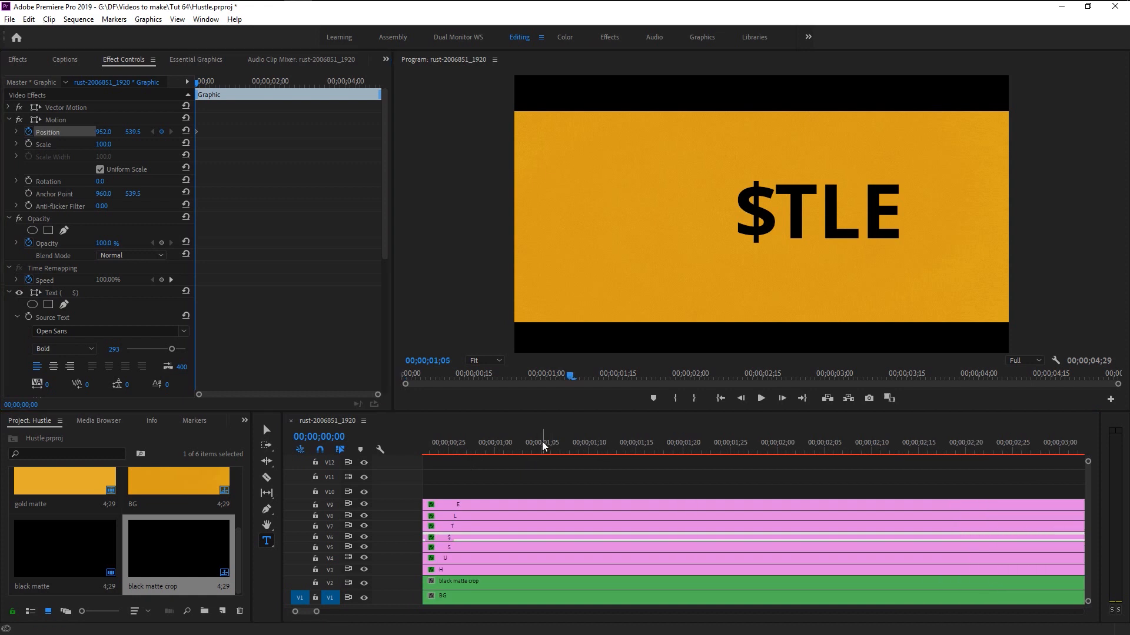
{"action": "scroll", "coordinate": [542, 441], "scroll_direction": "down", "scroll_amount": 3}
{"action": "scroll", "coordinate": [571, 488], "scroll_direction": "down", "scroll_amount": 2}
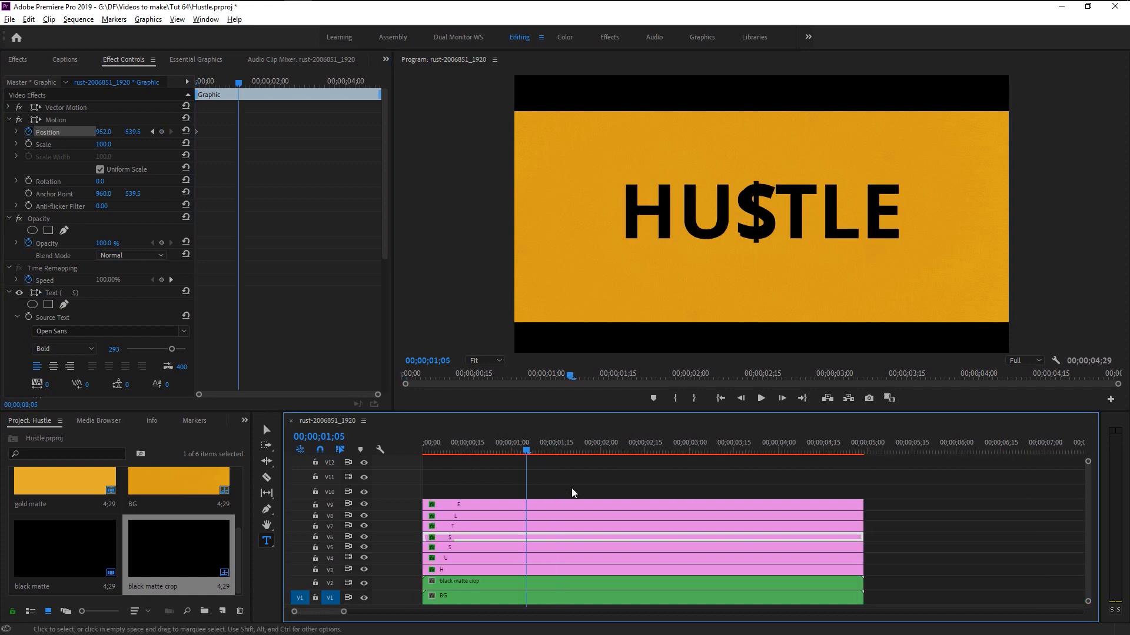
{"action": "left_click_drag", "start_coordinate": [133, 132], "coordinate": [1, 132]}
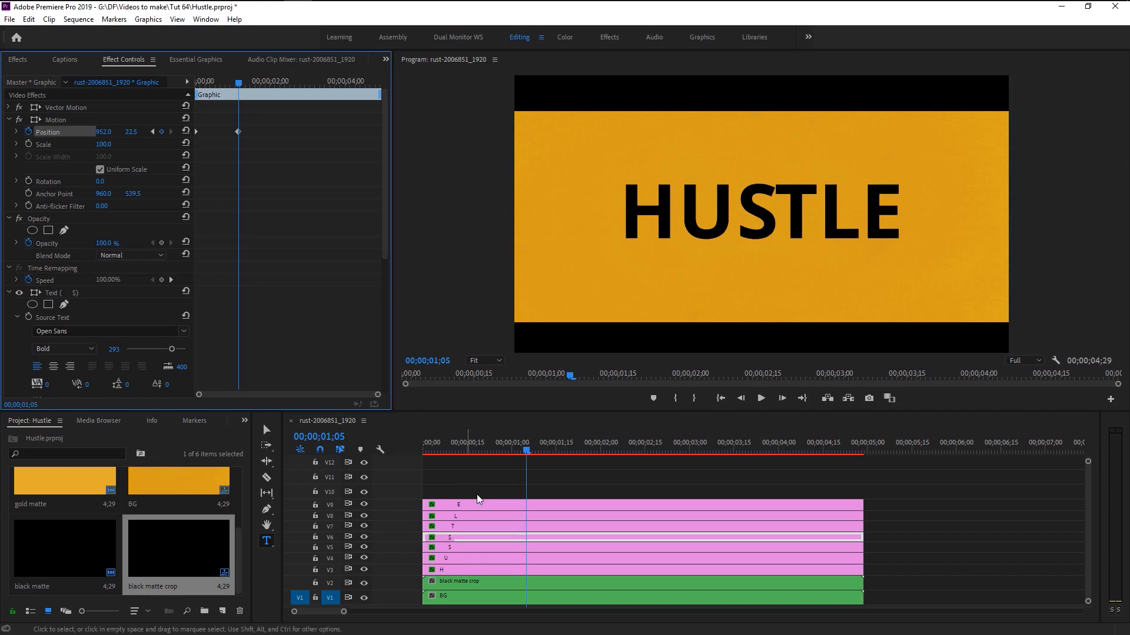
Copy the U title's two Position keyframes and paste them onto the T title at the sequence start.
{"action": "left_click", "coordinate": [472, 529]}
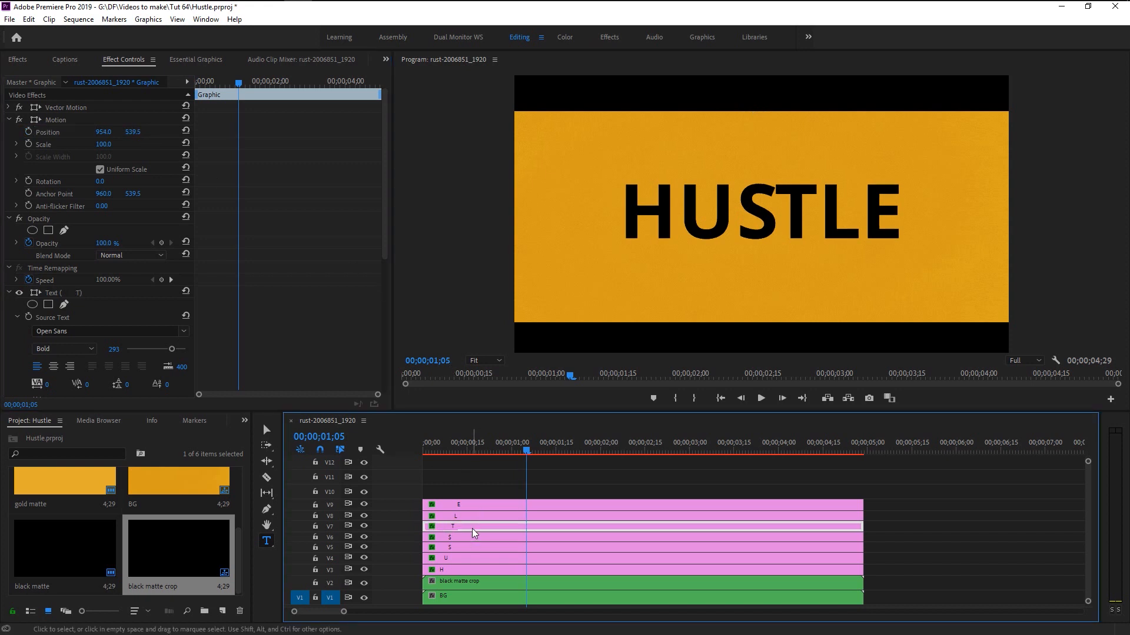
{"action": "left_click", "coordinate": [450, 556]}
{"action": "key", "text": "Home"}
{"action": "left_click_drag", "start_coordinate": [271, 160], "coordinate": [178, 111]}
{"action": "right_click", "coordinate": [238, 132]}
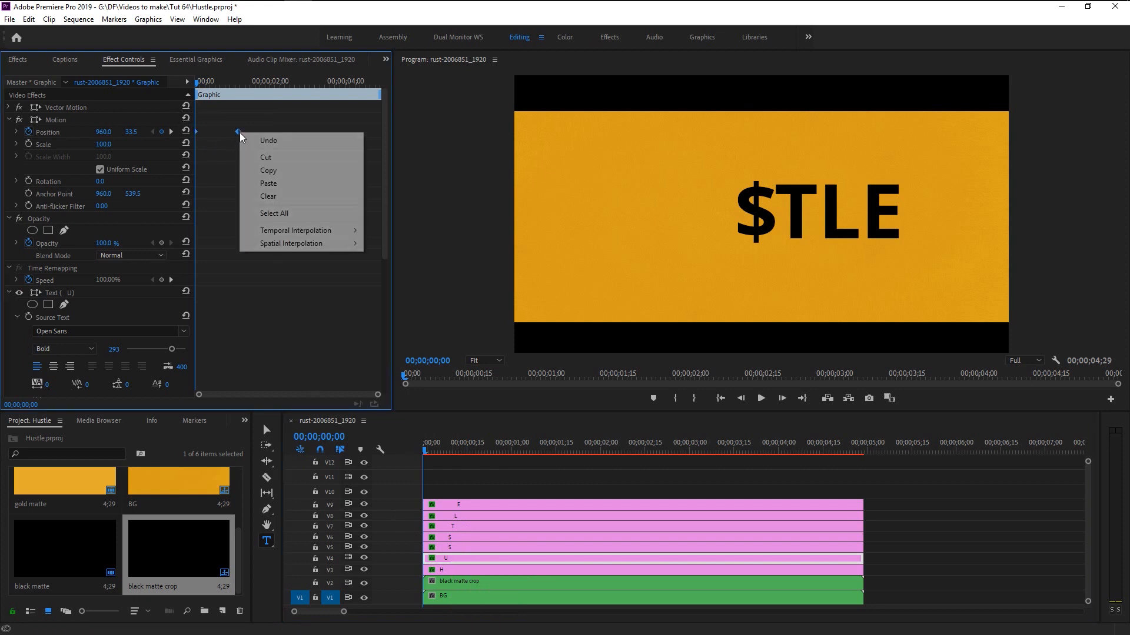
{"action": "left_click", "coordinate": [288, 167]}
{"action": "left_click", "coordinate": [454, 526]}
{"action": "left_click", "coordinate": [207, 177]}
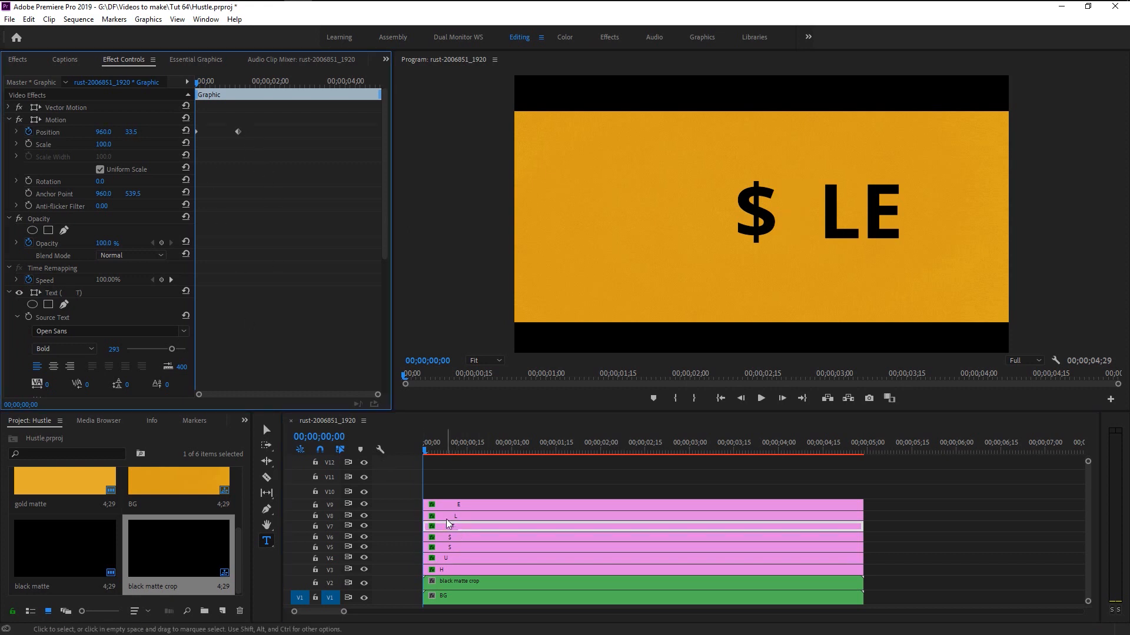
Copy the H title's two Position keyframes and paste them onto the L title at the sequence start.
{"action": "left_click", "coordinate": [451, 569]}
{"action": "left_click_drag", "start_coordinate": [198, 120], "coordinate": [191, 117]}
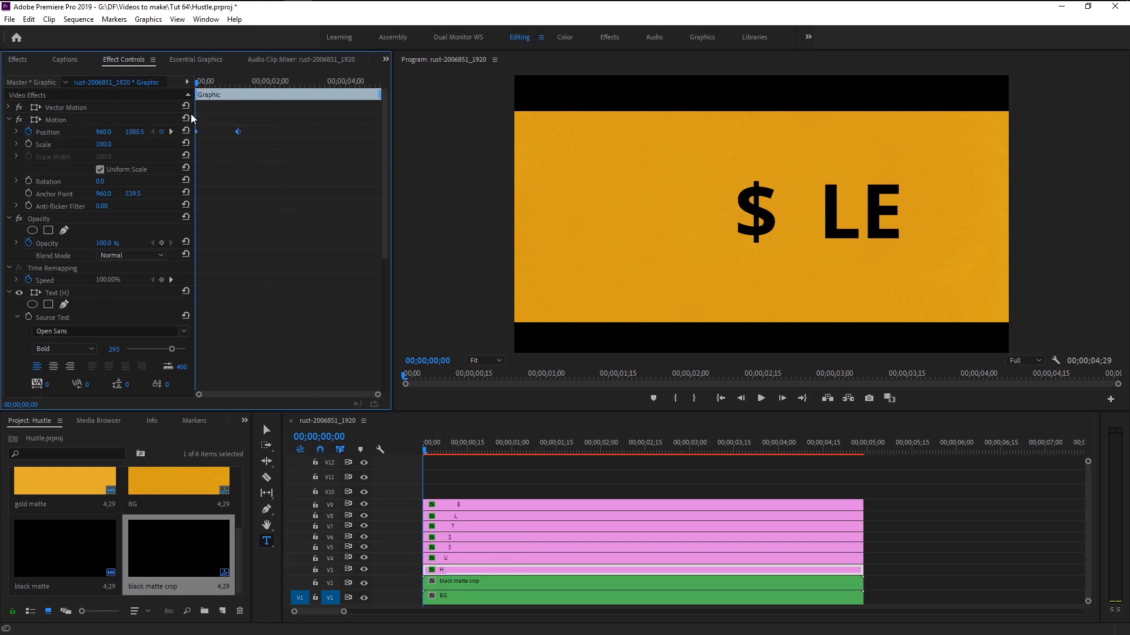
{"action": "right_click", "coordinate": [239, 135]}
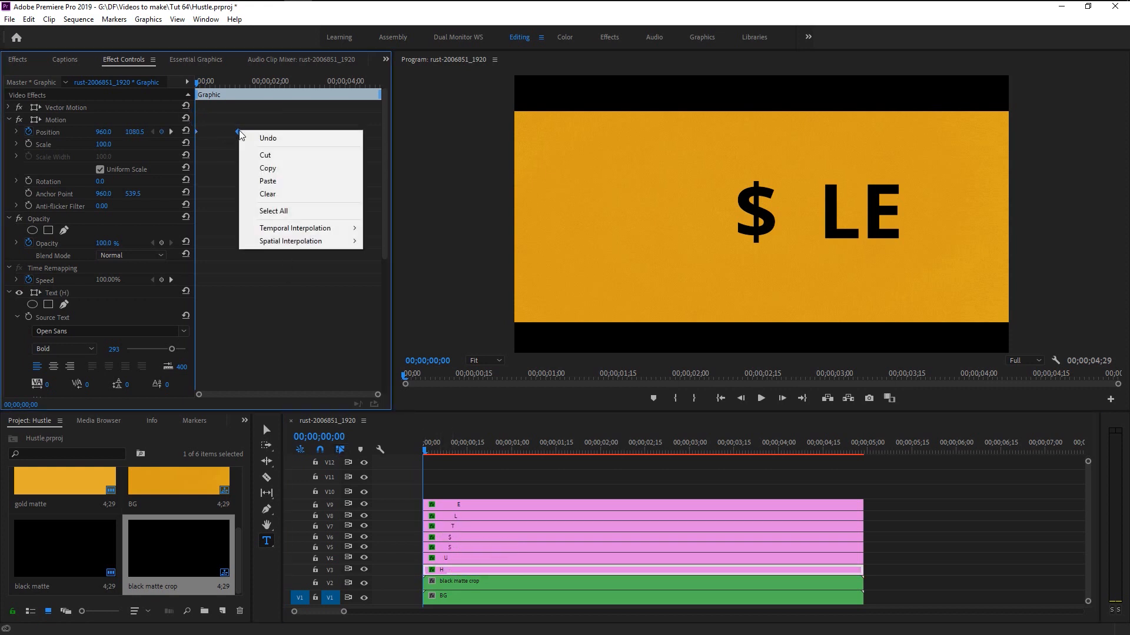
{"action": "left_click", "coordinate": [265, 169]}
{"action": "left_click", "coordinate": [470, 518]}
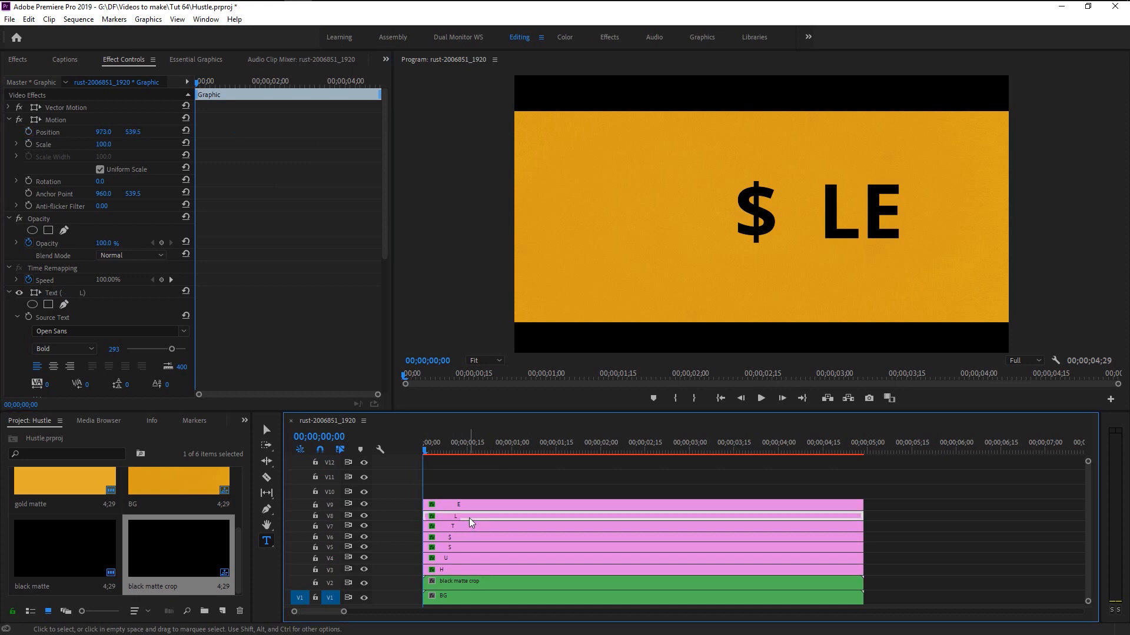
{"action": "left_click", "coordinate": [50, 131]}
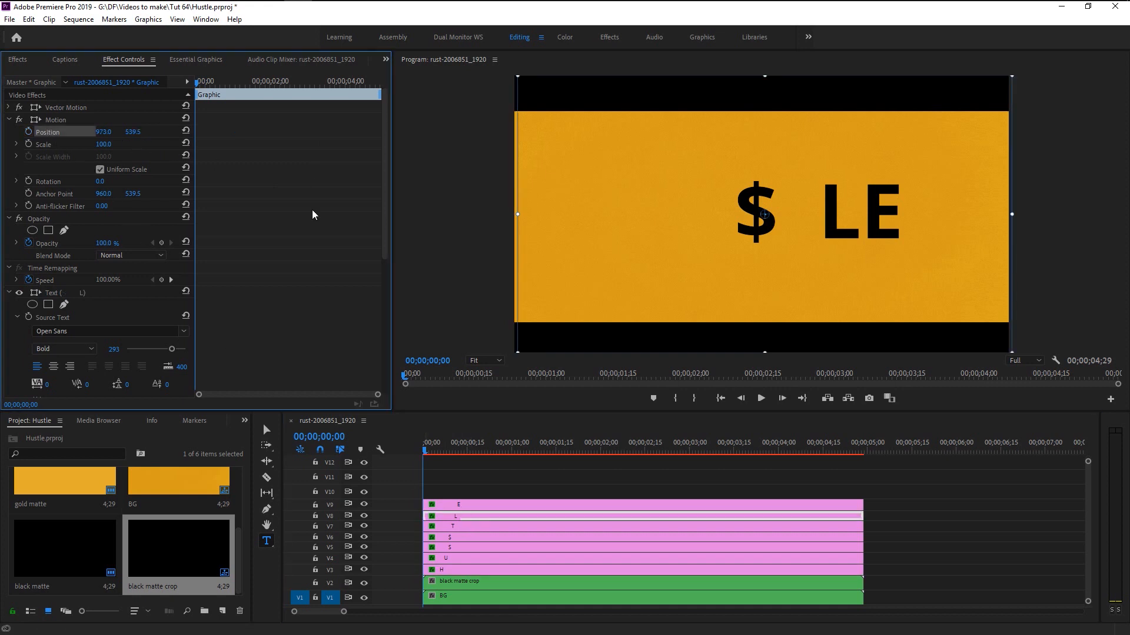
{"action": "key", "text": "ctrl+v"}
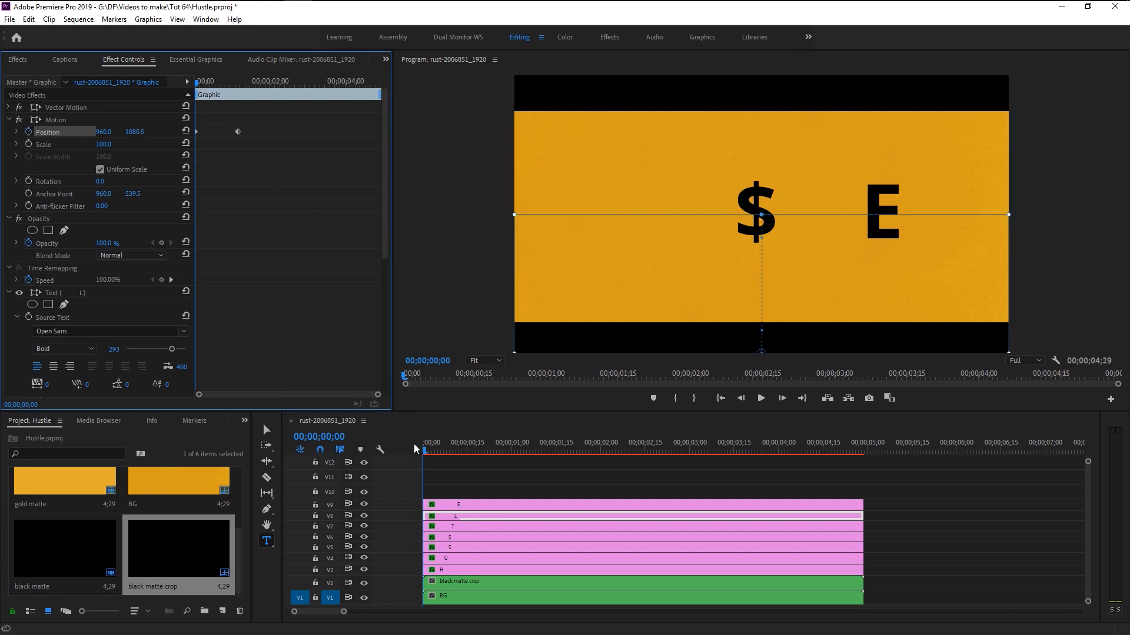
Copy the T title's two Position keyframes and paste them onto the E title at the sequence start.
{"action": "left_click", "coordinate": [469, 527]}
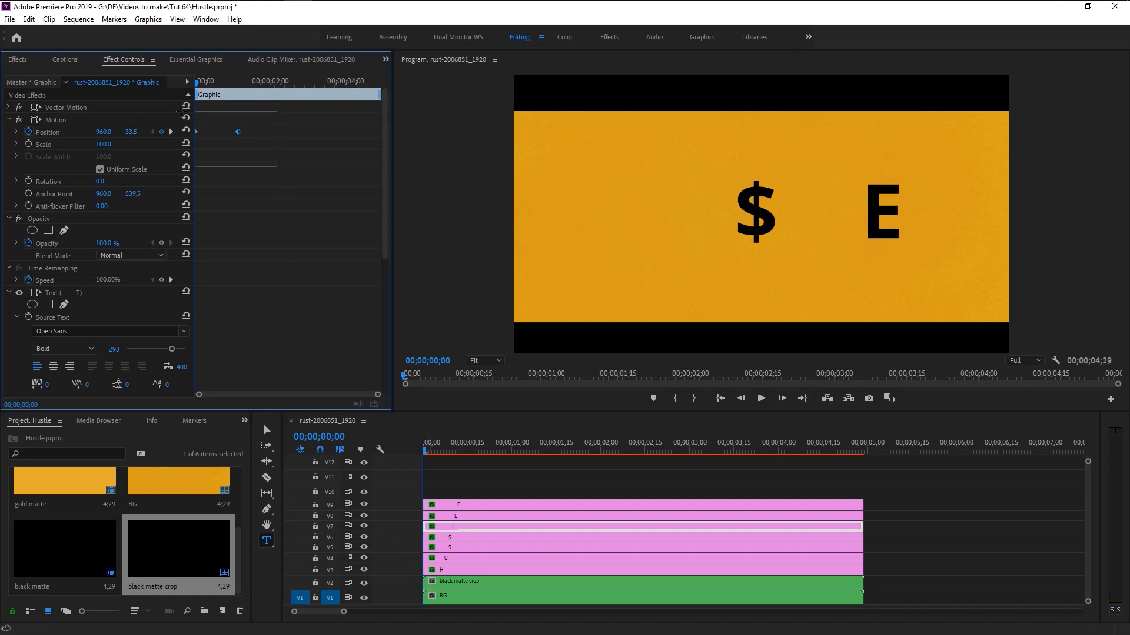
{"action": "right_click", "coordinate": [238, 131]}
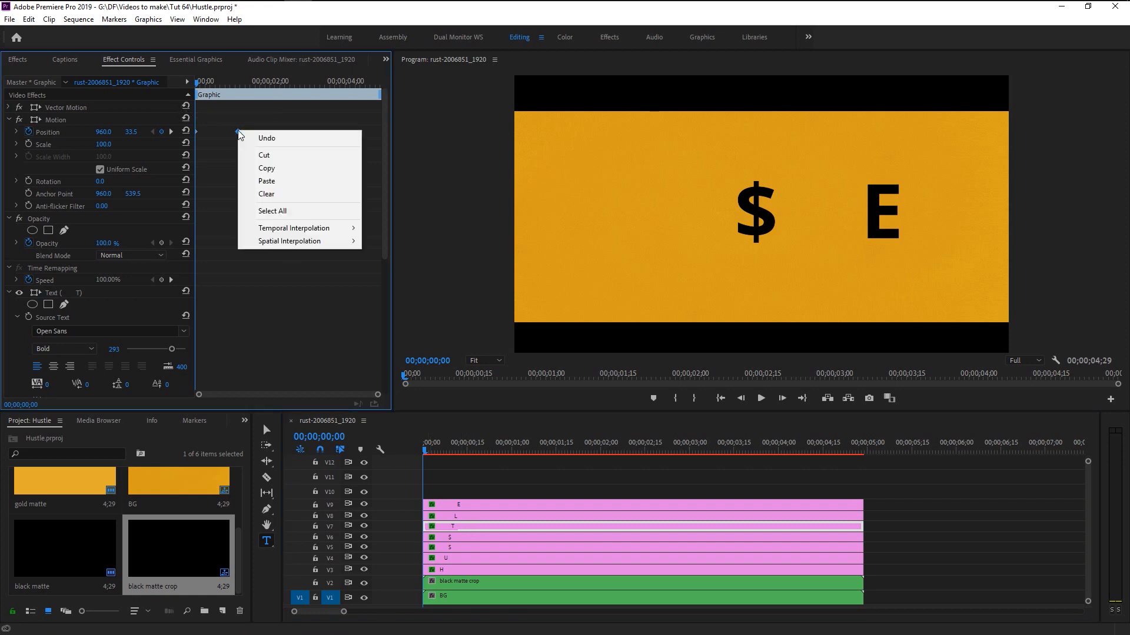
{"action": "left_click", "coordinate": [289, 168]}
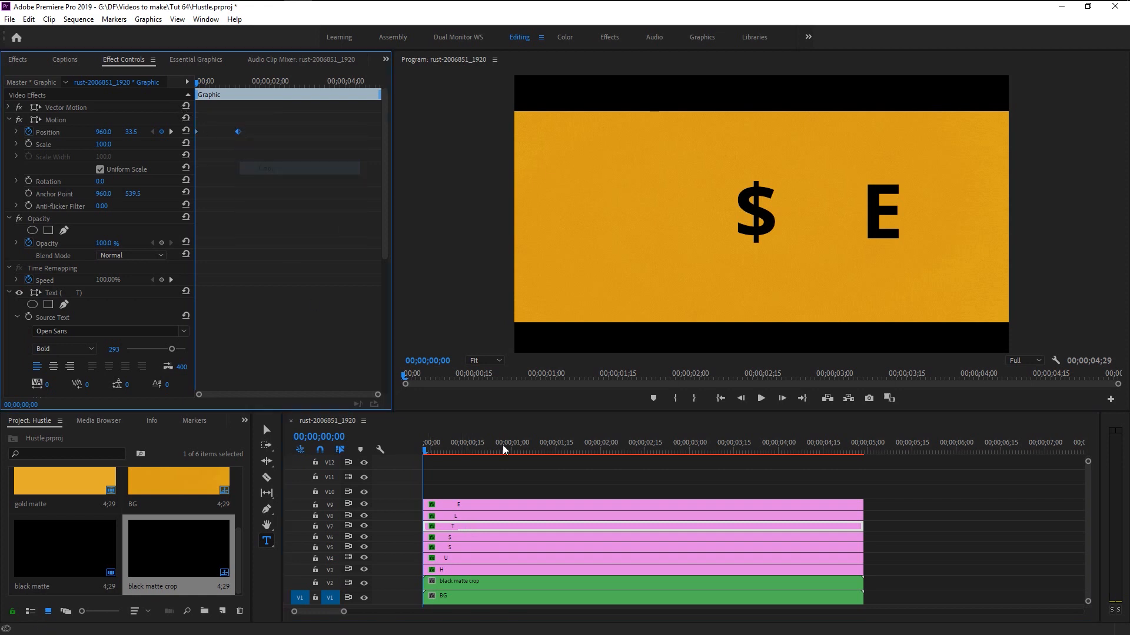
{"action": "left_click", "coordinate": [491, 504]}
{"action": "left_click", "coordinate": [196, 86]}
{"action": "key", "text": "ctrl+v"}
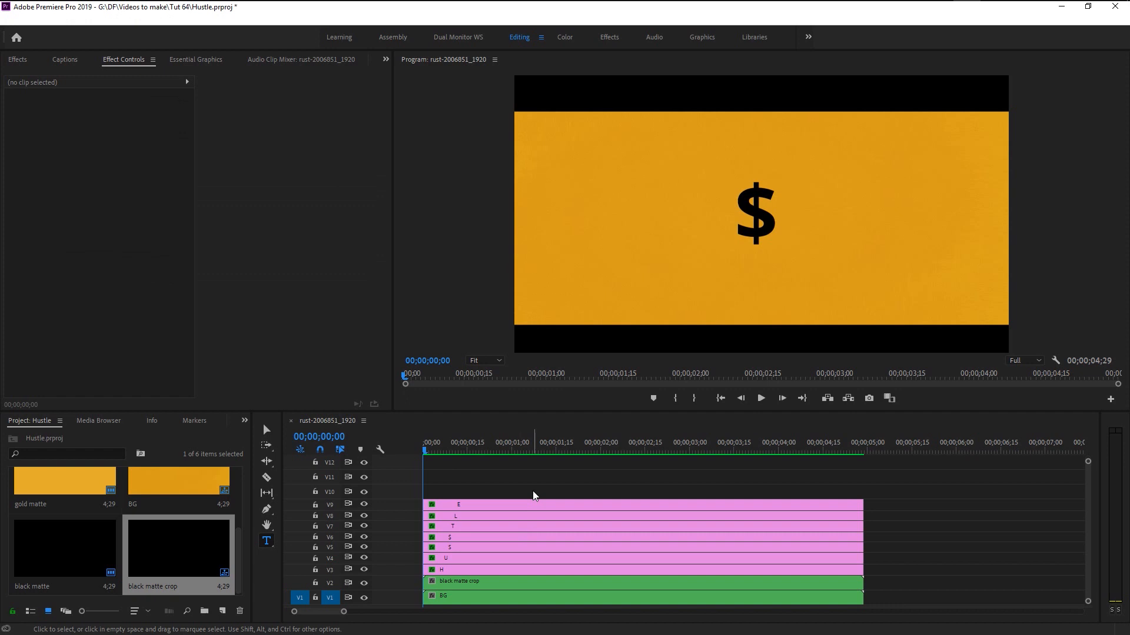
Play back the letter animation from the sequence start, stop it, and scrub back to 00;00;01;01.
{"action": "left_click", "coordinate": [554, 486]}
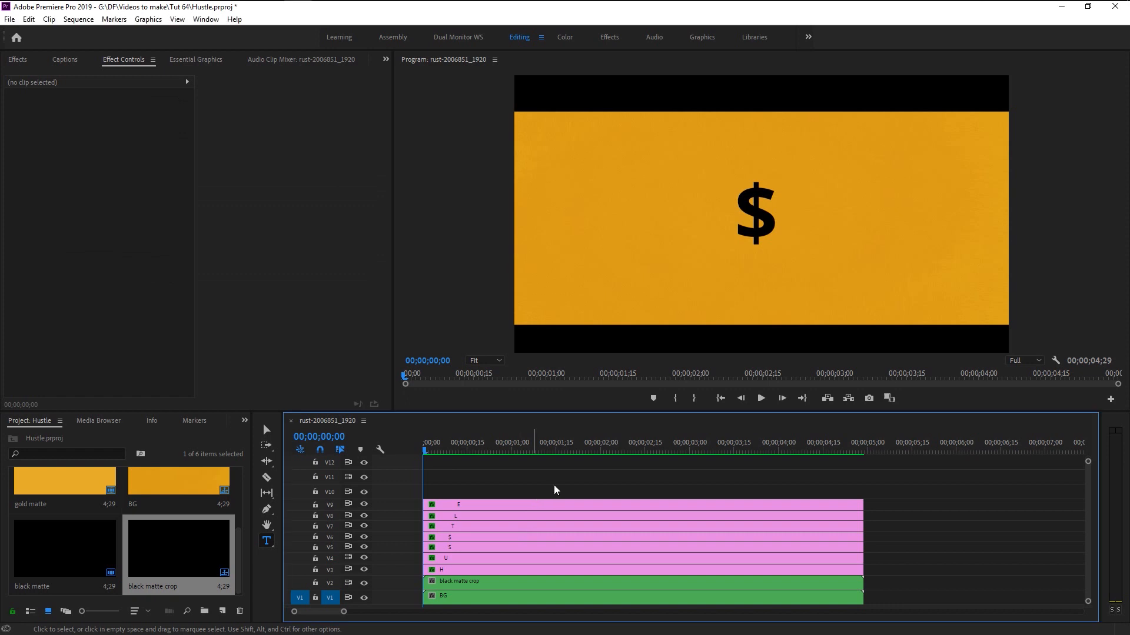
{"action": "left_click", "coordinate": [760, 402]}
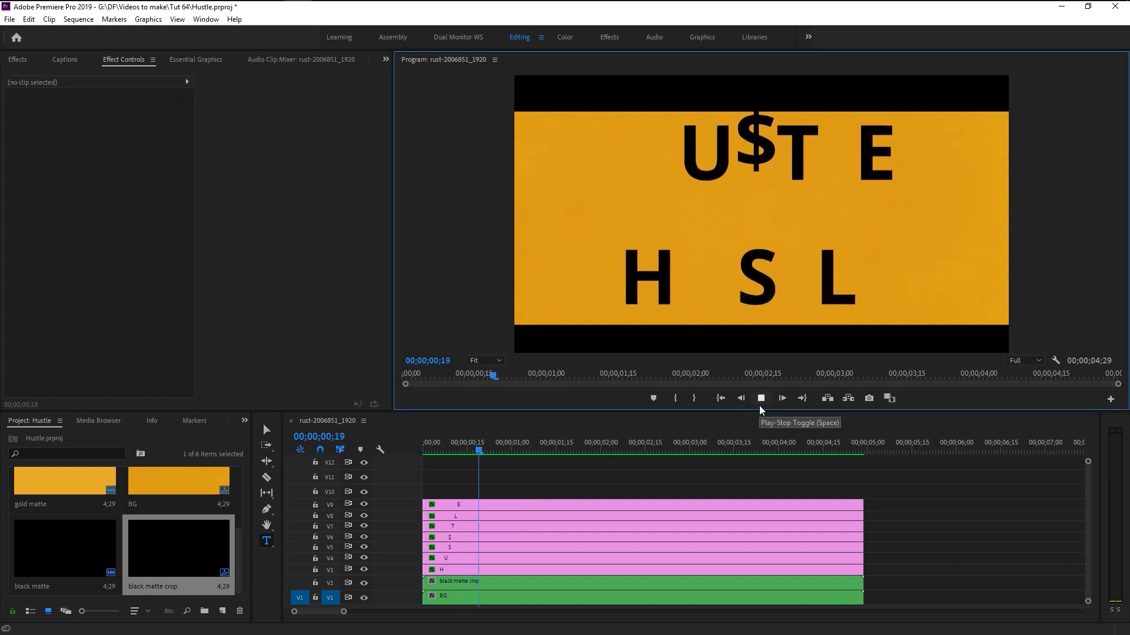
{"action": "left_click", "coordinate": [760, 408]}
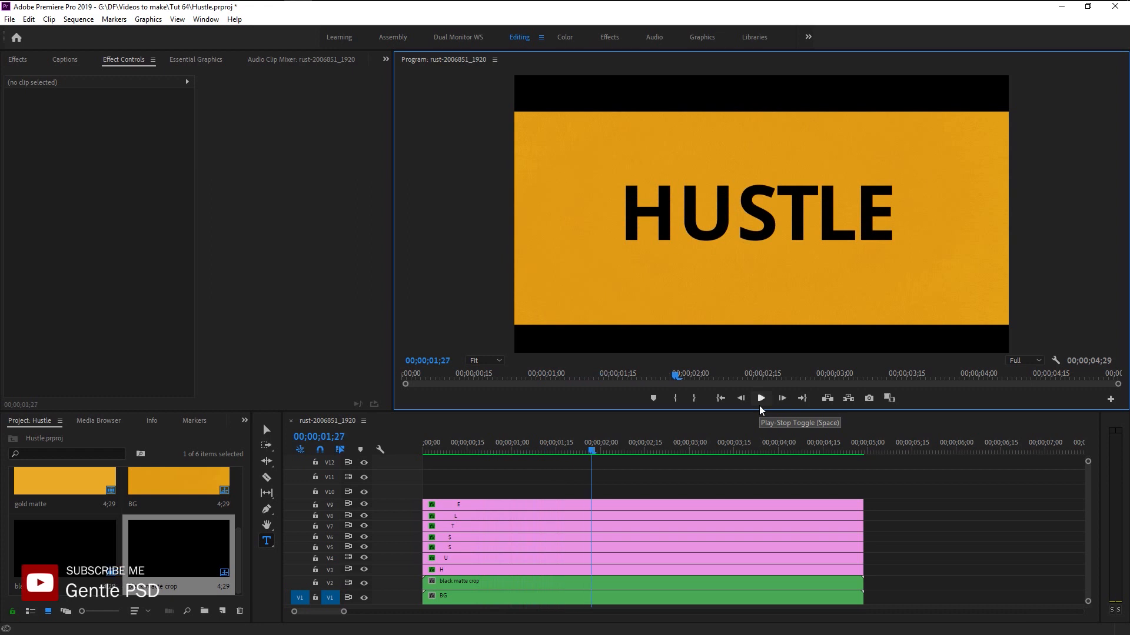
{"action": "left_click_drag", "start_coordinate": [557, 451], "coordinate": [517, 445]}
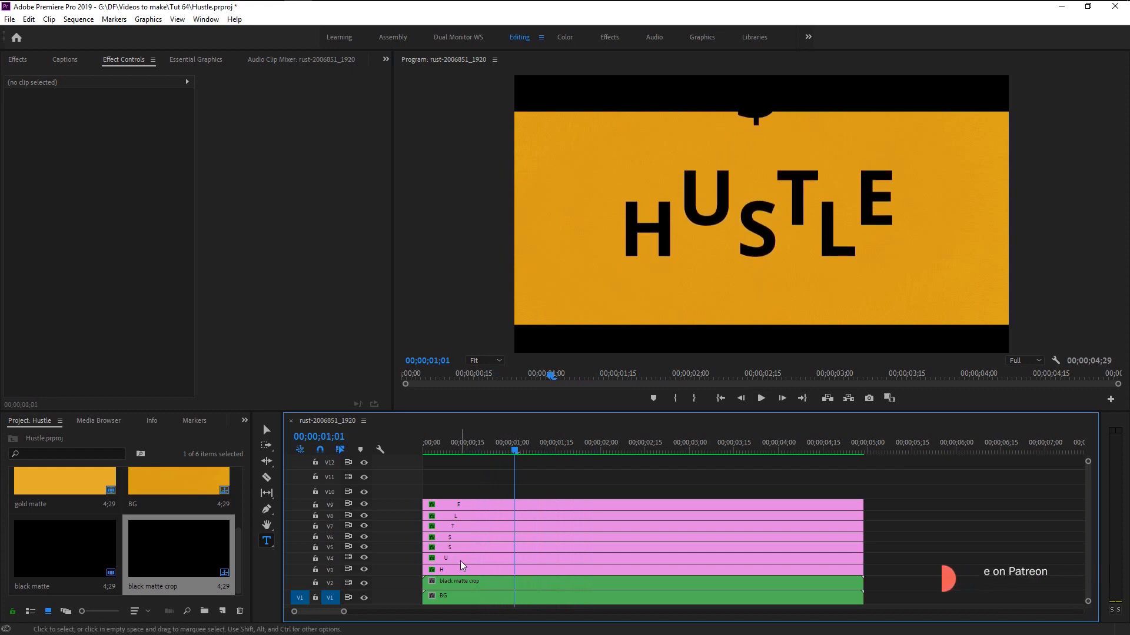
Enlarge the timeline and the heights of the title tracks V3 to V9, and zoom in on the sequence.
{"action": "left_click_drag", "start_coordinate": [402, 564], "coordinate": [401, 562]}
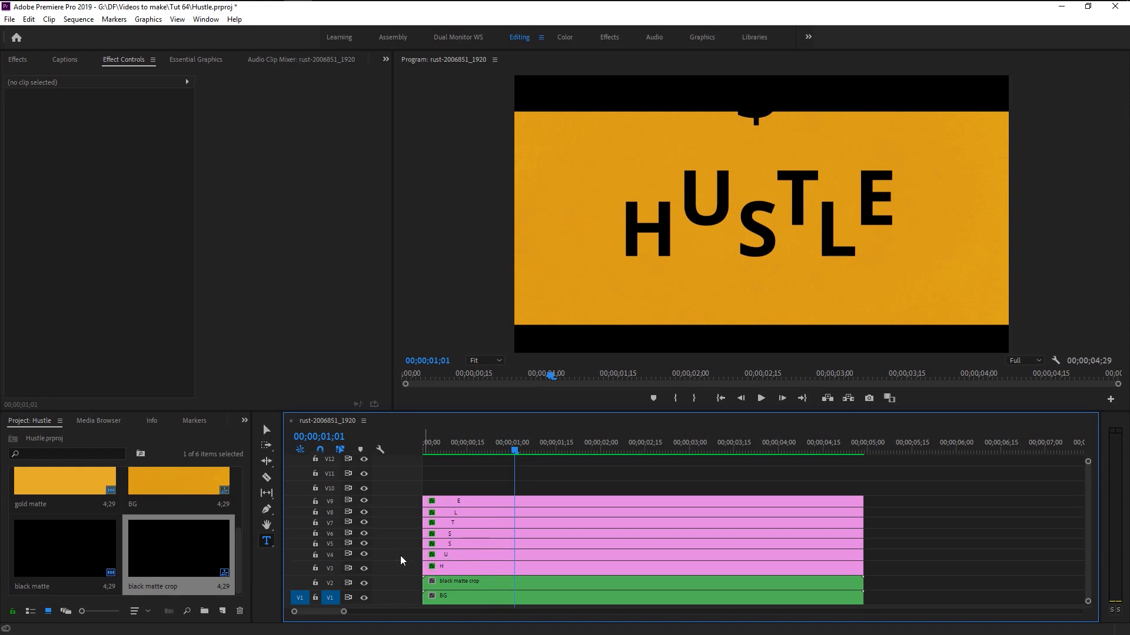
{"action": "scroll", "coordinate": [400, 553], "scroll_direction": "up", "scroll_amount": 6}
{"action": "scroll", "coordinate": [371, 501], "scroll_direction": "up", "scroll_amount": 4}
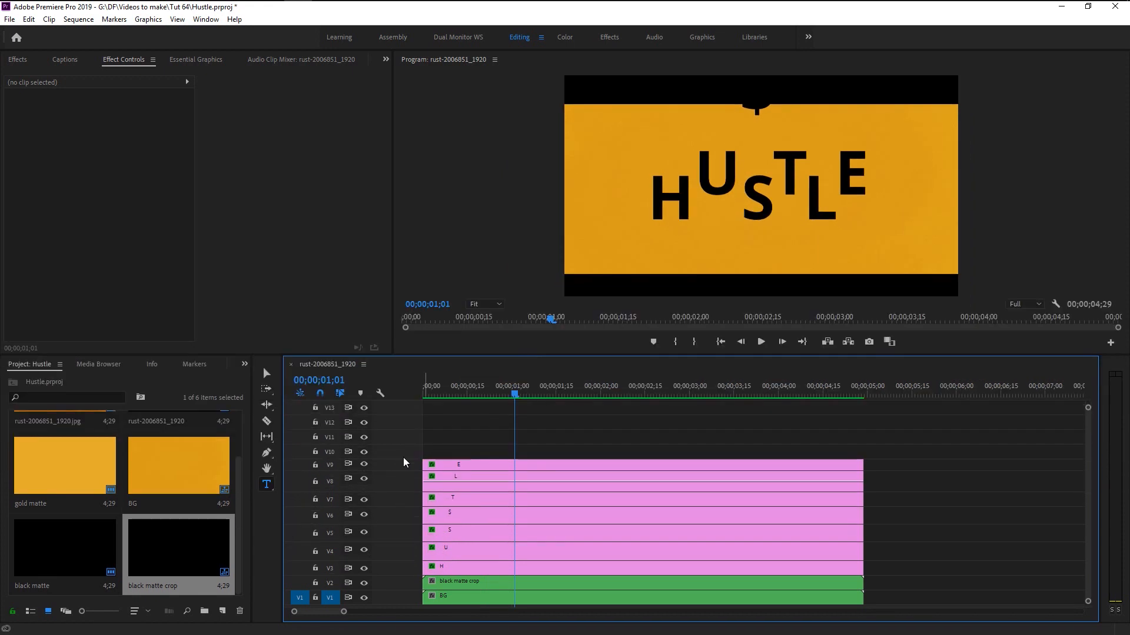
{"action": "scroll", "coordinate": [403, 461], "scroll_direction": "up", "scroll_amount": 3}
{"action": "scroll", "coordinate": [405, 478], "scroll_direction": "down", "scroll_amount": 1}
{"action": "scroll", "coordinate": [406, 478], "scroll_direction": "down", "scroll_amount": 1}
{"action": "left_click", "coordinate": [462, 567]}
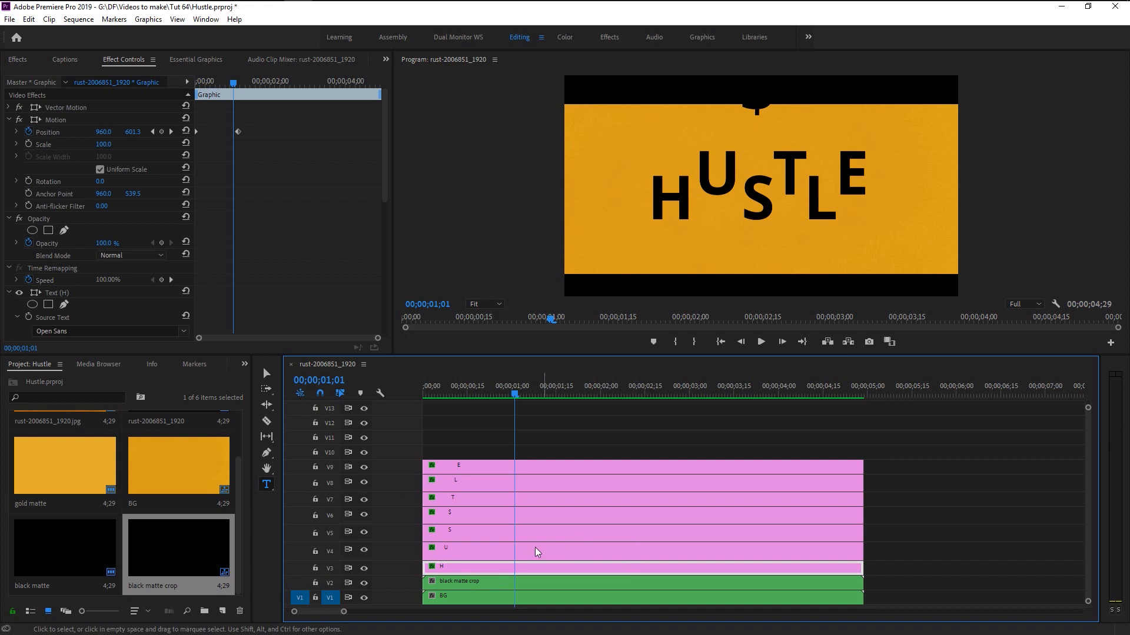
{"action": "scroll", "coordinate": [532, 548], "scroll_direction": "up", "scroll_amount": 2}
{"action": "scroll", "coordinate": [591, 488], "scroll_direction": "up", "scroll_amount": 2}
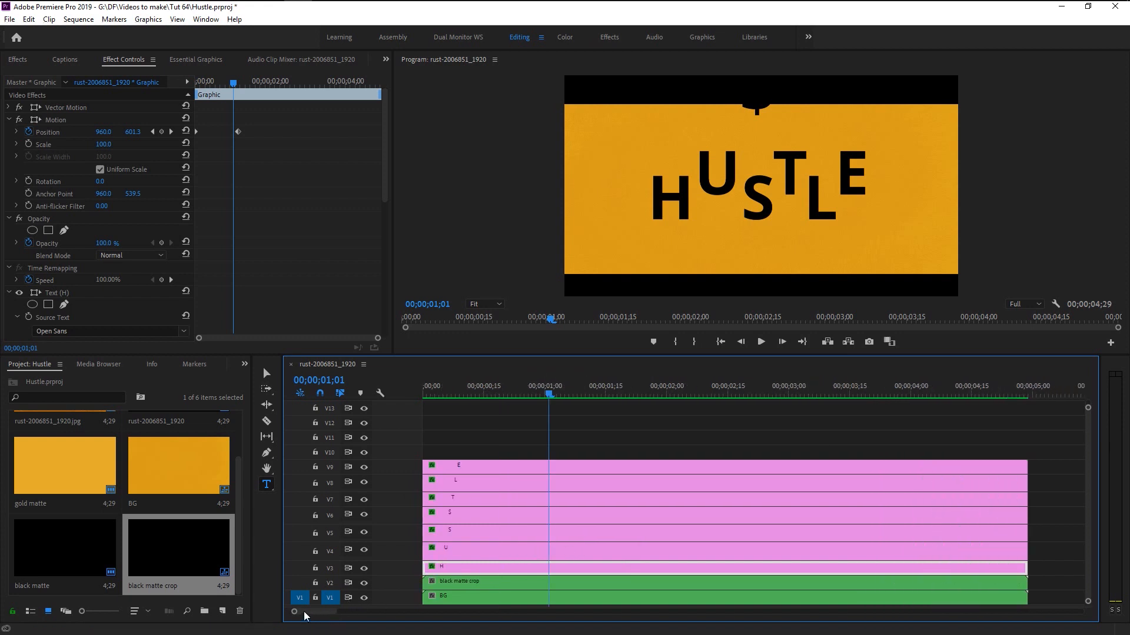
Shift all seven title clips on tracks V3 to V9 together so they start at 00;00;00;14.
{"action": "left_click_drag", "start_coordinate": [593, 452], "coordinate": [599, 568]}
{"action": "left_click_drag", "start_coordinate": [468, 571], "coordinate": [535, 547]}
{"action": "key", "text": "Up"}
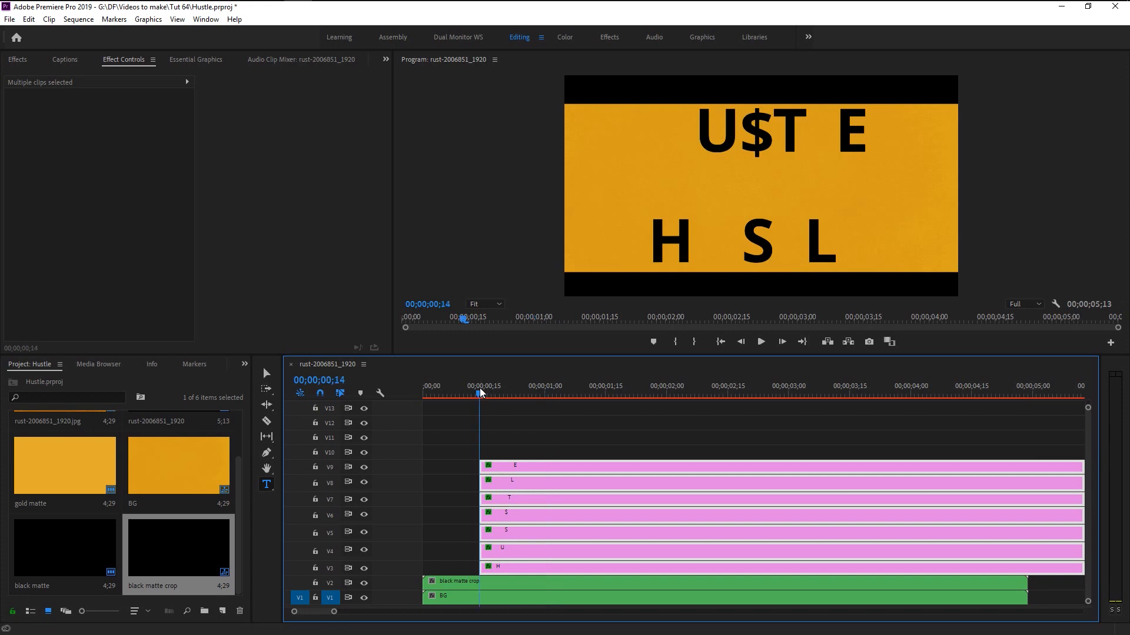
{"action": "left_click", "coordinate": [540, 440]}
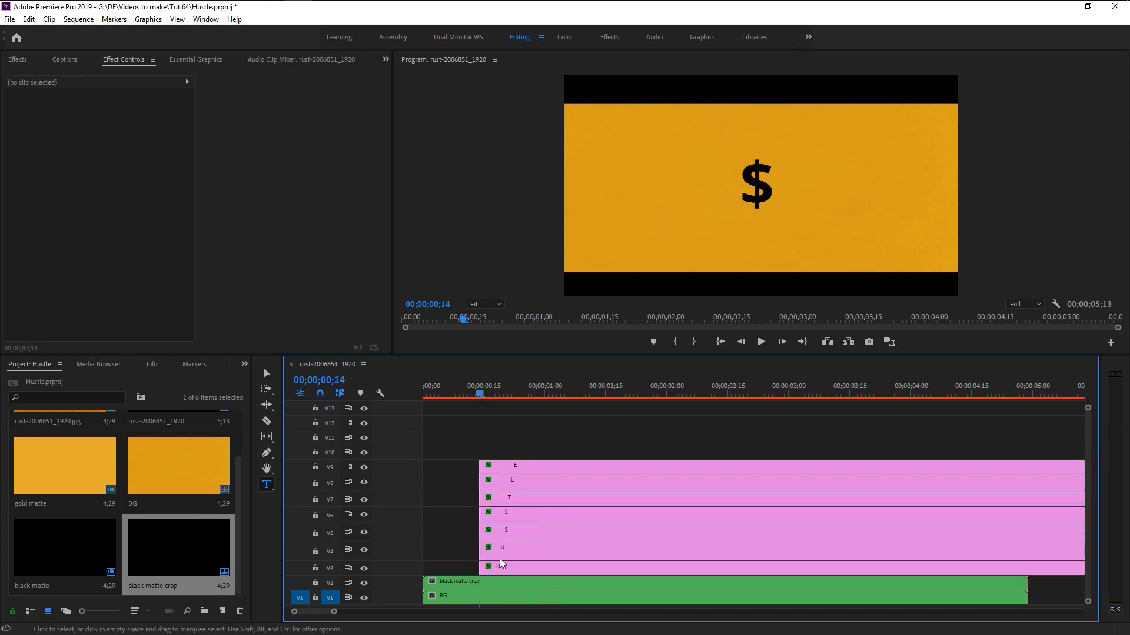
Delay the S title on track V5 so it starts at 00;00;01;00.
{"action": "left_click", "coordinate": [498, 569]}
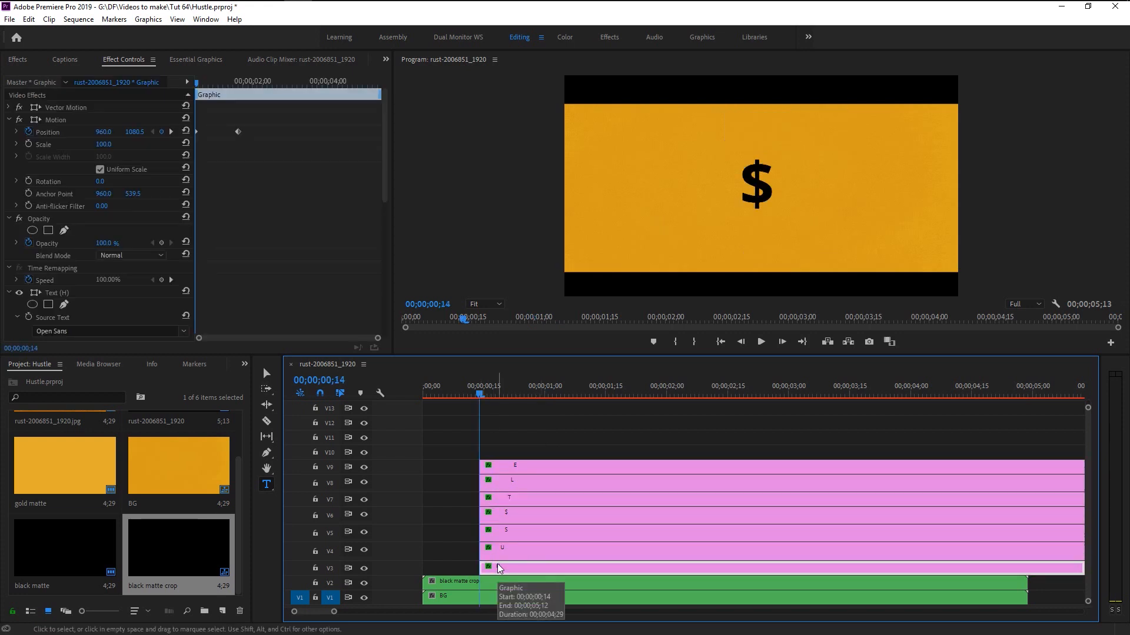
{"action": "left_click", "coordinate": [508, 552]}
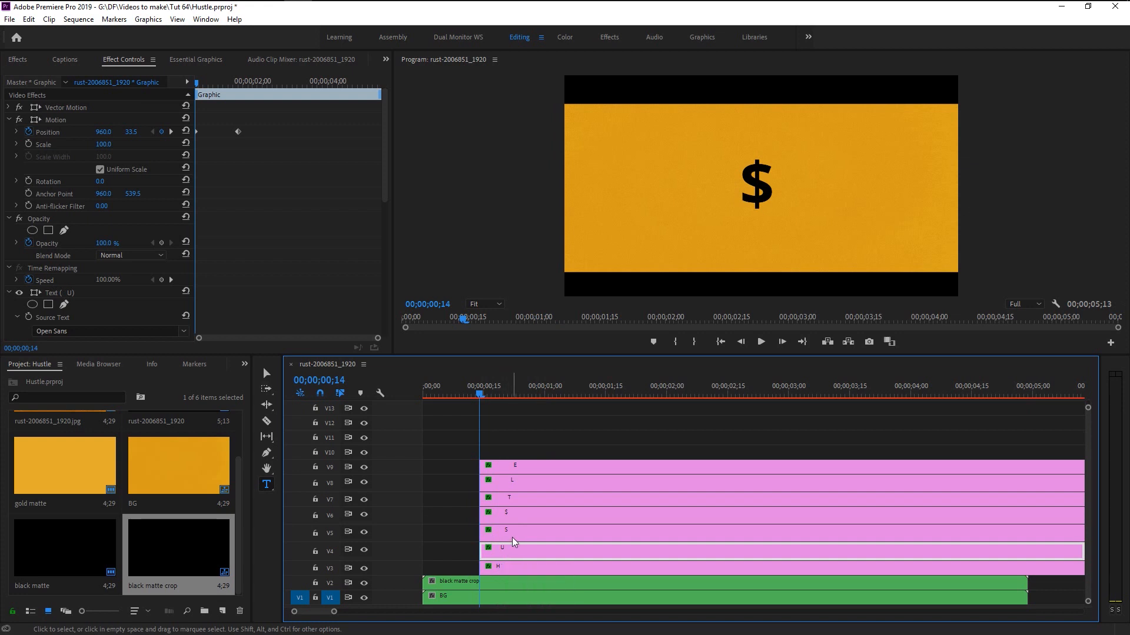
{"action": "left_click", "coordinate": [514, 536]}
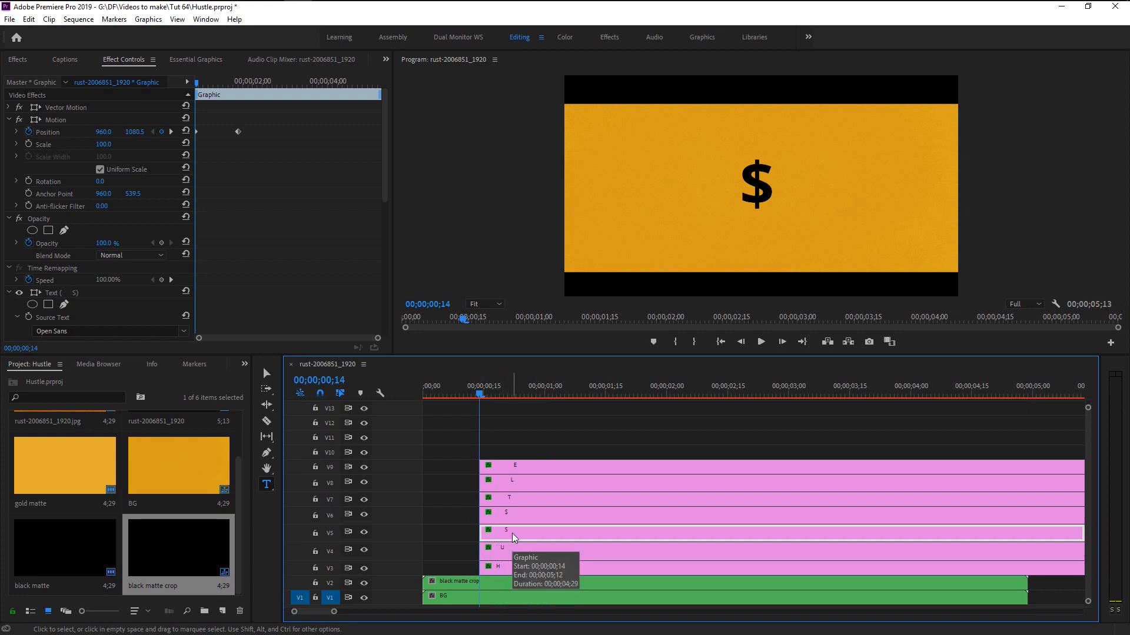
{"action": "left_click_drag", "start_coordinate": [513, 537], "coordinate": [568, 540]}
{"action": "key", "text": "Down"}
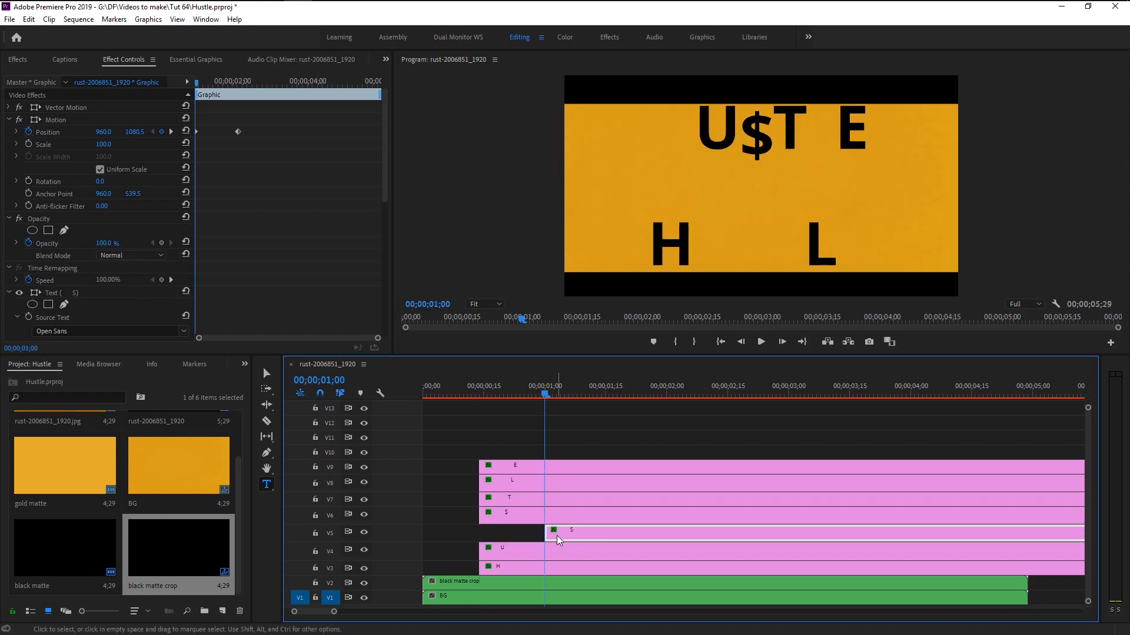
Stagger the T title to start at about 00;00;00;23 and the L title to start at 00;00;01;00.
{"action": "left_click", "coordinate": [503, 518]}
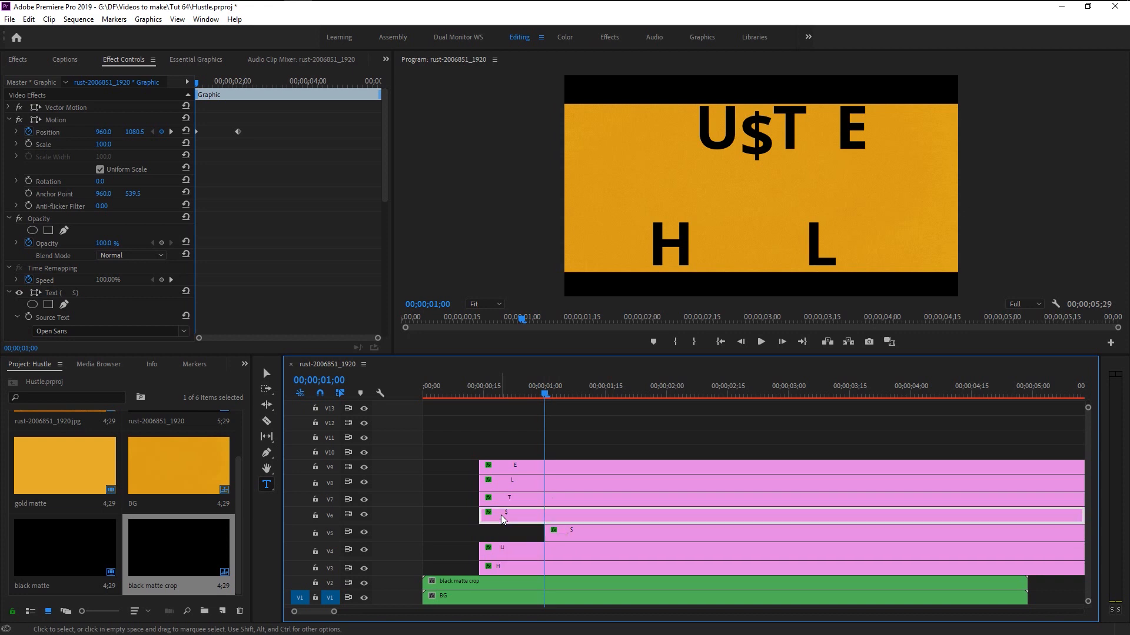
{"action": "left_click_drag", "start_coordinate": [510, 502], "coordinate": [531, 502]}
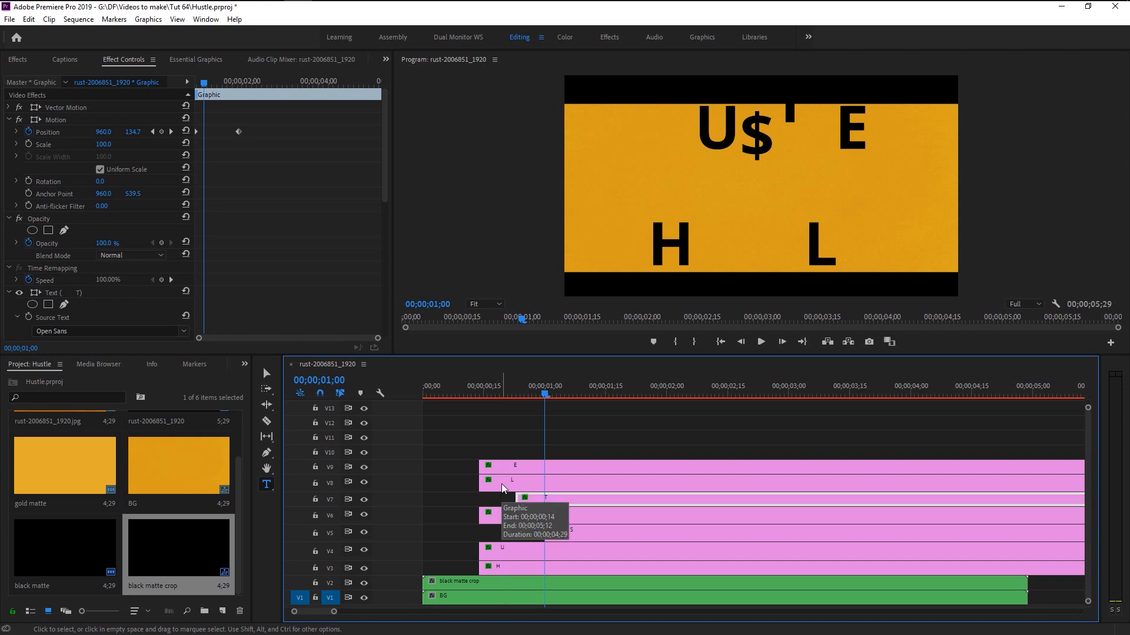
{"action": "left_click", "coordinate": [501, 487]}
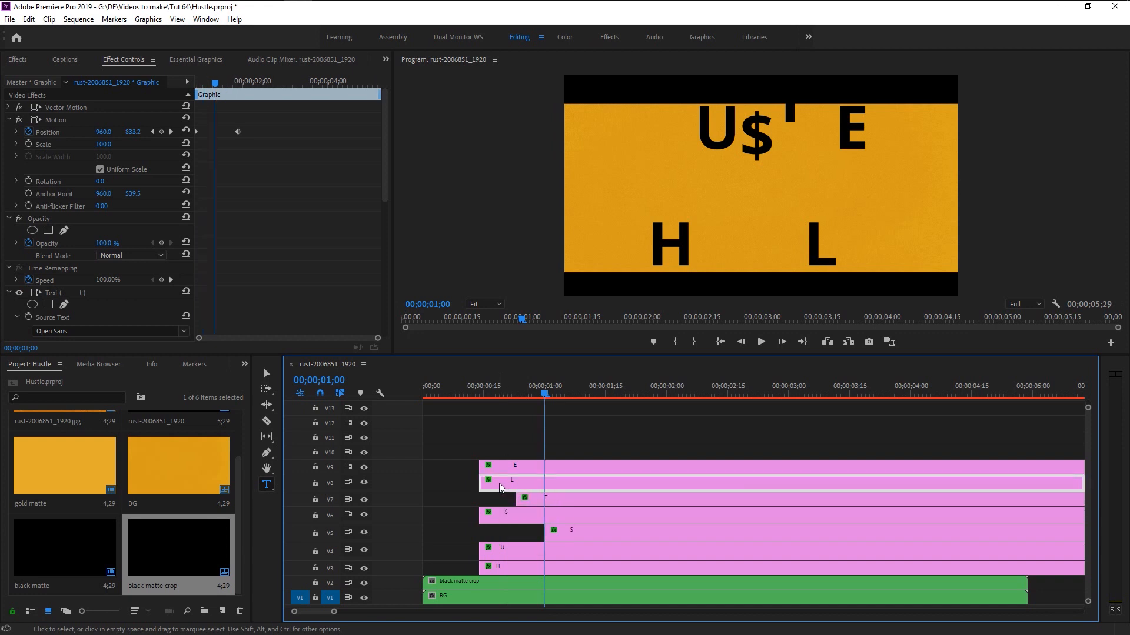
{"action": "left_click_drag", "start_coordinate": [501, 487], "coordinate": [566, 493]}
Apply Ease In to the U title's first Position keyframe and Ease Out to its second, and nudge the second slightly later.
{"action": "left_click", "coordinate": [511, 556]}
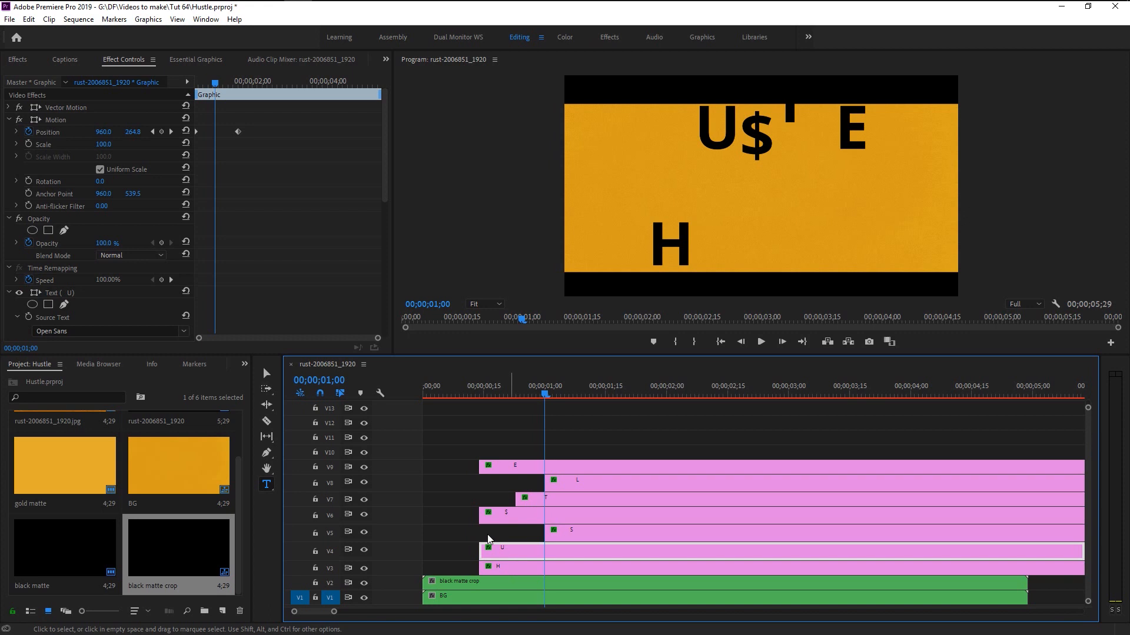
{"action": "right_click", "coordinate": [197, 133]}
{"action": "mouse_move", "coordinate": [271, 230]}
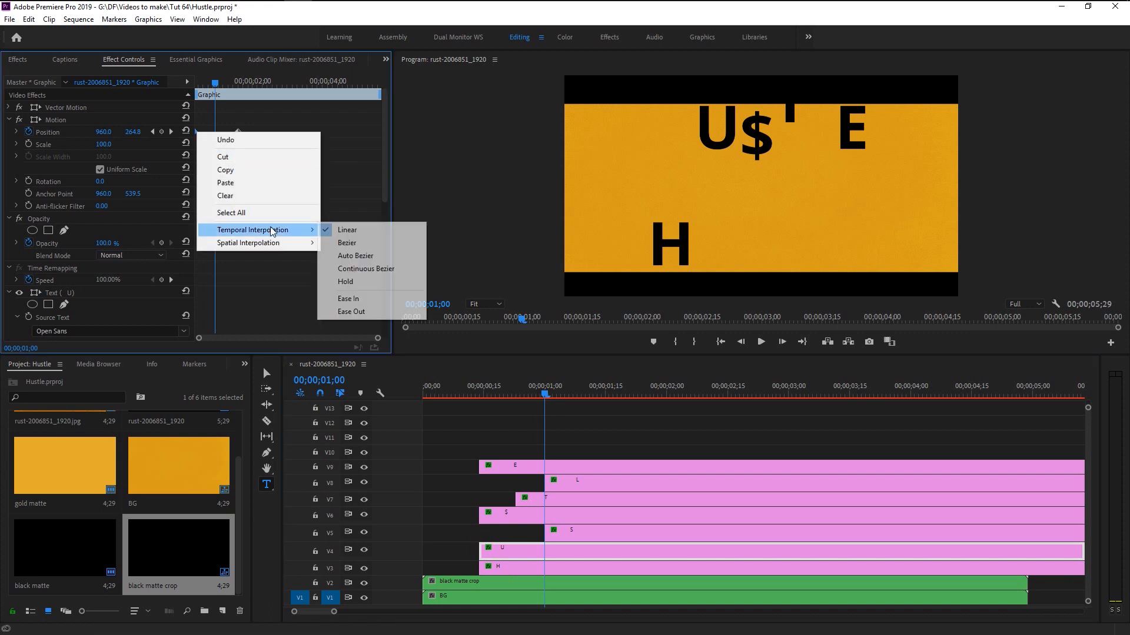
{"action": "left_click", "coordinate": [353, 299]}
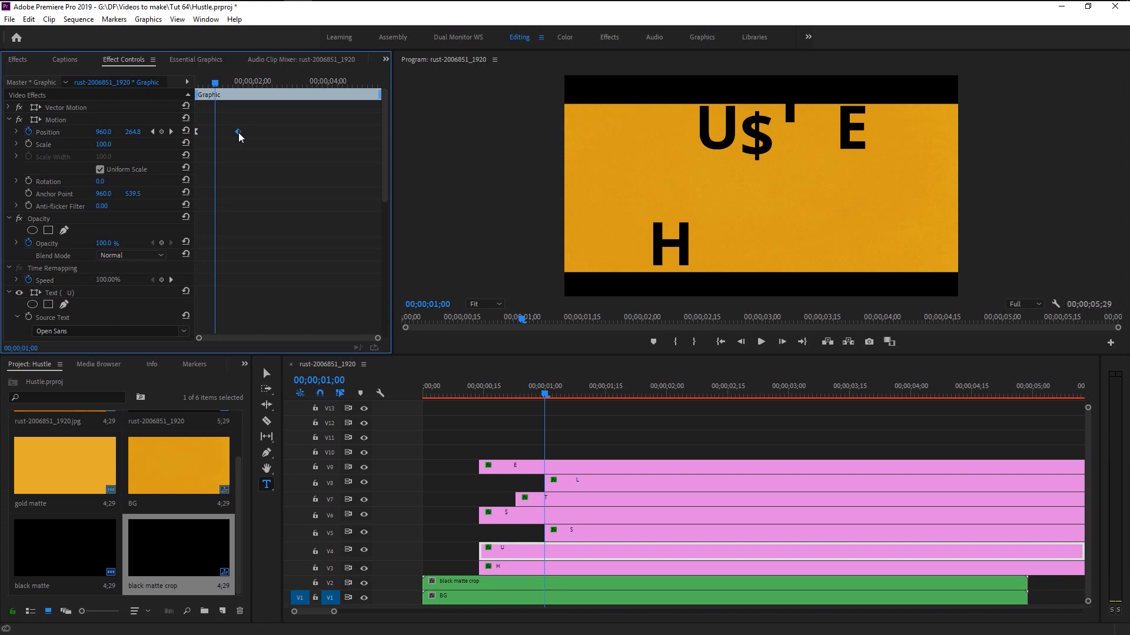
{"action": "right_click", "coordinate": [239, 134]}
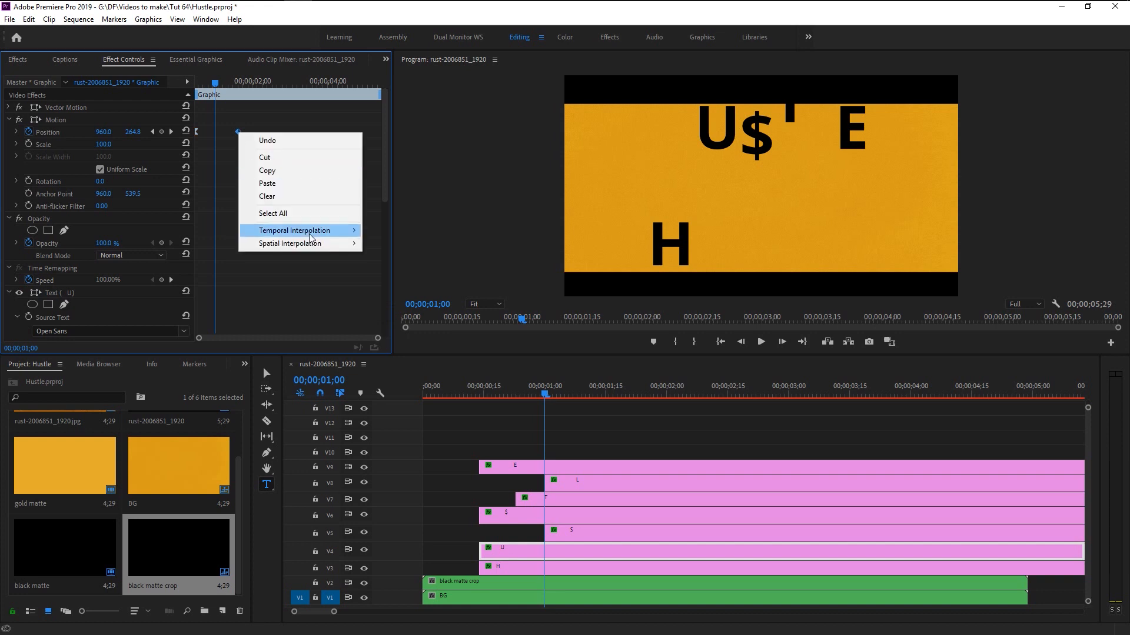
{"action": "mouse_move", "coordinate": [310, 235]}
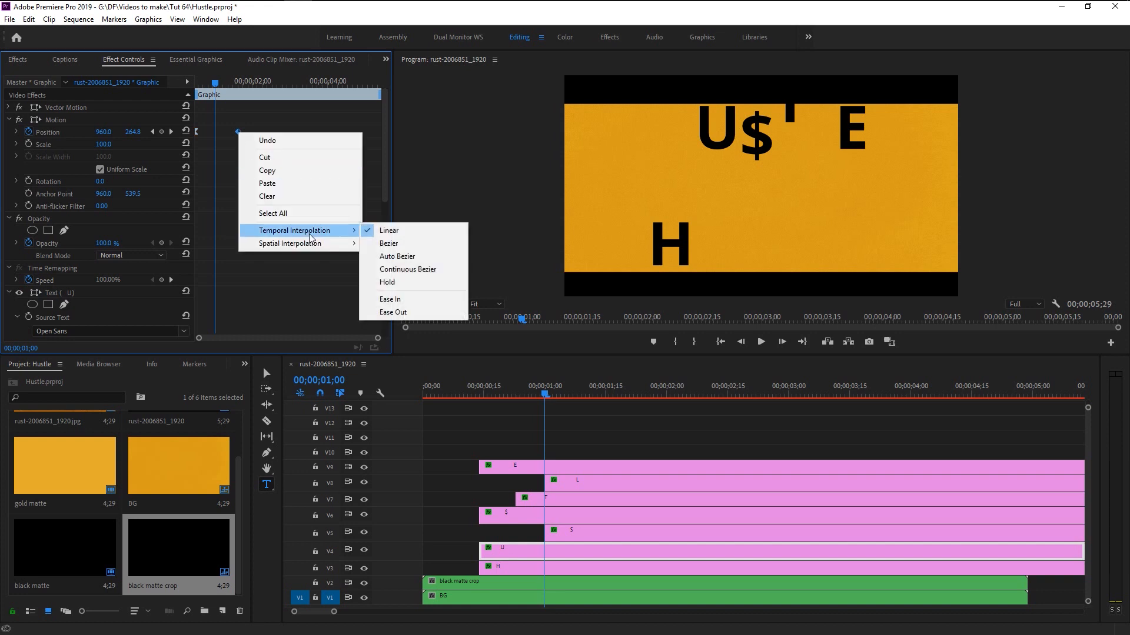
{"action": "left_click", "coordinate": [411, 311]}
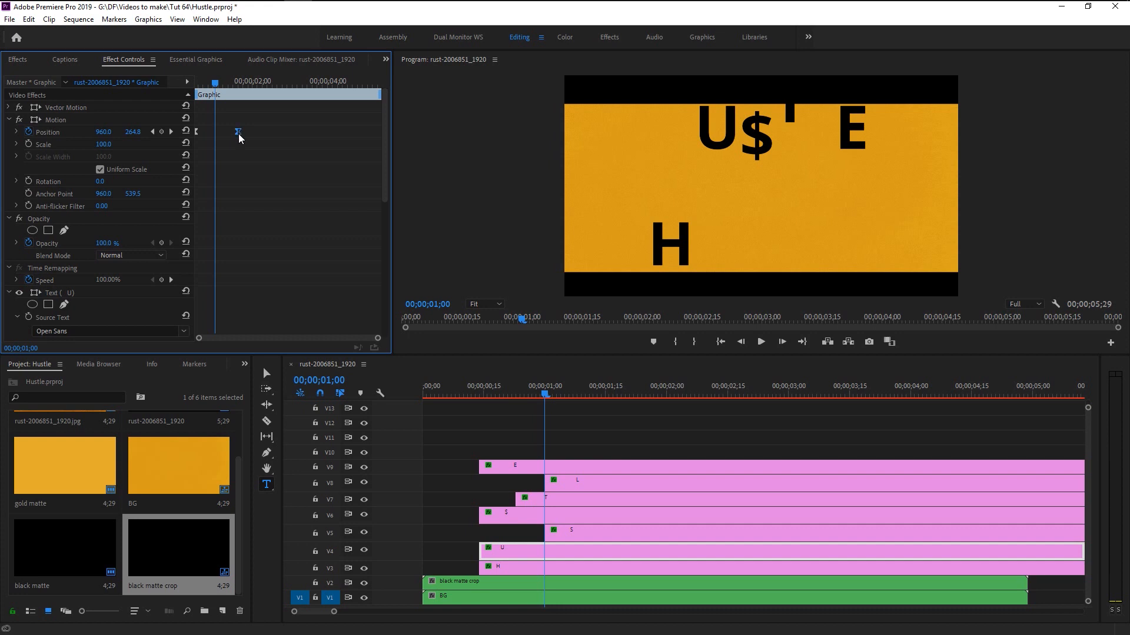
{"action": "left_click_drag", "start_coordinate": [239, 135], "coordinate": [242, 133]}
Set the temporal interpolation of the second Position keyframe of the S title on V5 to Bezier.
{"action": "left_click", "coordinate": [563, 533]}
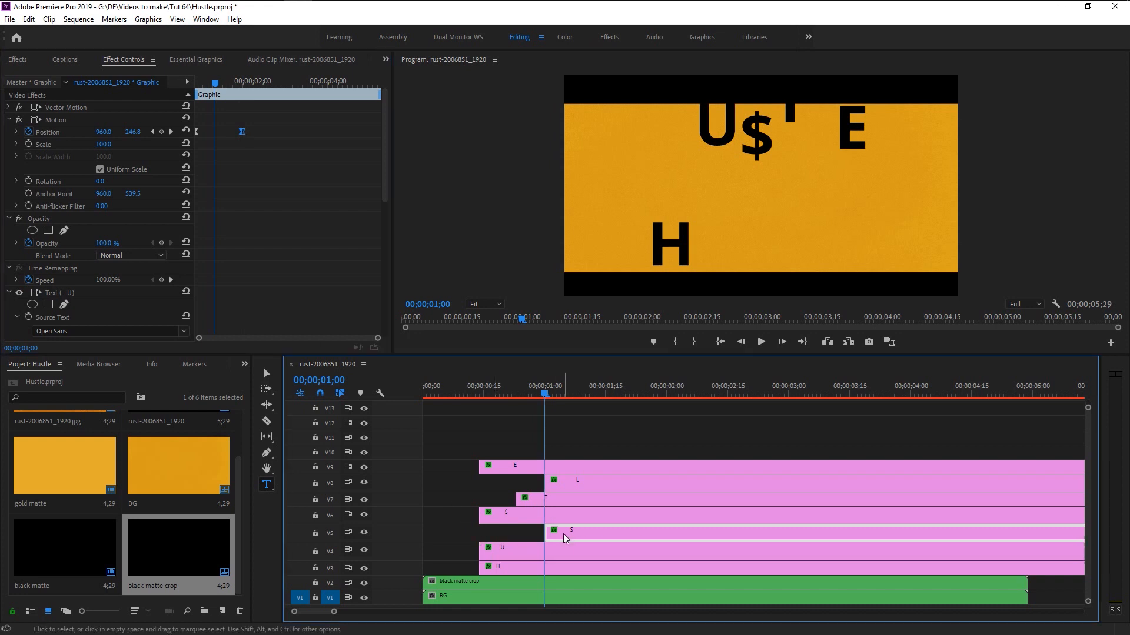
{"action": "left_click", "coordinate": [239, 132]}
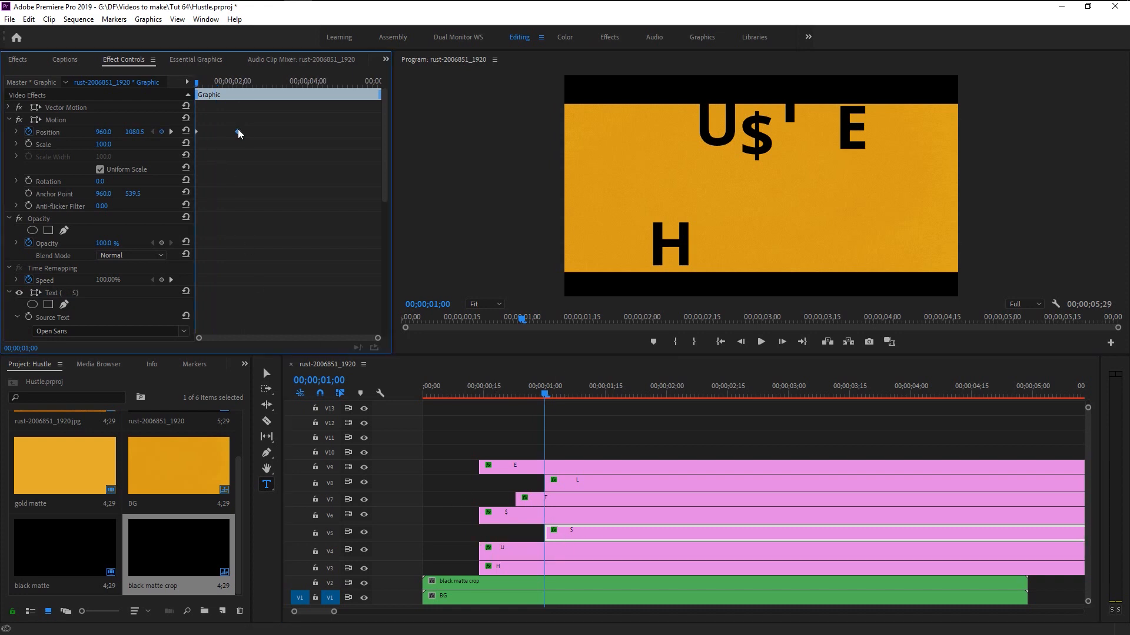
{"action": "right_click", "coordinate": [238, 132]}
{"action": "mouse_move", "coordinate": [354, 229]}
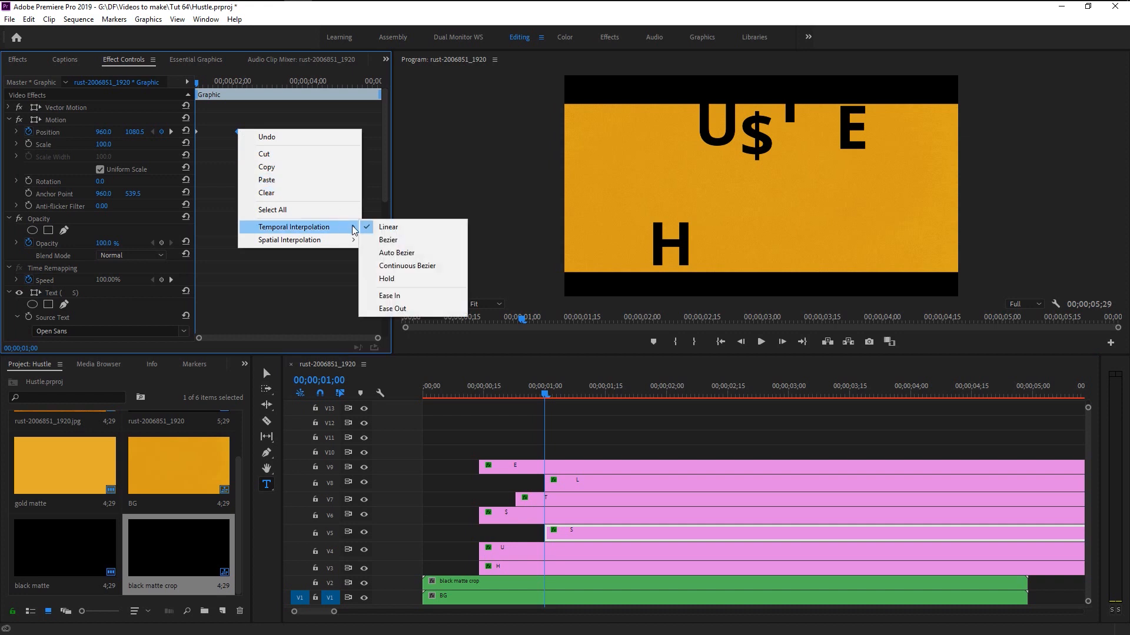
{"action": "left_click", "coordinate": [390, 240]}
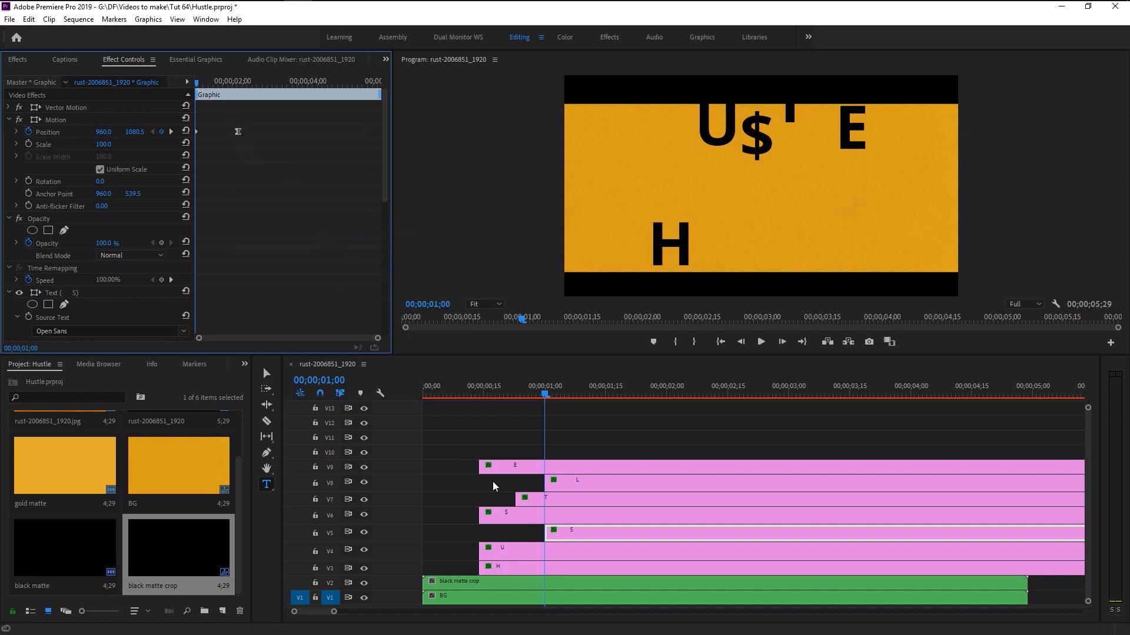
Apply Ease Out temporal interpolation to the $ title's second Position keyframe.
{"action": "left_click", "coordinate": [495, 515]}
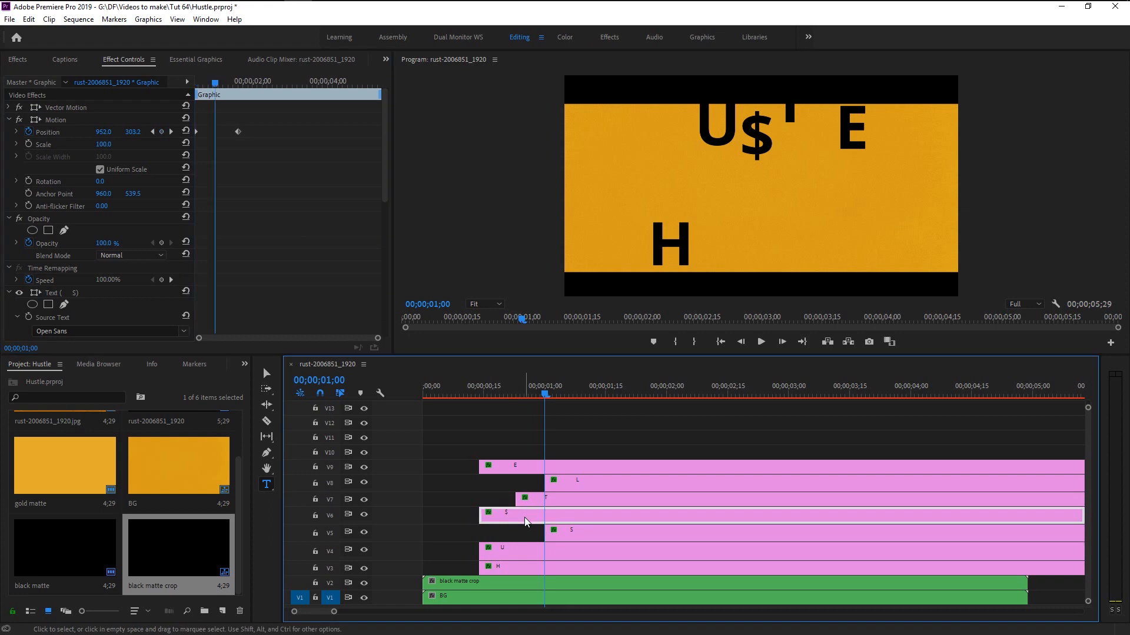
{"action": "left_click", "coordinate": [237, 133]}
{"action": "right_click", "coordinate": [237, 133]}
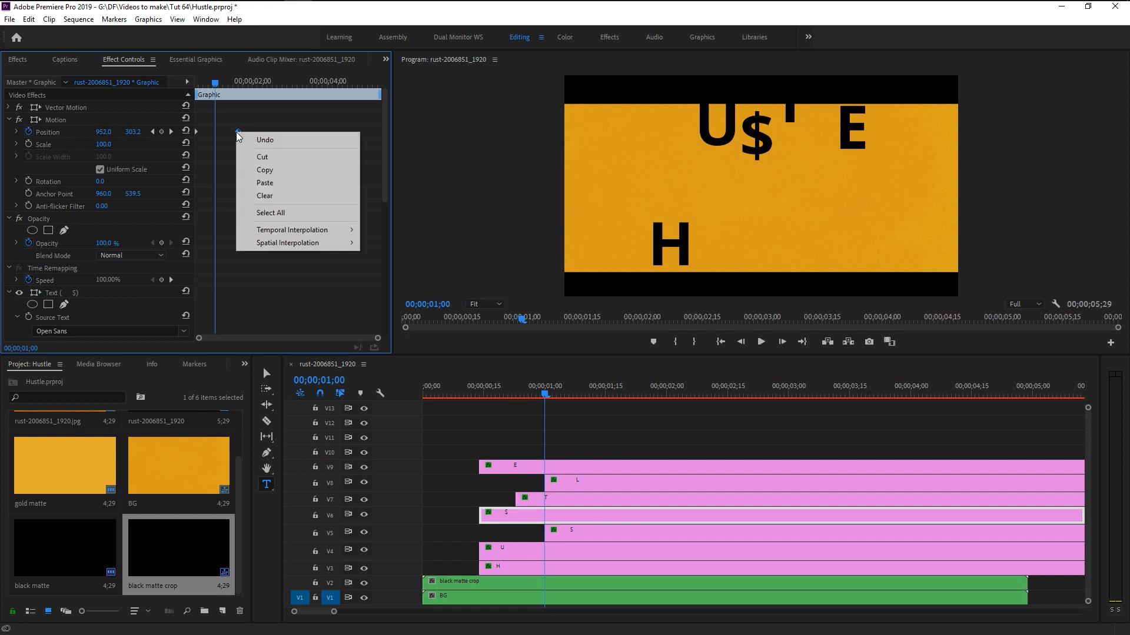
{"action": "mouse_move", "coordinate": [348, 230]}
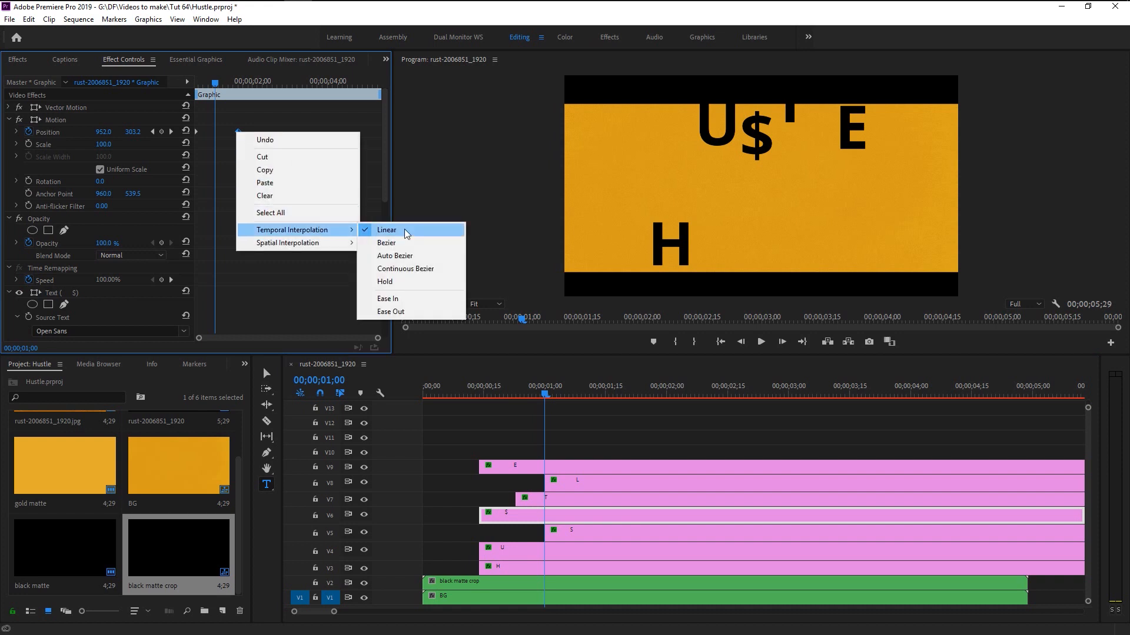
{"action": "left_click", "coordinate": [396, 311]}
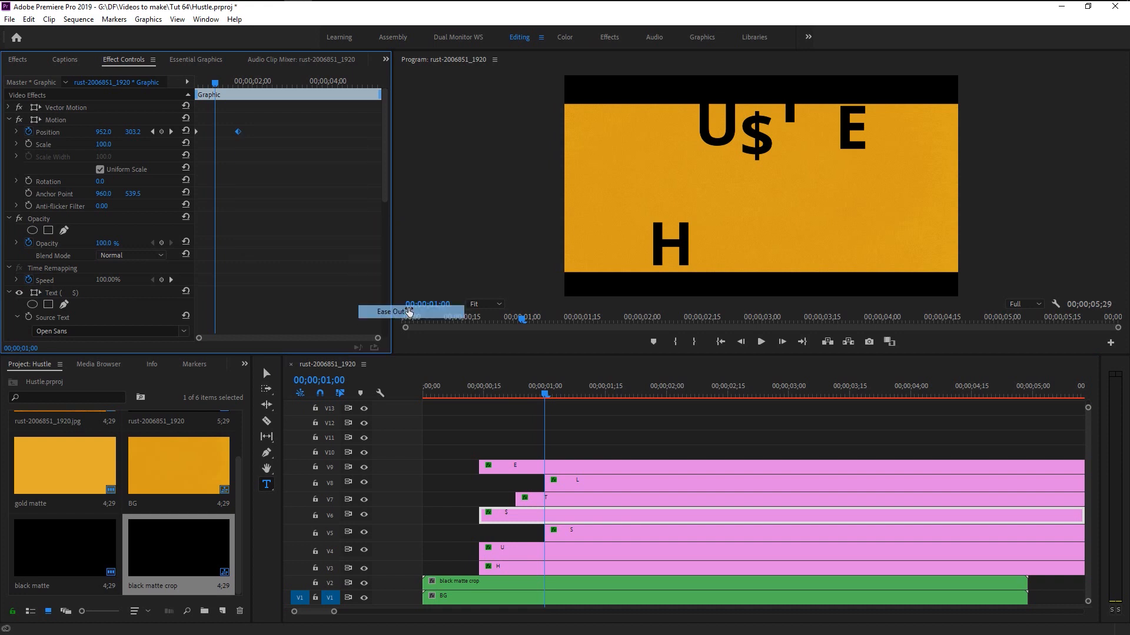
Apply Ease In temporal interpolation to the L title's first Position keyframe and Bezier to its second.
{"action": "left_click", "coordinate": [564, 504]}
{"action": "left_click", "coordinate": [580, 481]}
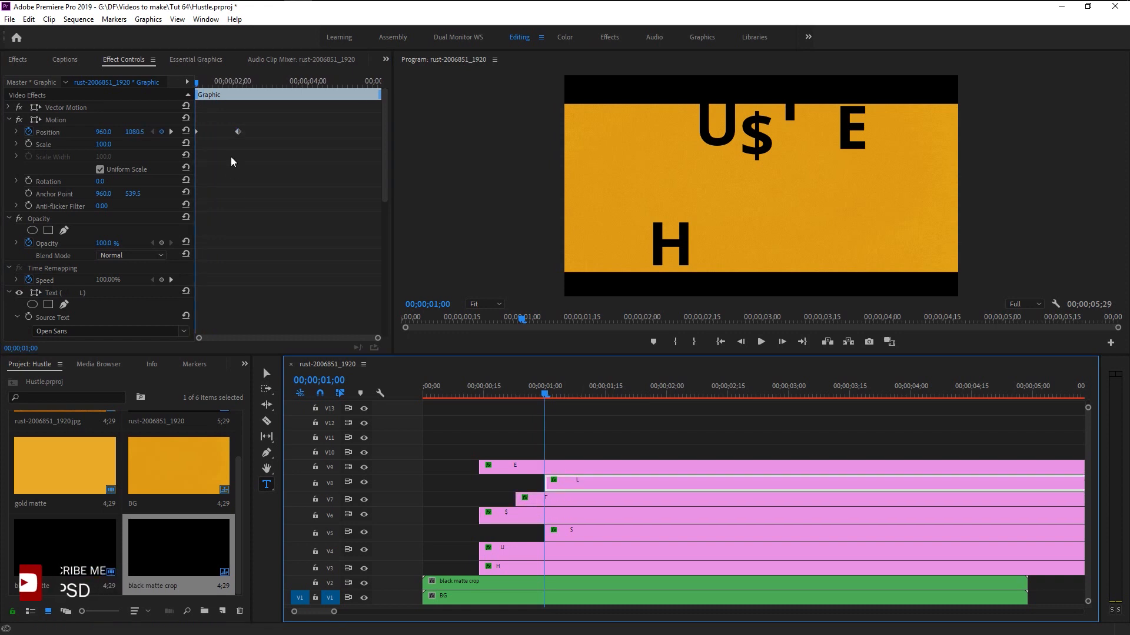
{"action": "right_click", "coordinate": [198, 135]}
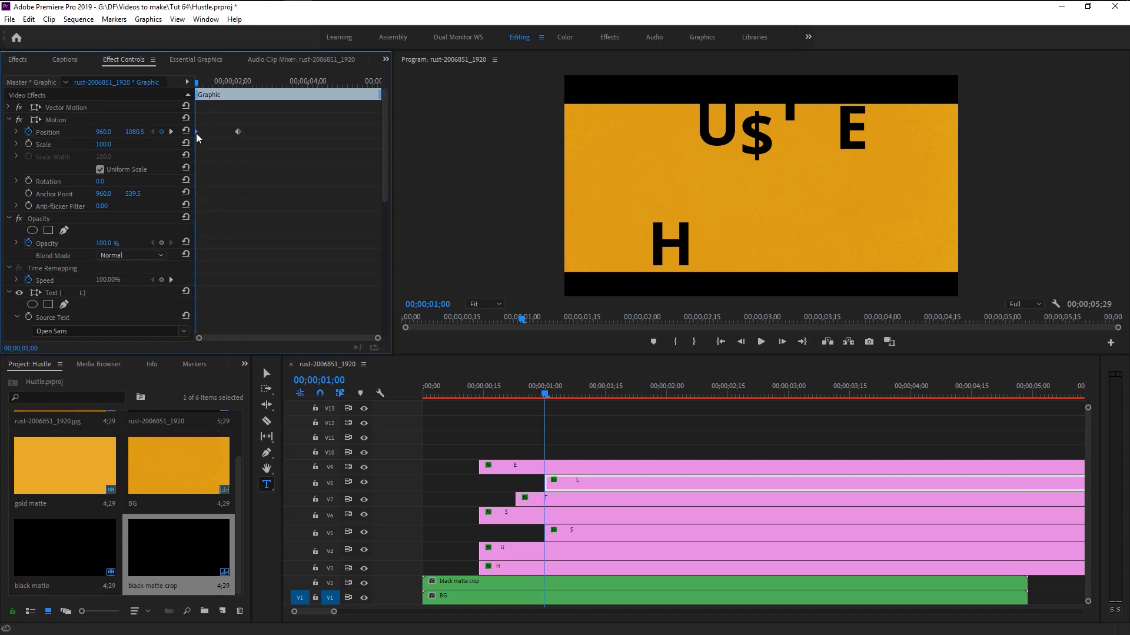
{"action": "mouse_move", "coordinate": [273, 230]}
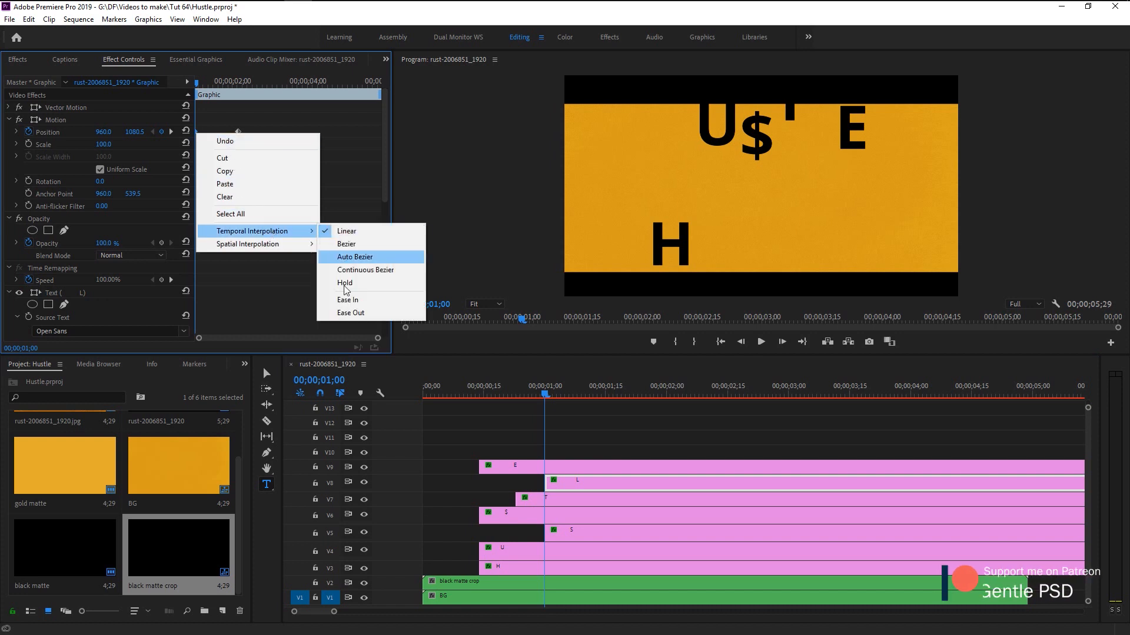
{"action": "left_click", "coordinate": [341, 298]}
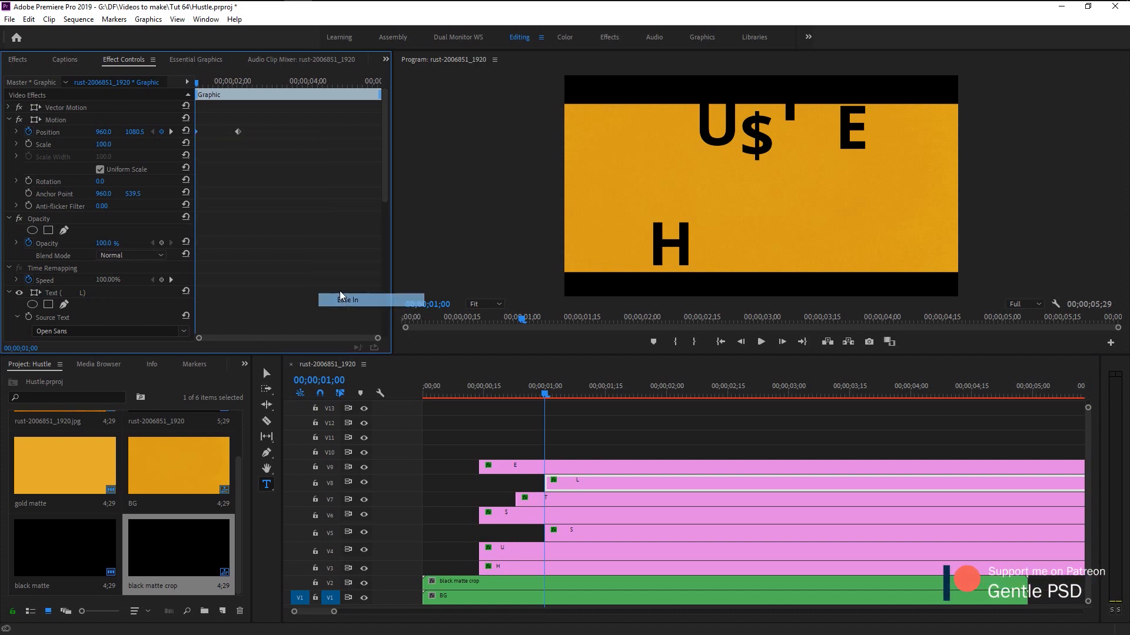
{"action": "right_click", "coordinate": [237, 132]}
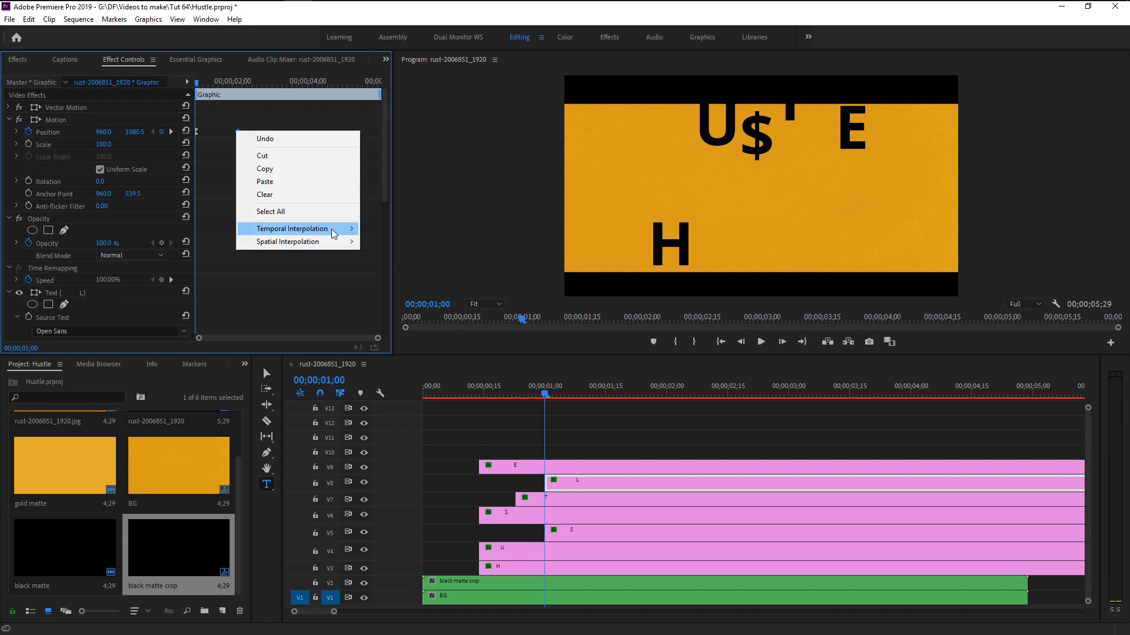
{"action": "mouse_move", "coordinate": [330, 230]}
{"action": "left_click", "coordinate": [396, 243]}
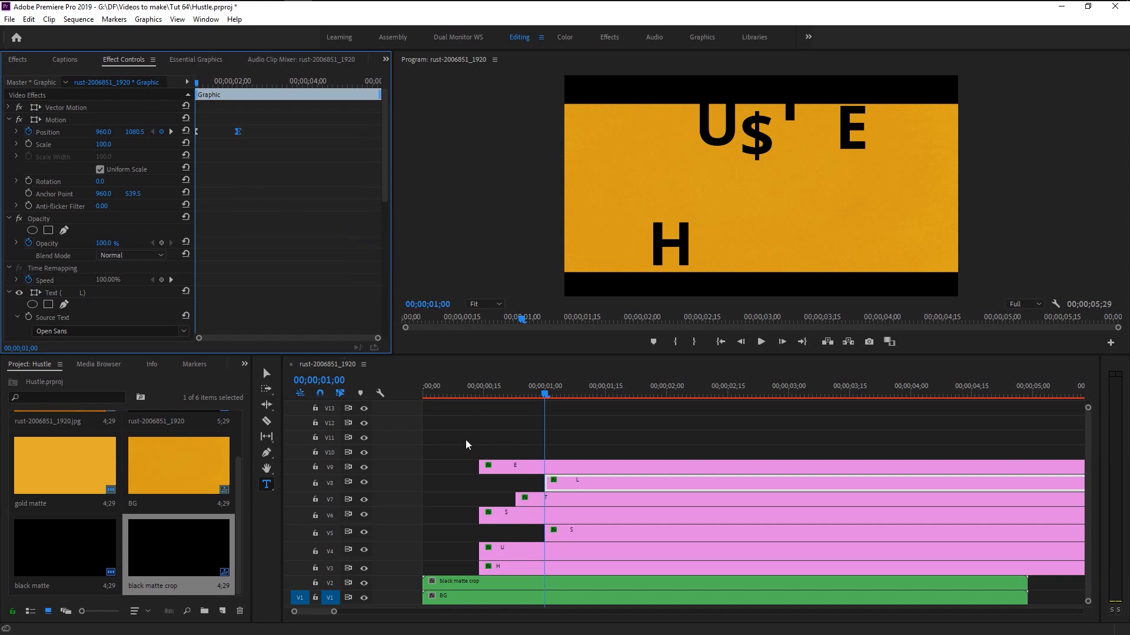
Move the E title's second Position keyframe slightly later to slow its movement.
{"action": "left_click", "coordinate": [512, 465]}
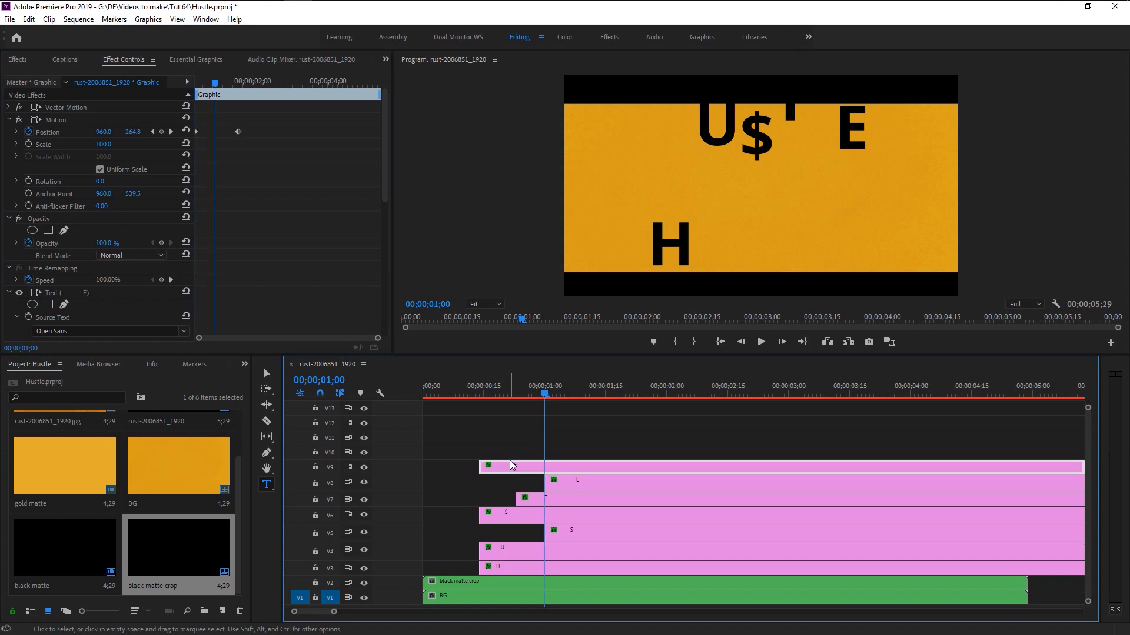
{"action": "left_click", "coordinate": [238, 133]}
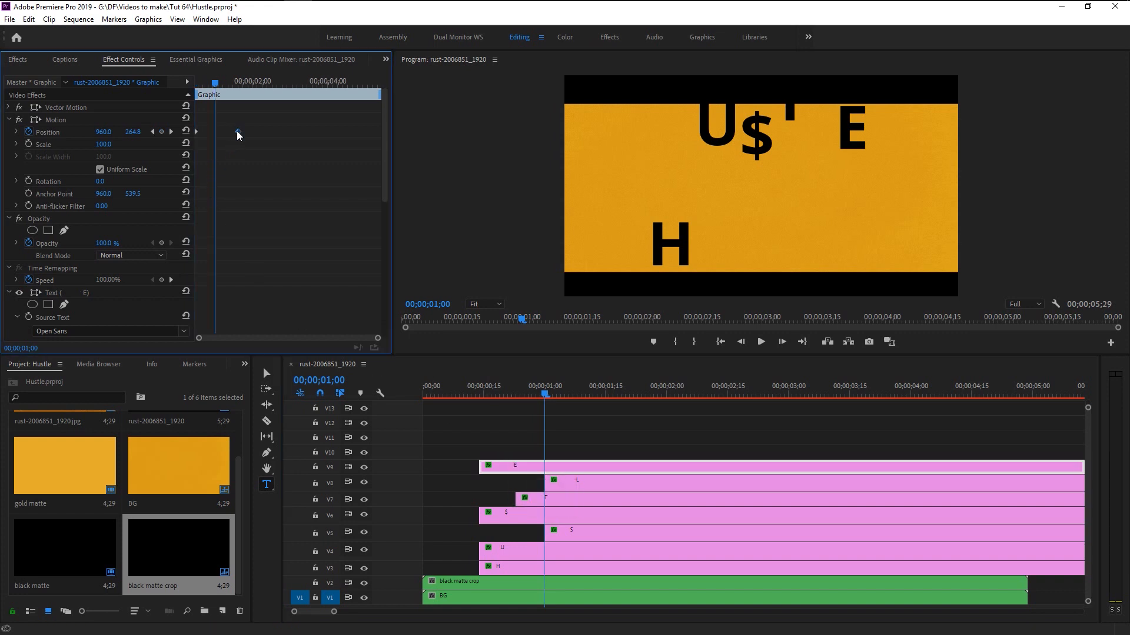
{"action": "left_click_drag", "start_coordinate": [238, 135], "coordinate": [252, 139]}
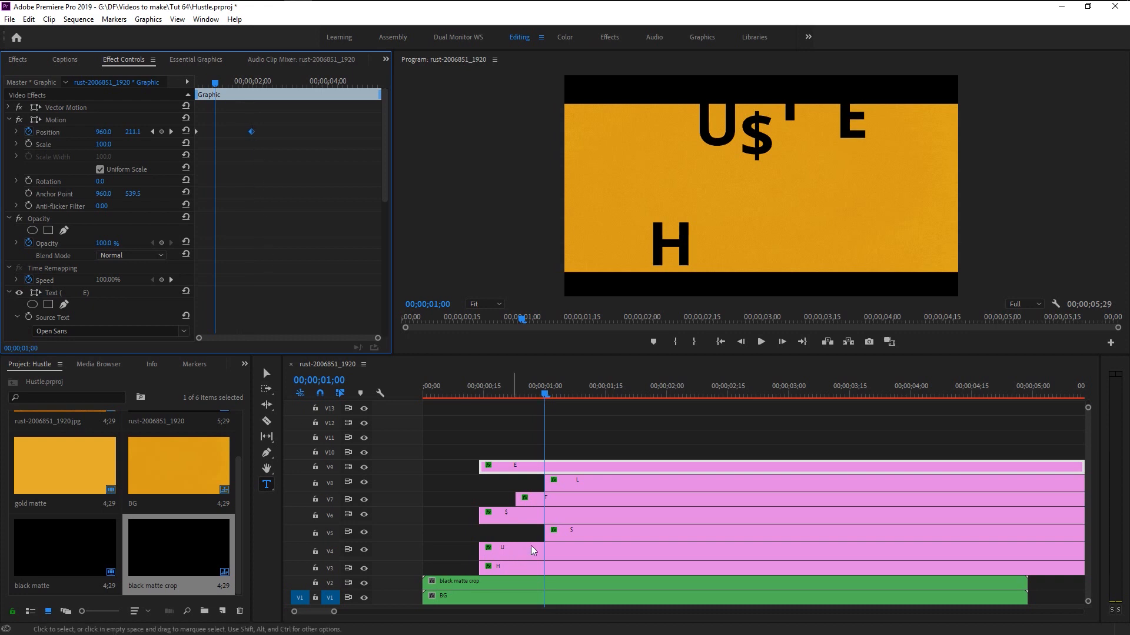
Extend the beginning of the $ title on V6 back to the start of the sequence.
{"action": "left_click", "coordinate": [550, 533]}
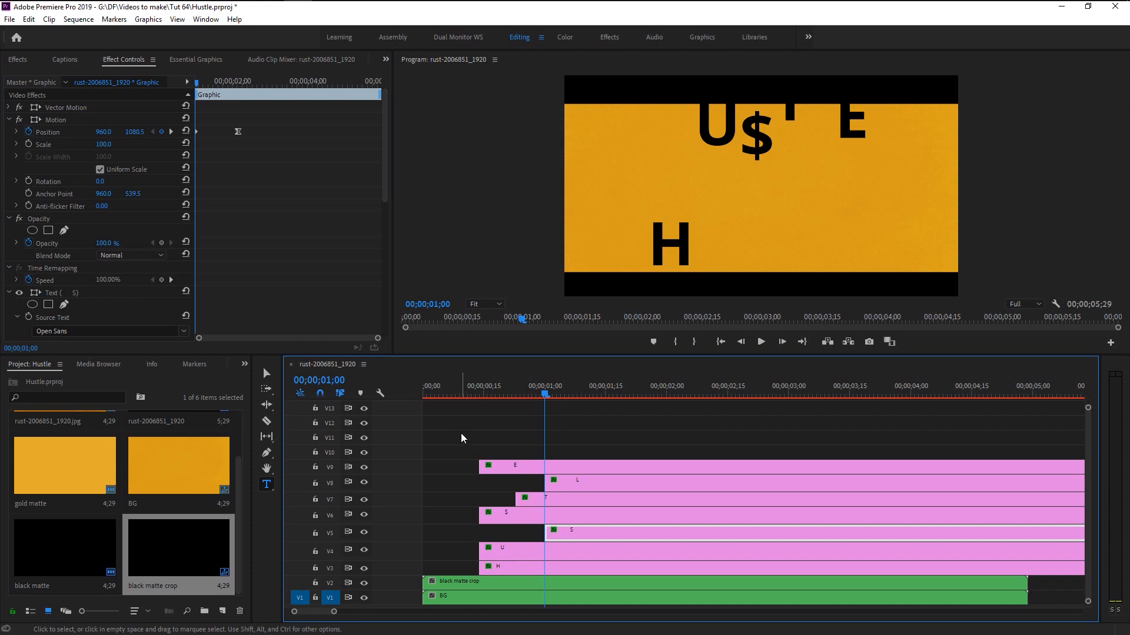
{"action": "left_click", "coordinate": [499, 517]}
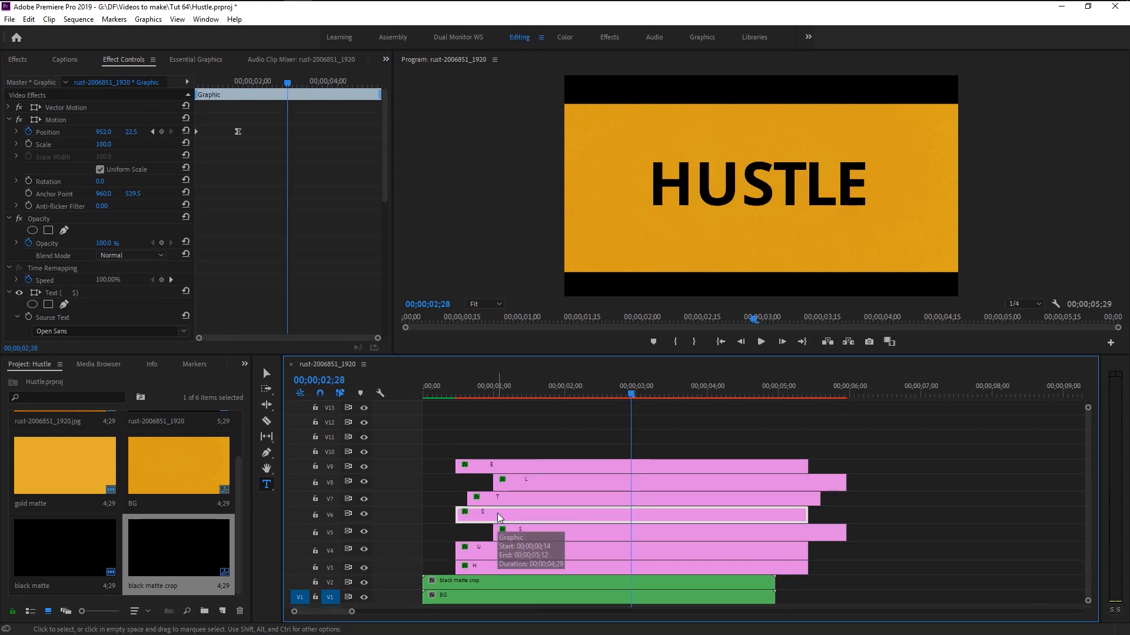
{"action": "left_click_drag", "start_coordinate": [465, 516], "coordinate": [425, 516]}
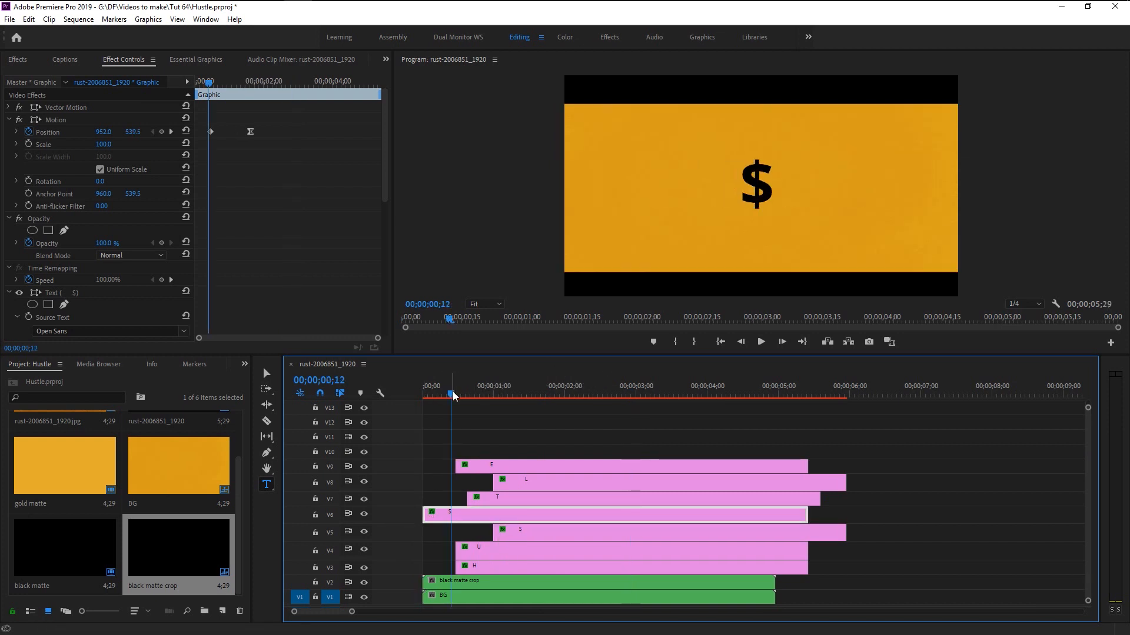
Shift both of the $ title's Position keyframes later together, placing the first slightly before 00;00;01;20.
{"action": "left_click_drag", "start_coordinate": [453, 396], "coordinate": [547, 410]}
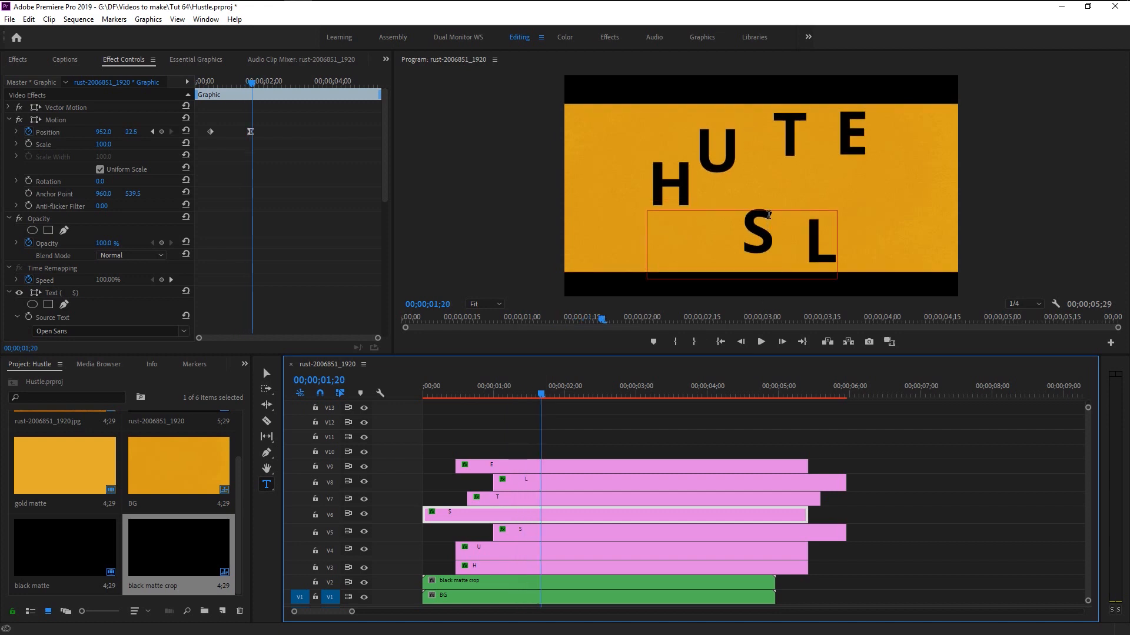
{"action": "left_click", "coordinate": [210, 132]}
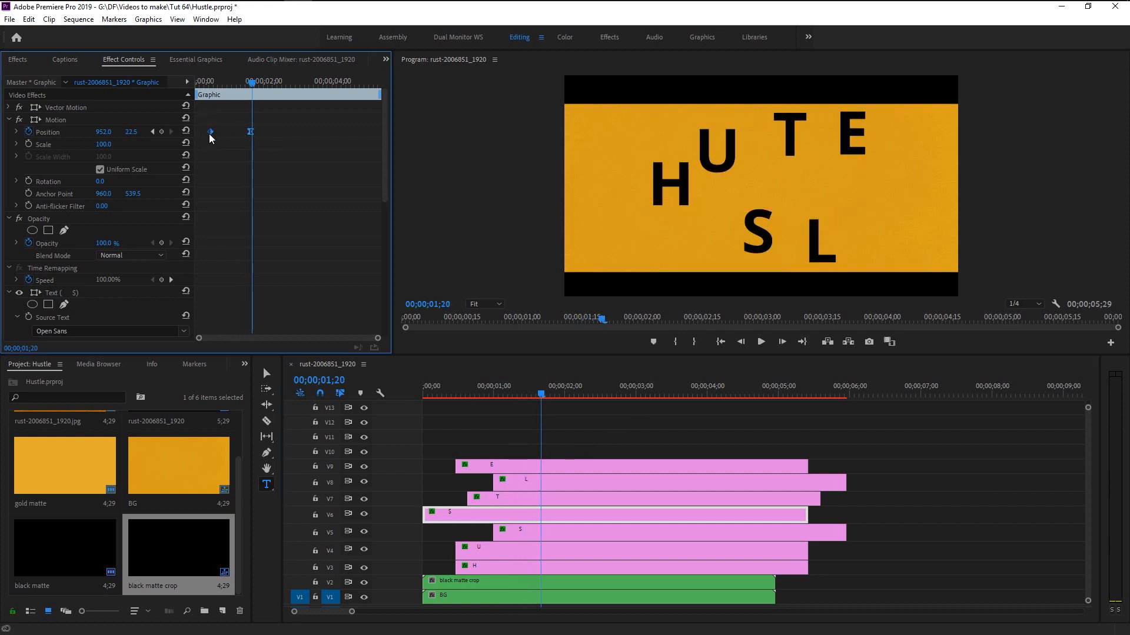
{"action": "left_click_drag", "start_coordinate": [210, 132], "coordinate": [252, 132]}
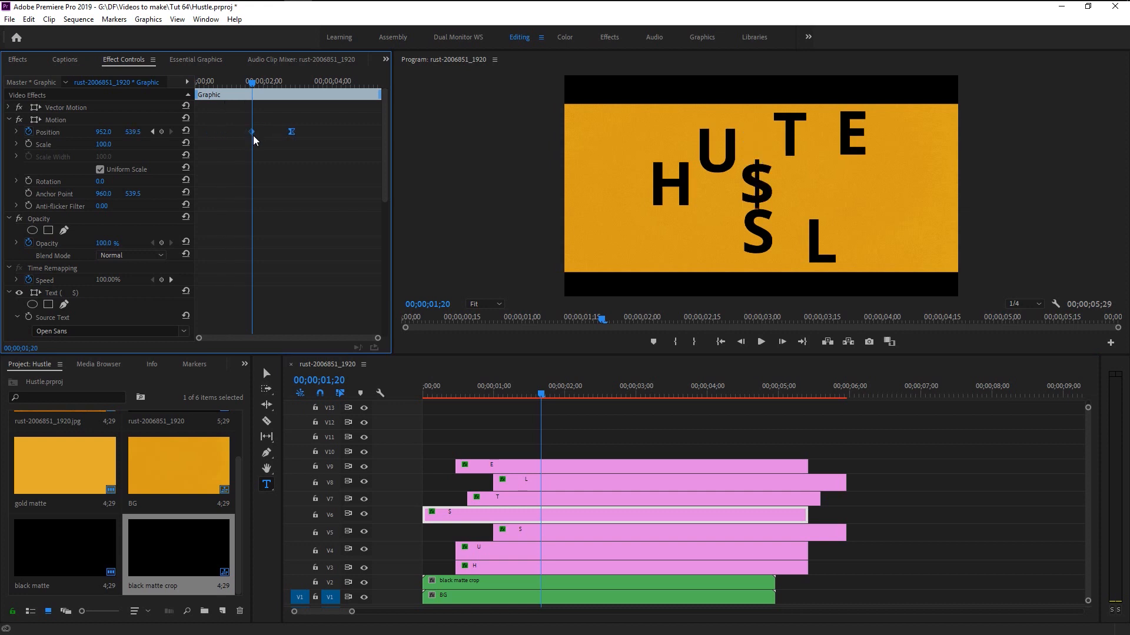
{"action": "left_click_drag", "start_coordinate": [253, 134], "coordinate": [243, 138]}
{"action": "left_click_drag", "start_coordinate": [241, 141], "coordinate": [241, 139]}
{"action": "left_click", "coordinate": [313, 187]}
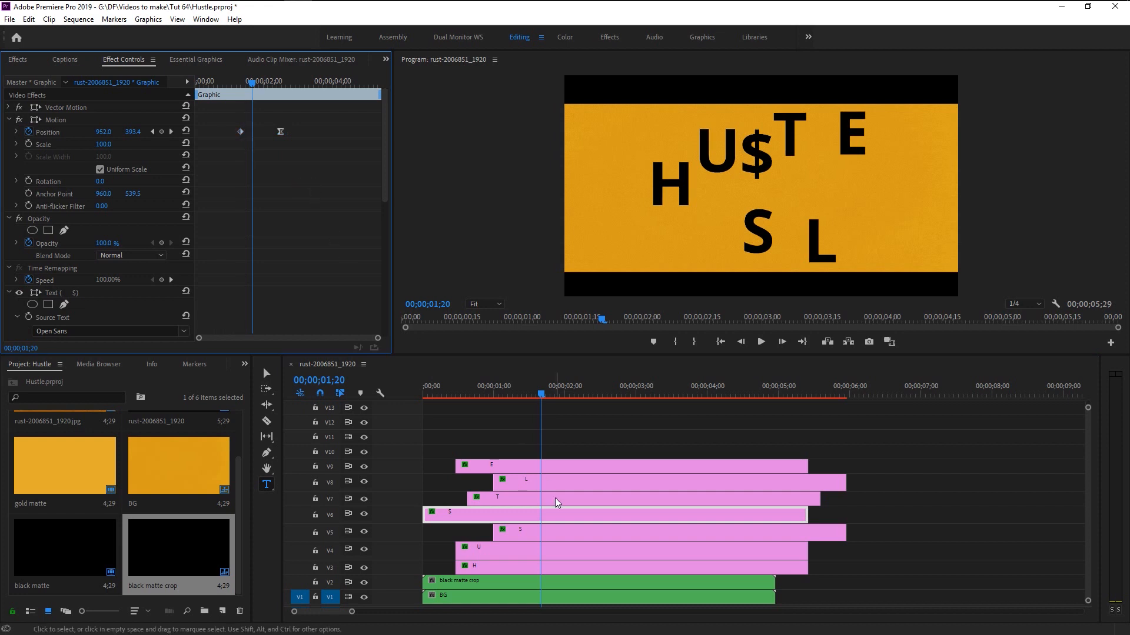
Play the letter animation from the sequence start and scrub through it to check the timing.
{"action": "left_click_drag", "start_coordinate": [436, 394], "coordinate": [334, 403]}
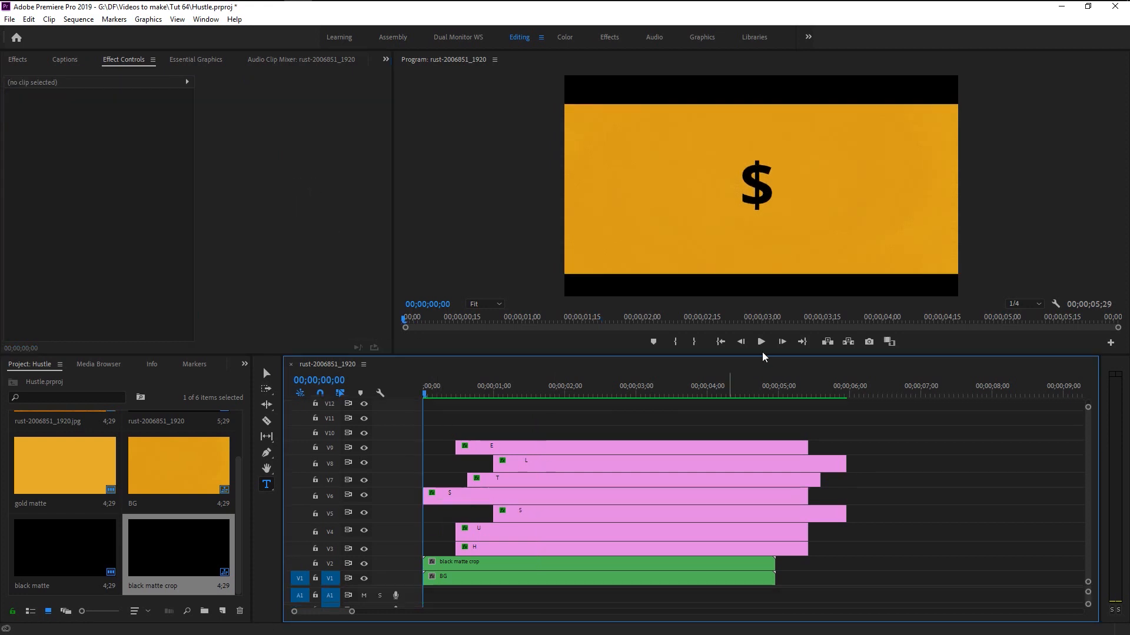
{"action": "left_click", "coordinate": [760, 343]}
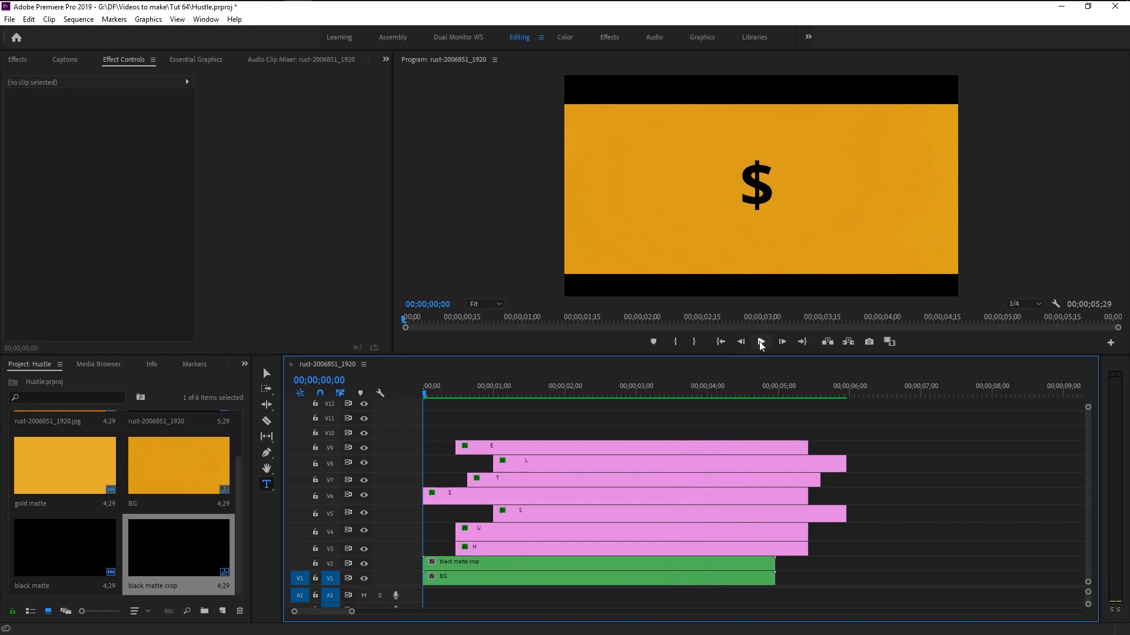
{"action": "left_click", "coordinate": [761, 343]}
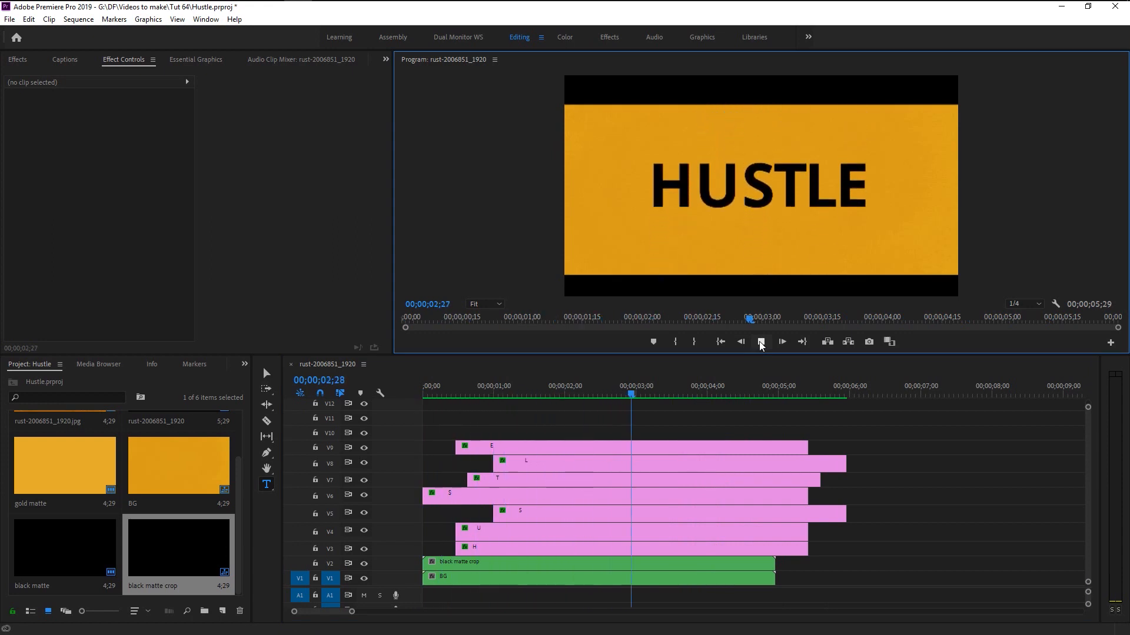
{"action": "left_click", "coordinate": [530, 395]}
{"action": "left_click_drag", "start_coordinate": [531, 399], "coordinate": [623, 405]}
Duplicate the U title from V4 onto V10, keeping its start time.
{"action": "left_click", "coordinate": [494, 549]}
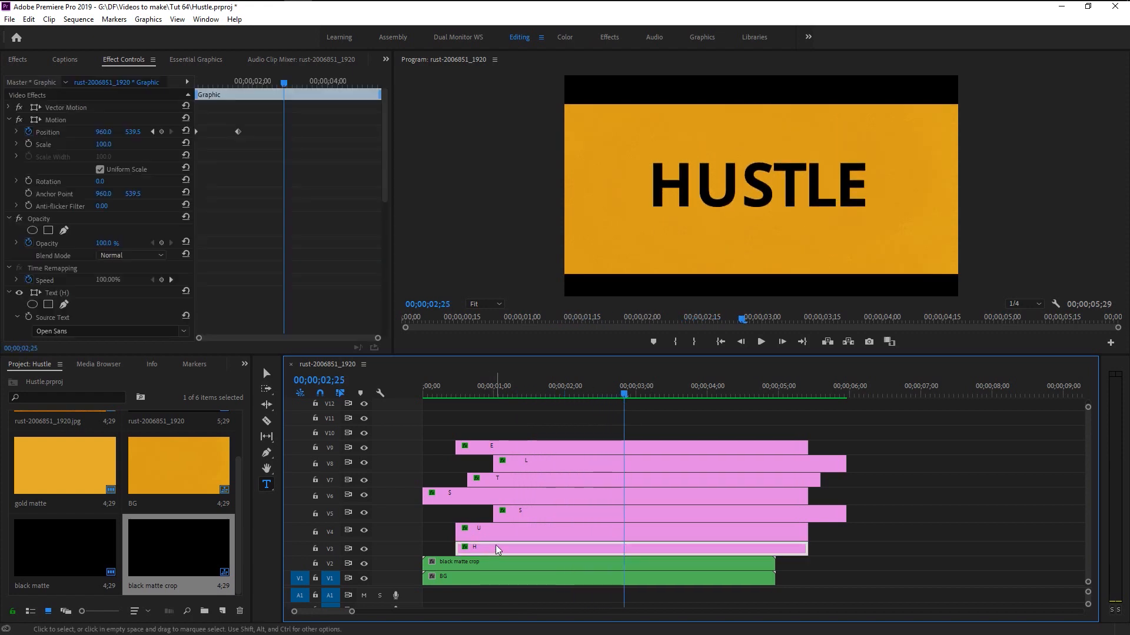
{"action": "left_click", "coordinate": [509, 538]}
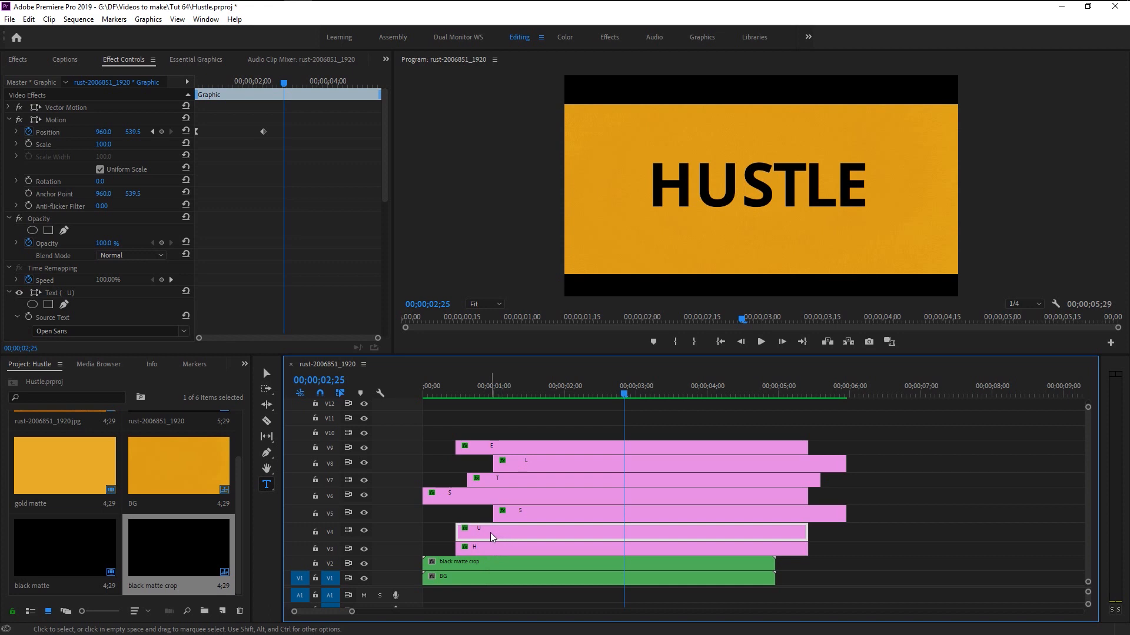
{"action": "left_click_drag", "start_coordinate": [493, 536], "coordinate": [509, 438]}
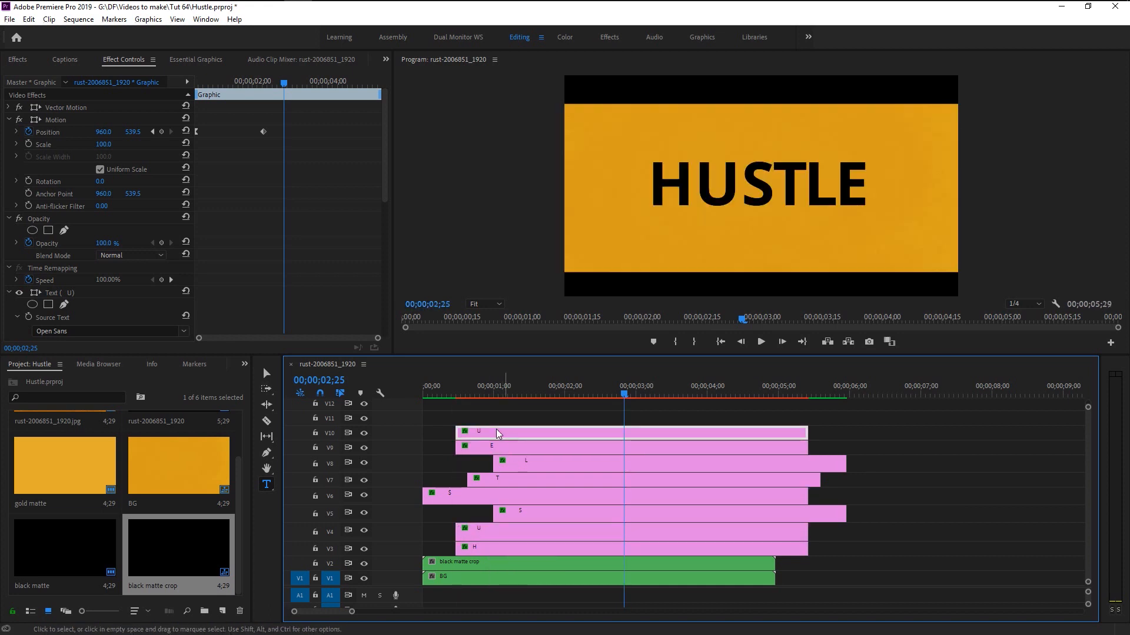
Replace the text of the duplicated title on V10 with THE.
{"action": "left_click", "coordinate": [478, 385]}
{"action": "left_click_drag", "start_coordinate": [499, 392], "coordinate": [587, 405]}
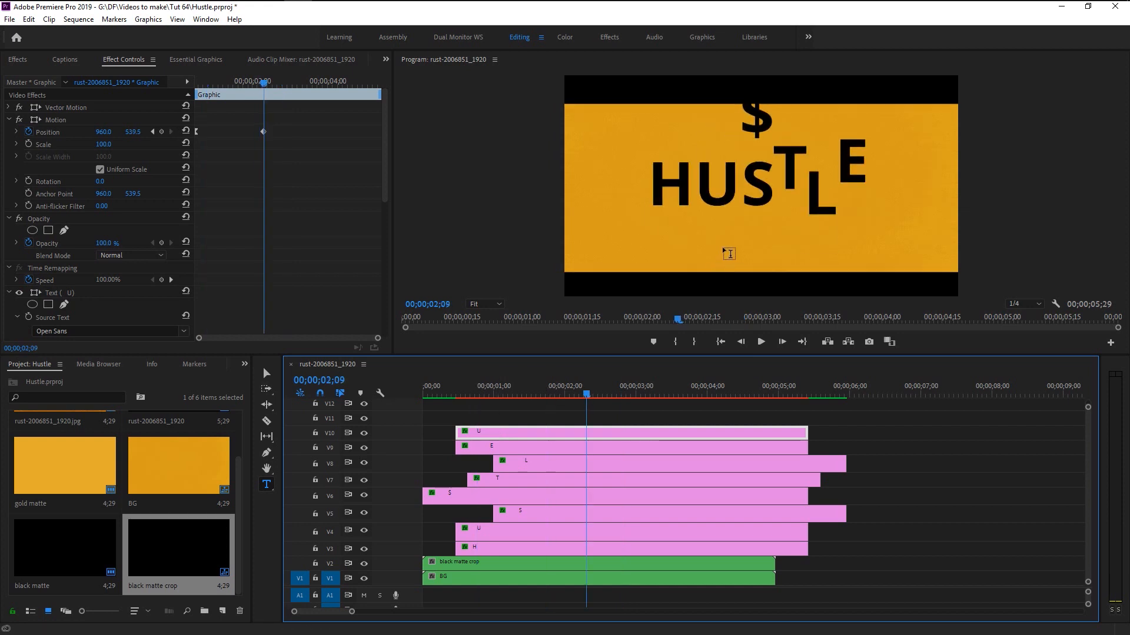
{"action": "left_click", "coordinate": [716, 183]}
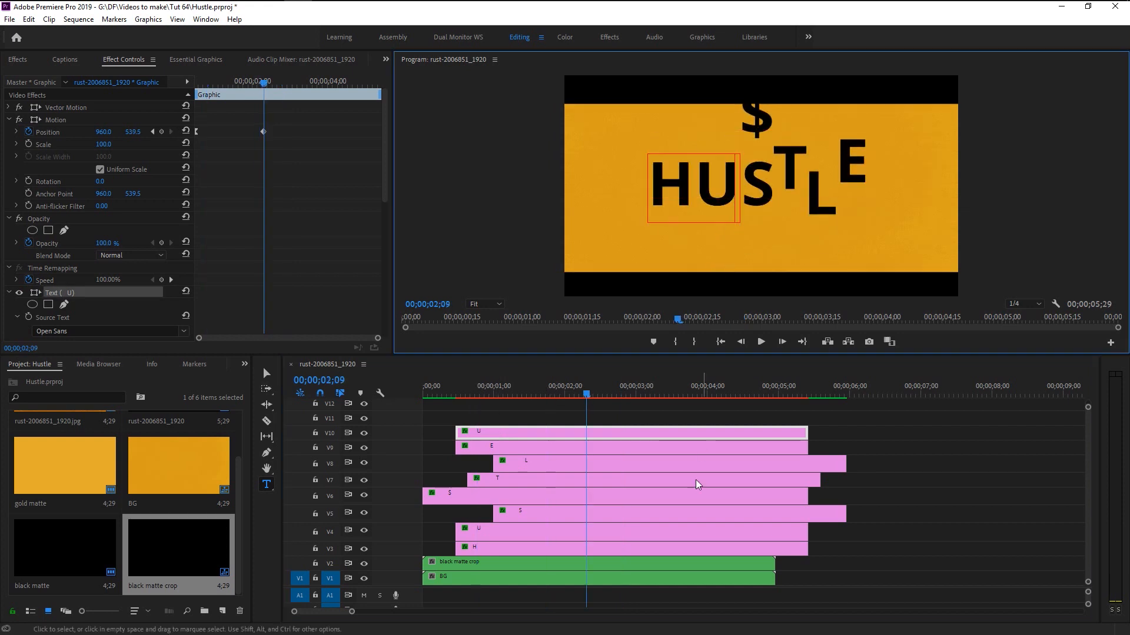
{"action": "key", "text": "BackSpace"}
{"action": "key", "text": "BackSpace"}
{"action": "key", "text": "BackSpace"}
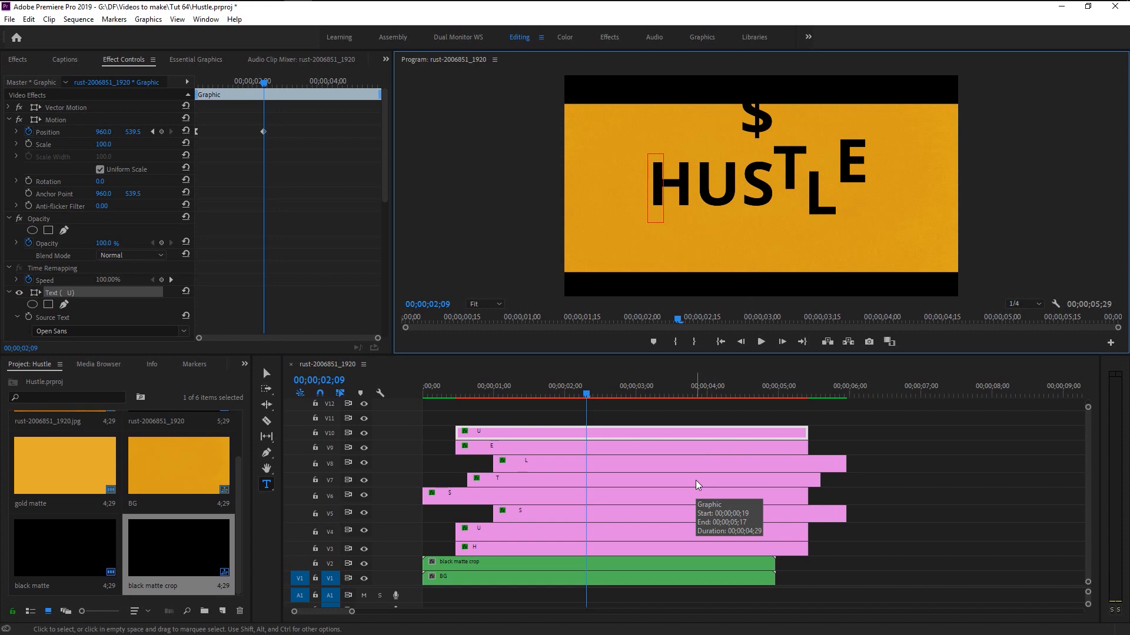
{"action": "type", "text": "THE"}
{"action": "key", "text": "Escape"}
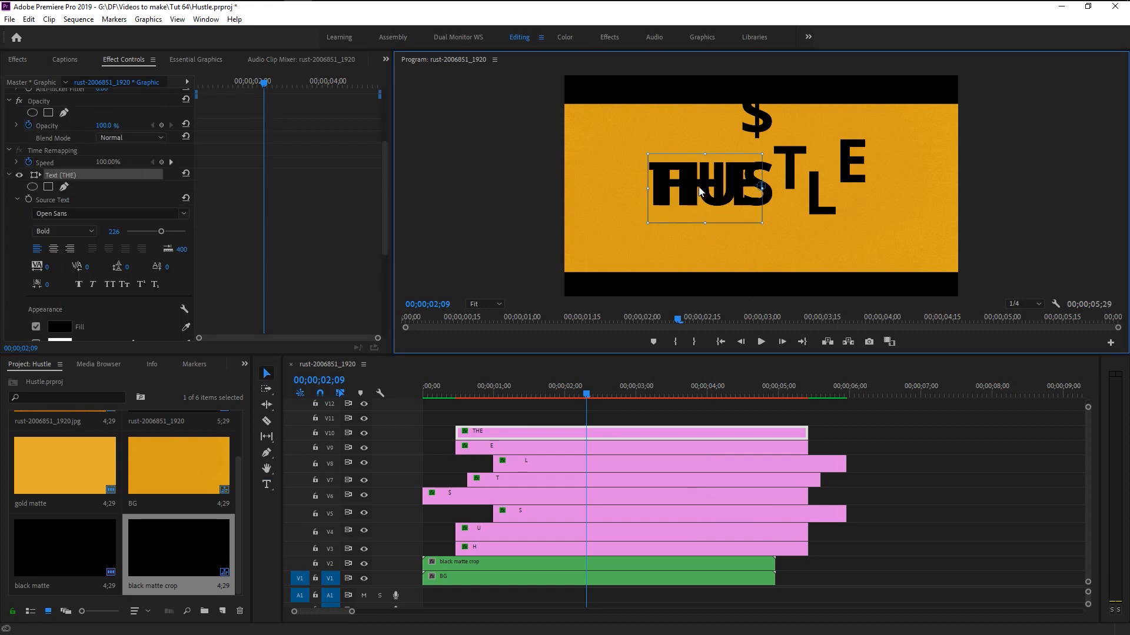
Scale THE down beside the upper left of the H, and shift its clip to start slightly after the T title.
{"action": "left_click_drag", "start_coordinate": [761, 221], "coordinate": [627, 180]}
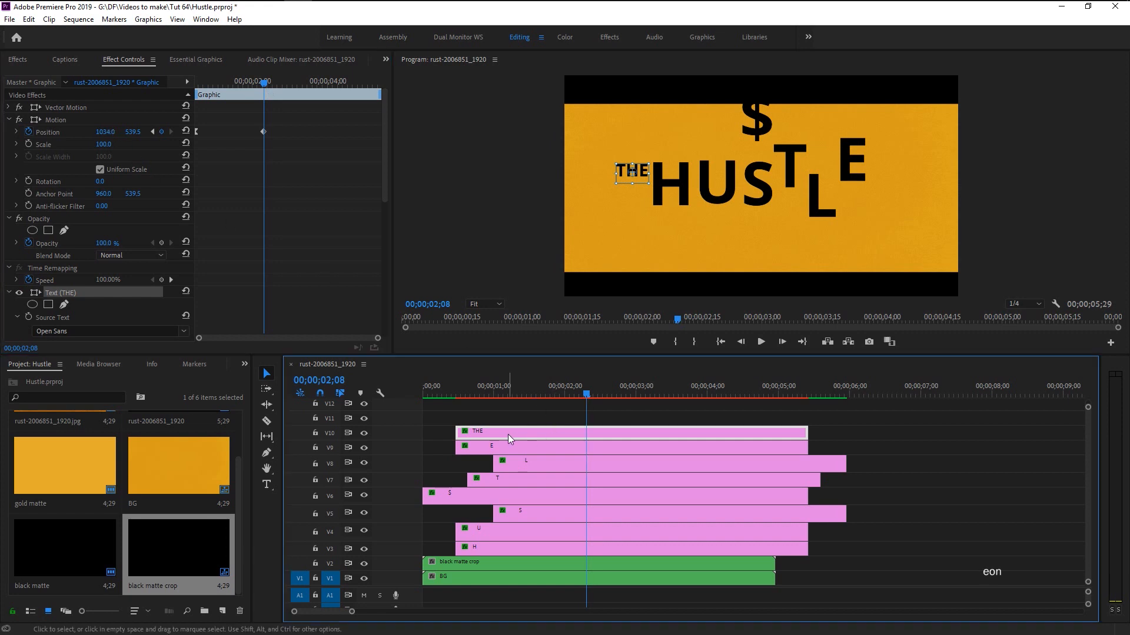
{"action": "left_click_drag", "start_coordinate": [507, 434], "coordinate": [530, 436]}
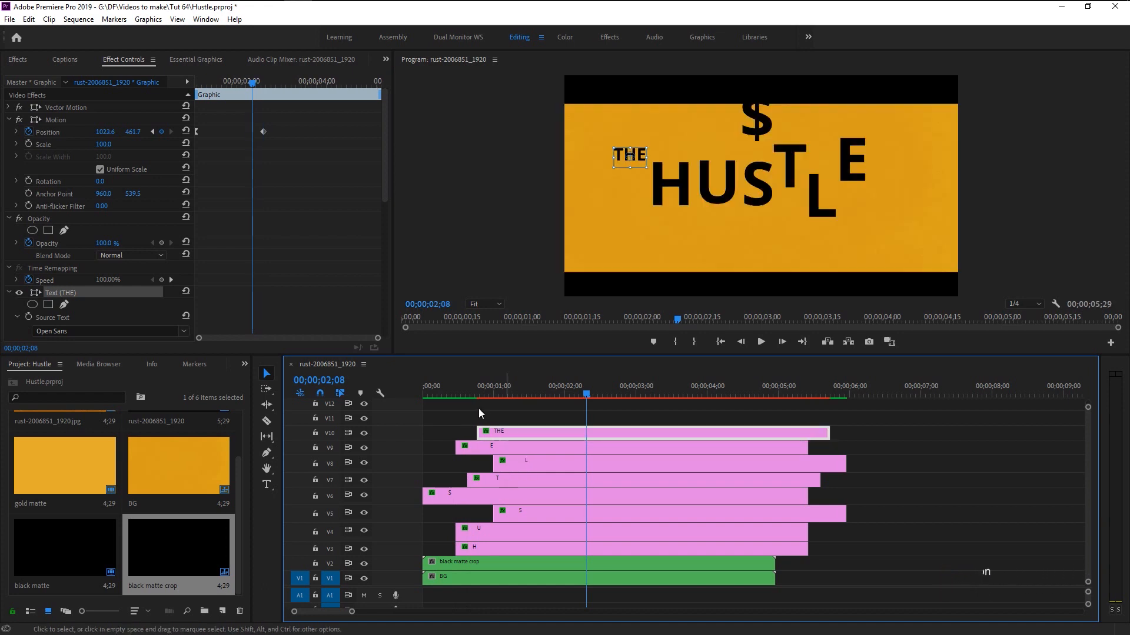
Play the THE HUSTLE animation repeatedly from the start to review the letter movement.
{"action": "key", "text": "Home"}
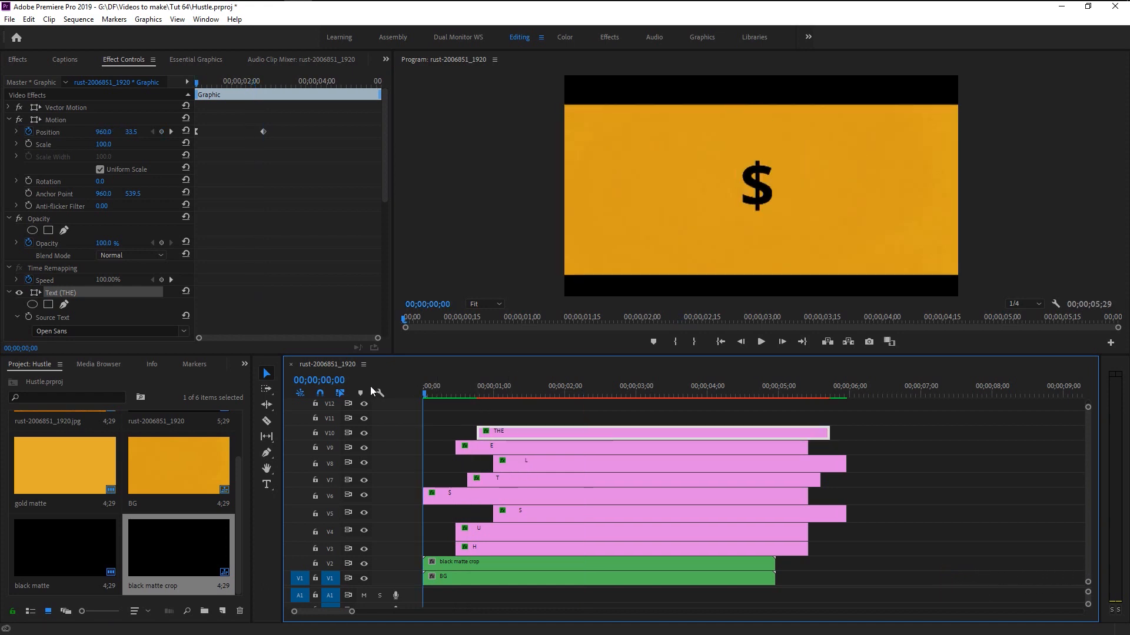
{"action": "left_click", "coordinate": [762, 344]}
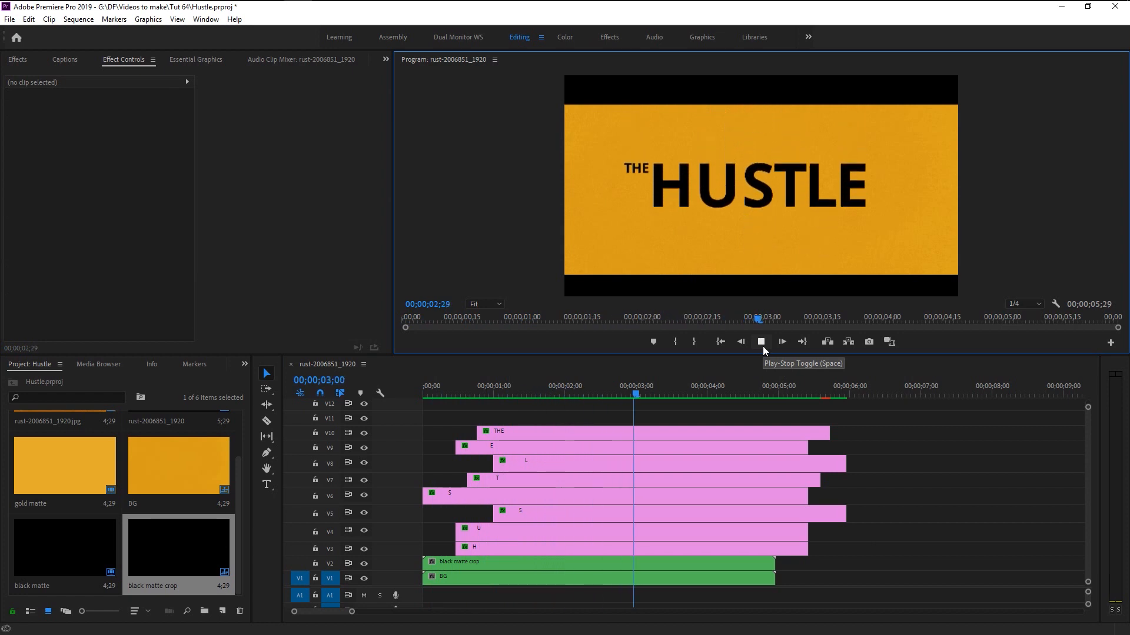
{"action": "left_click", "coordinate": [527, 417]}
{"action": "key", "text": "Home"}
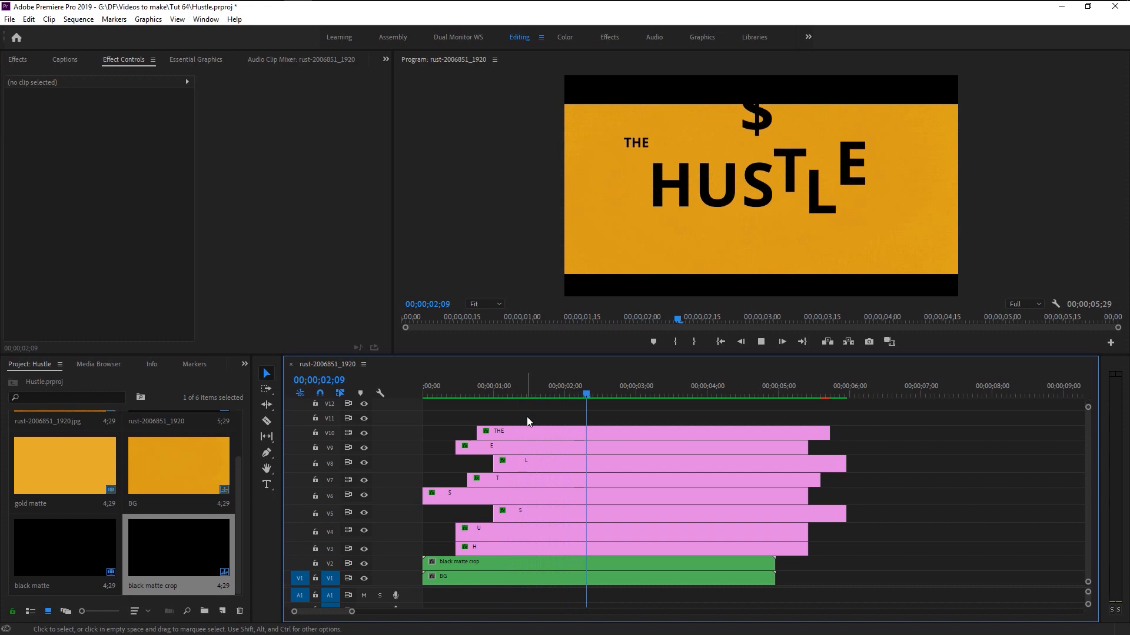
{"action": "key", "text": "space"}
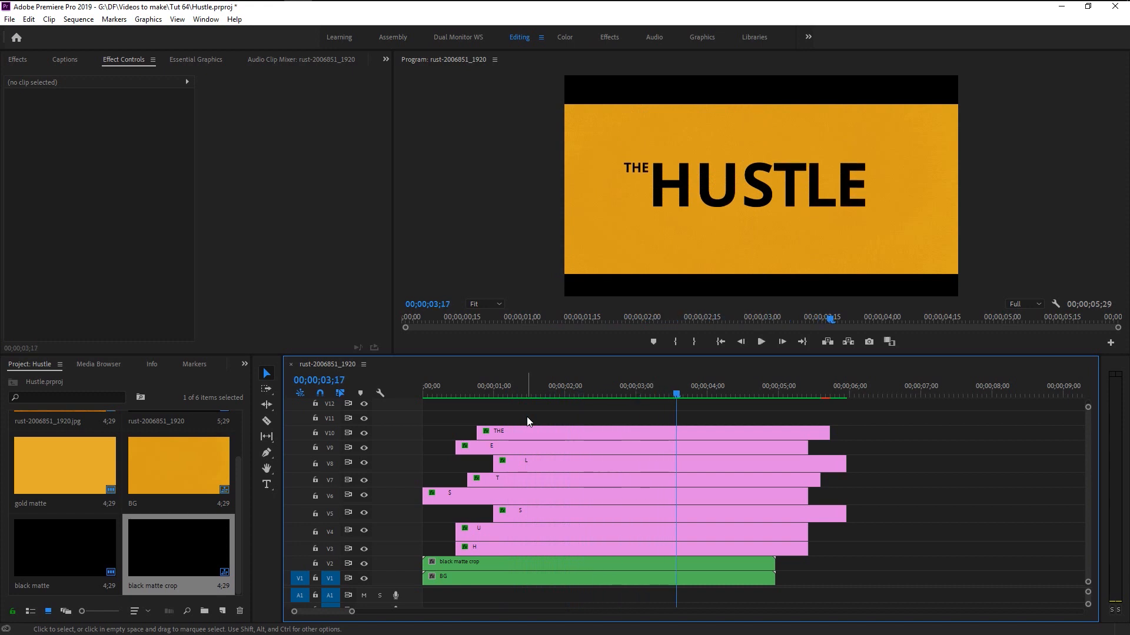
{"action": "left_click", "coordinate": [426, 395]}
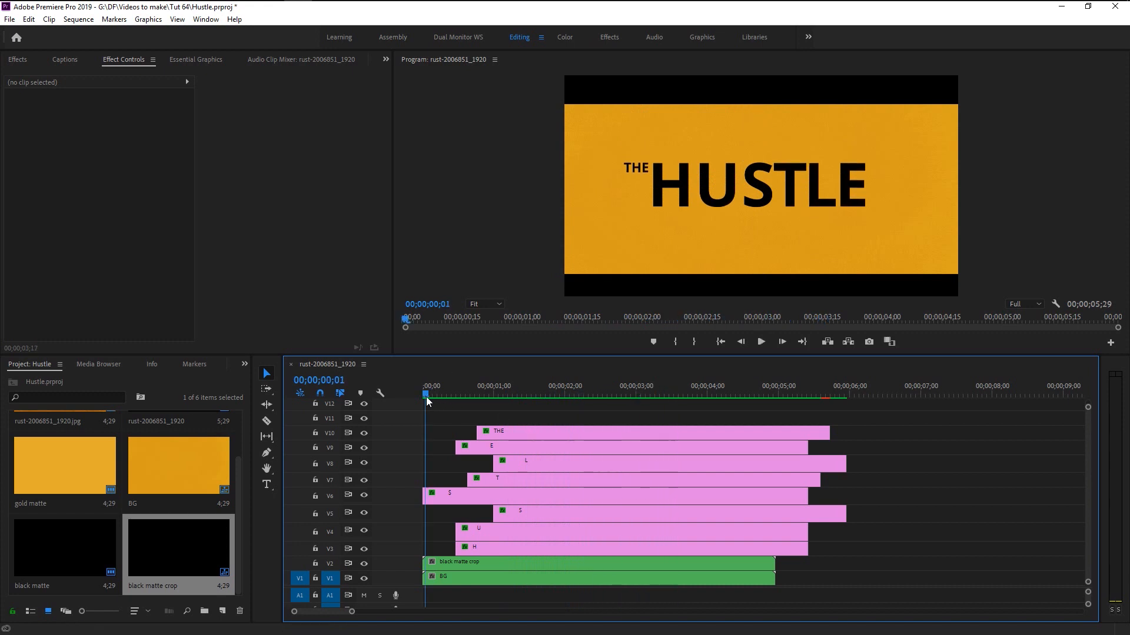
{"action": "key", "text": "space"}
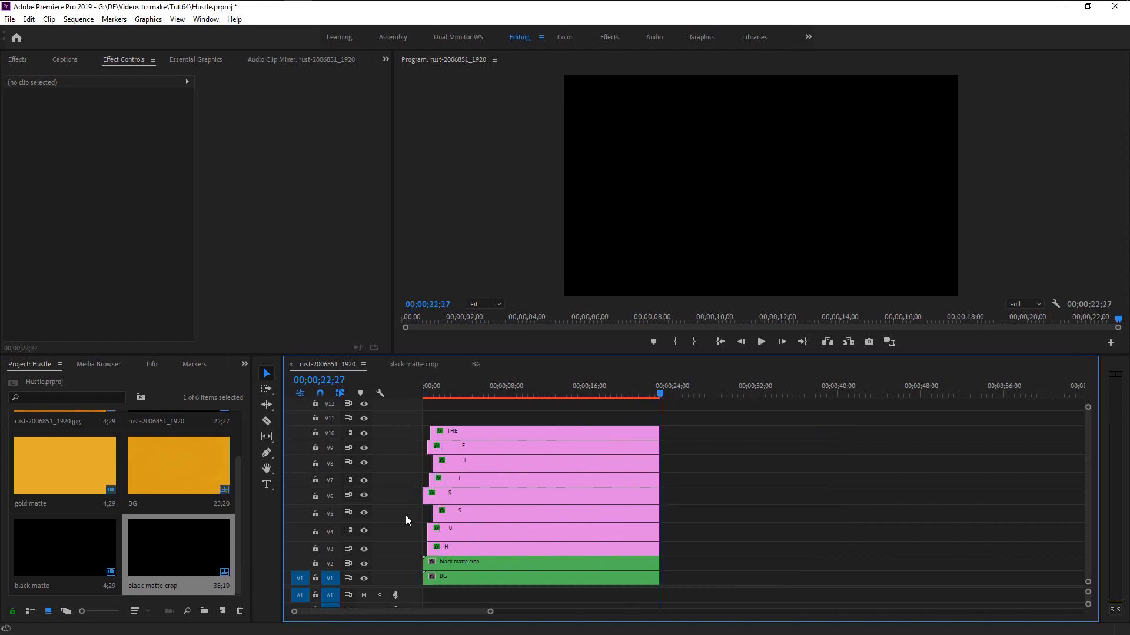
{"action": "left_click", "coordinate": [452, 396]}
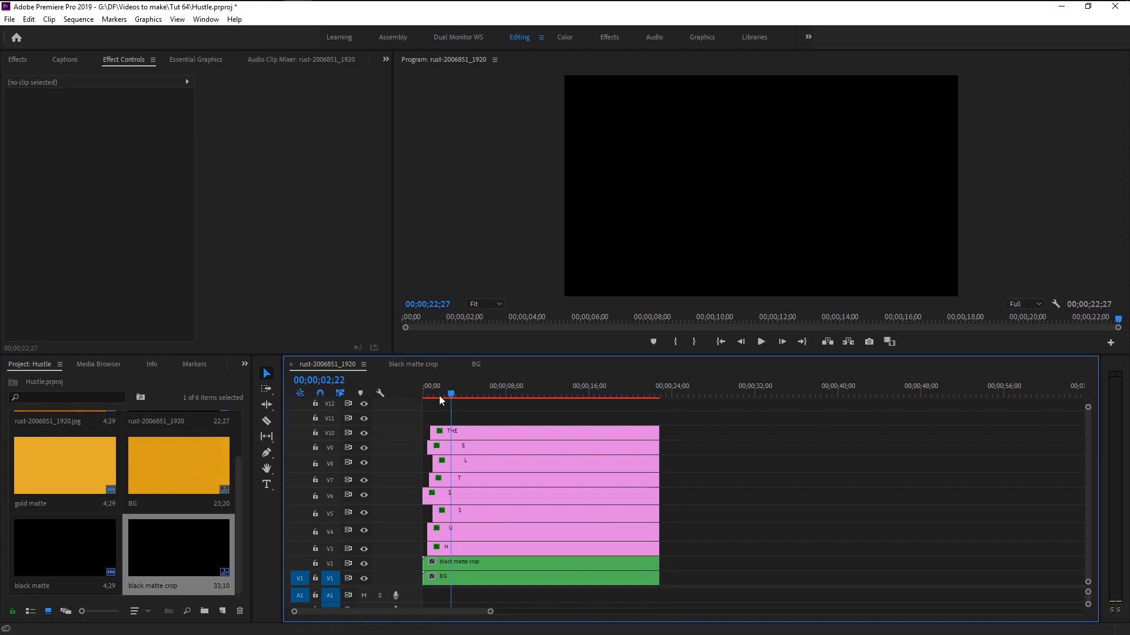